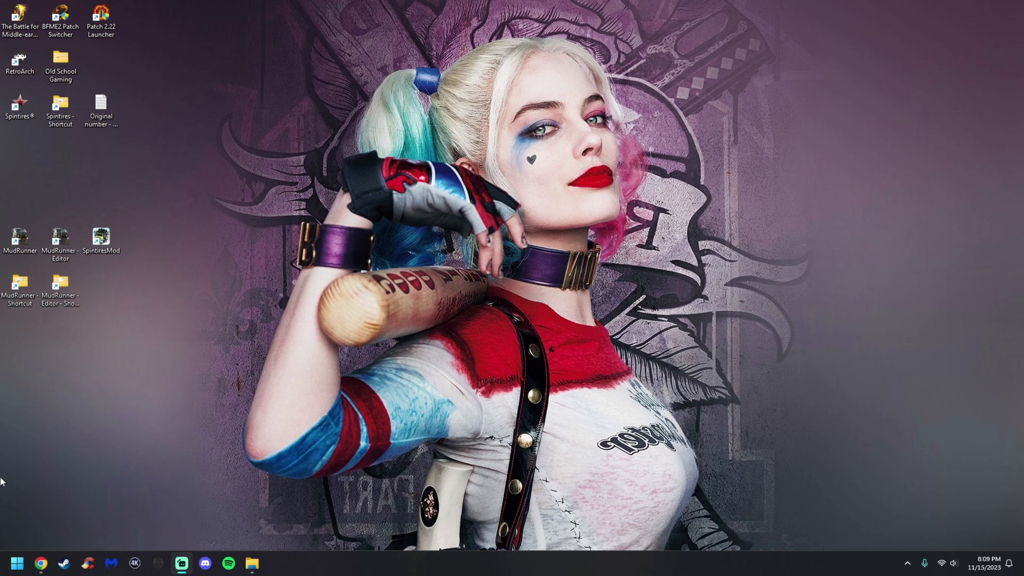
Launch the MudRunner Editor from the desktop
click(41, 563)
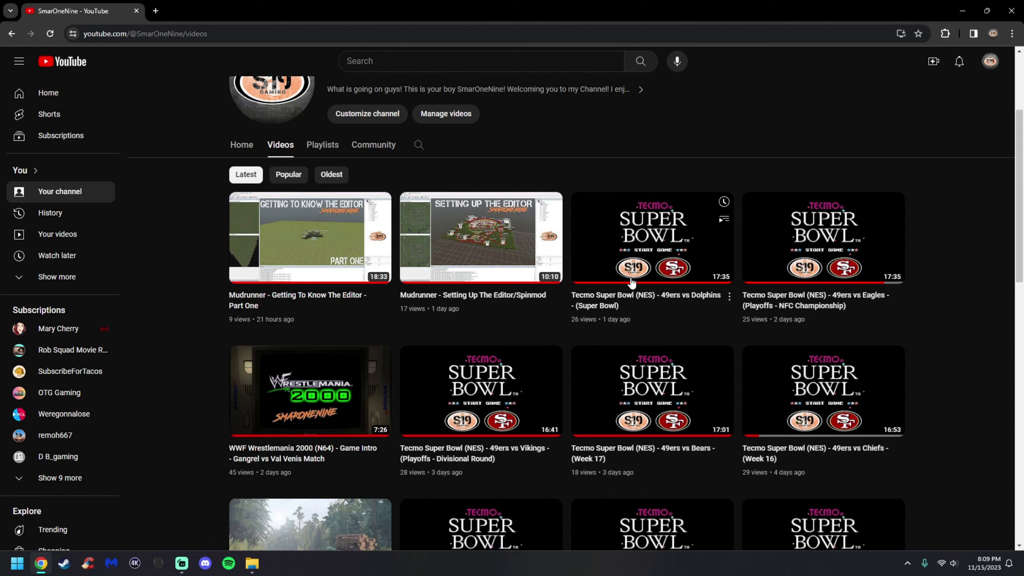
click(963, 10)
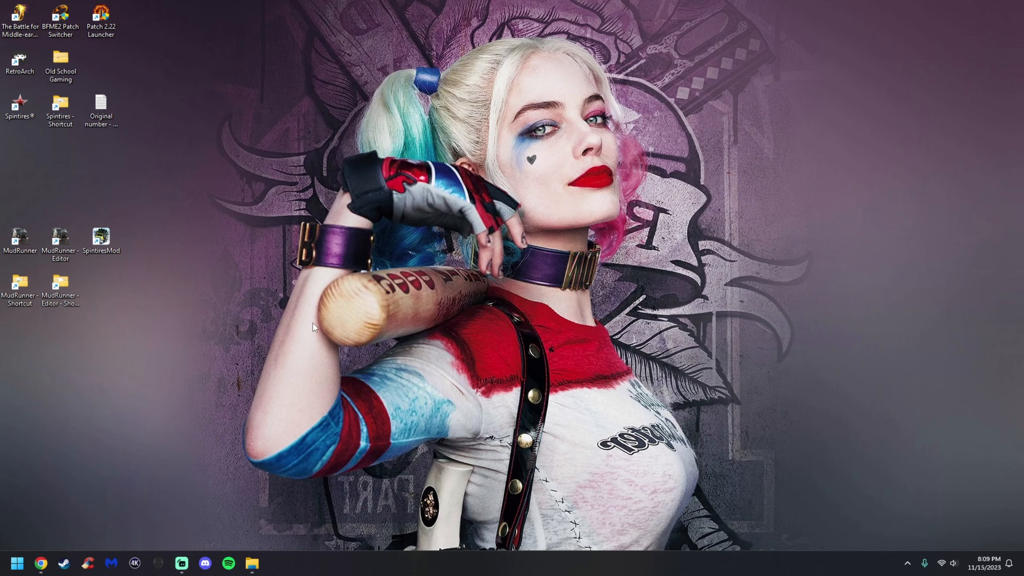
double_click(112, 243)
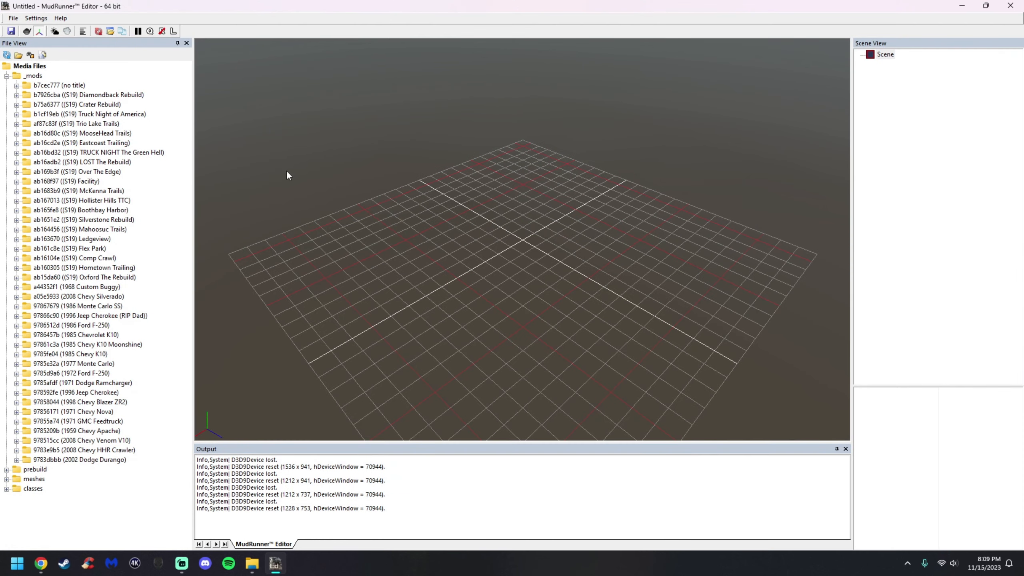
Open level_tutorialmap.xml from the b7cec777 mod folder and hide the terrain and output panels
click(16, 86)
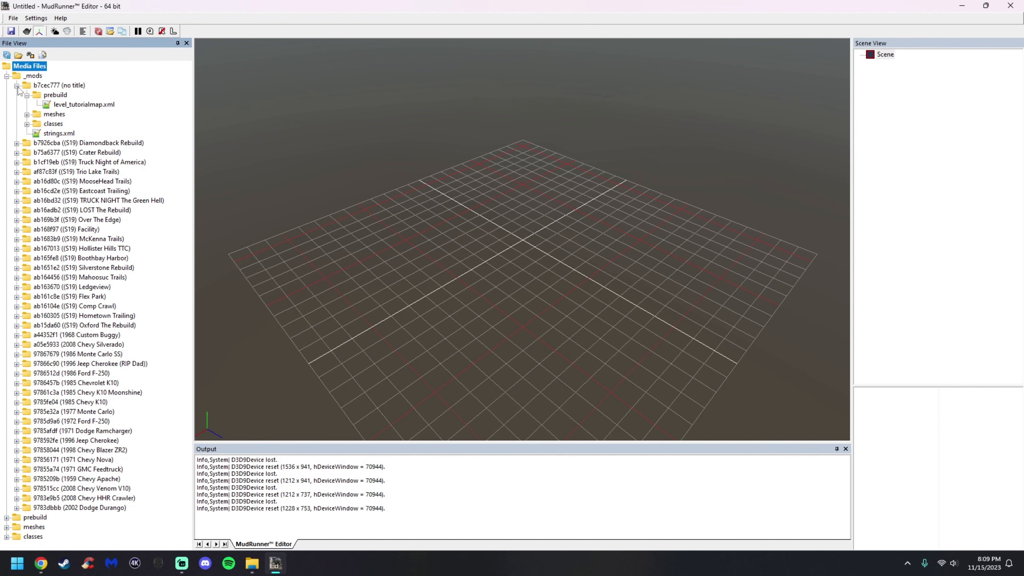
double_click(87, 106)
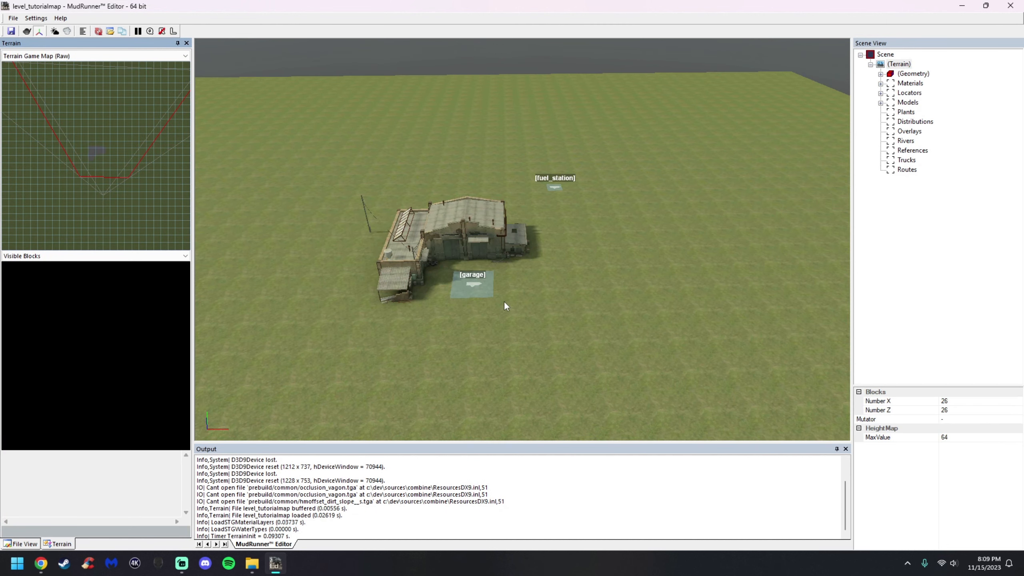
click(177, 42)
click(836, 449)
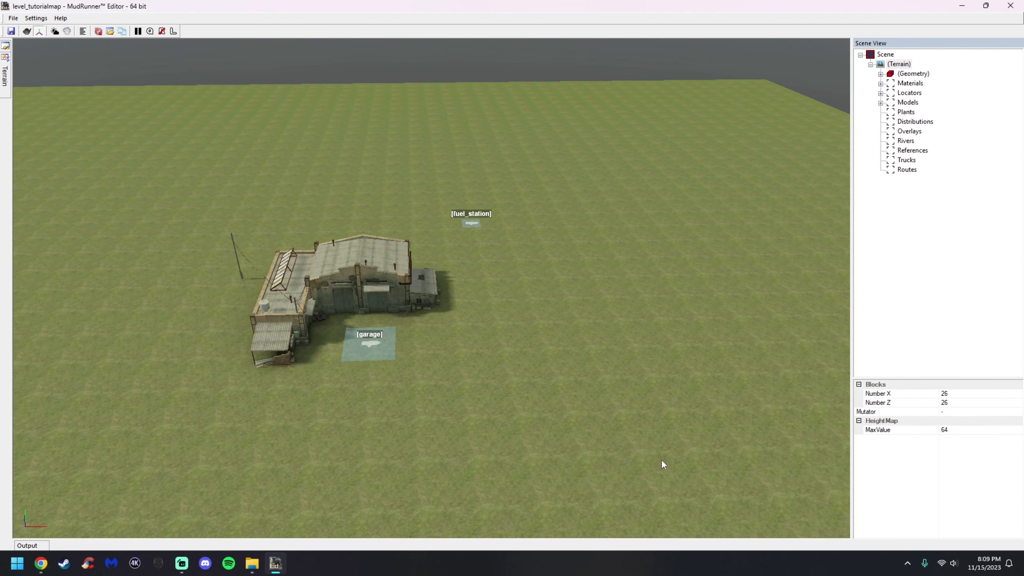
Duplicate the garage model
scroll(376, 328, down, 5)
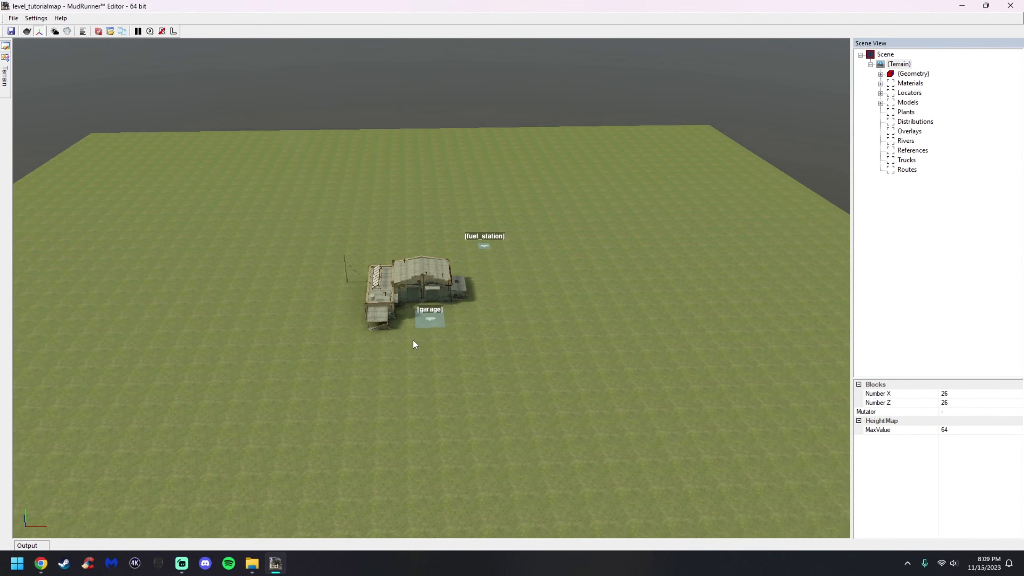
scroll(420, 339, up, 3)
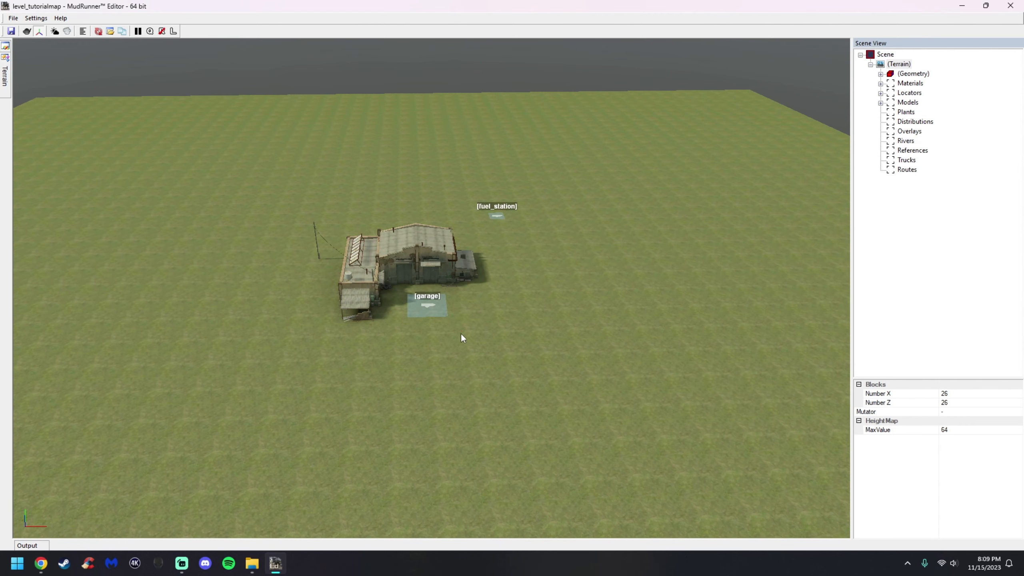
scroll(447, 328, down, 3)
scroll(428, 272, up, 4)
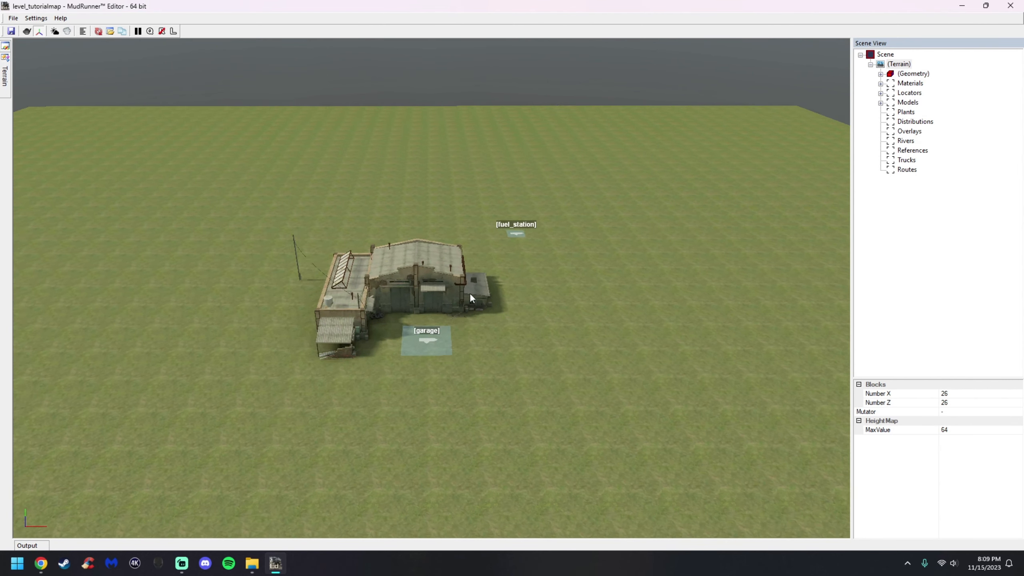
scroll(479, 324, up, 2)
scroll(474, 325, up, 2)
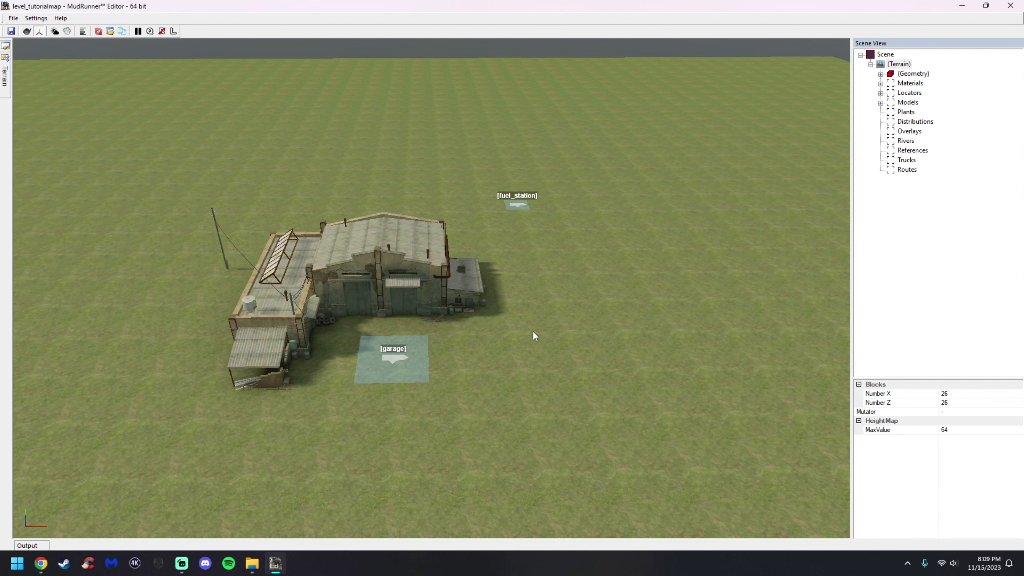
scroll(454, 298, up, 2)
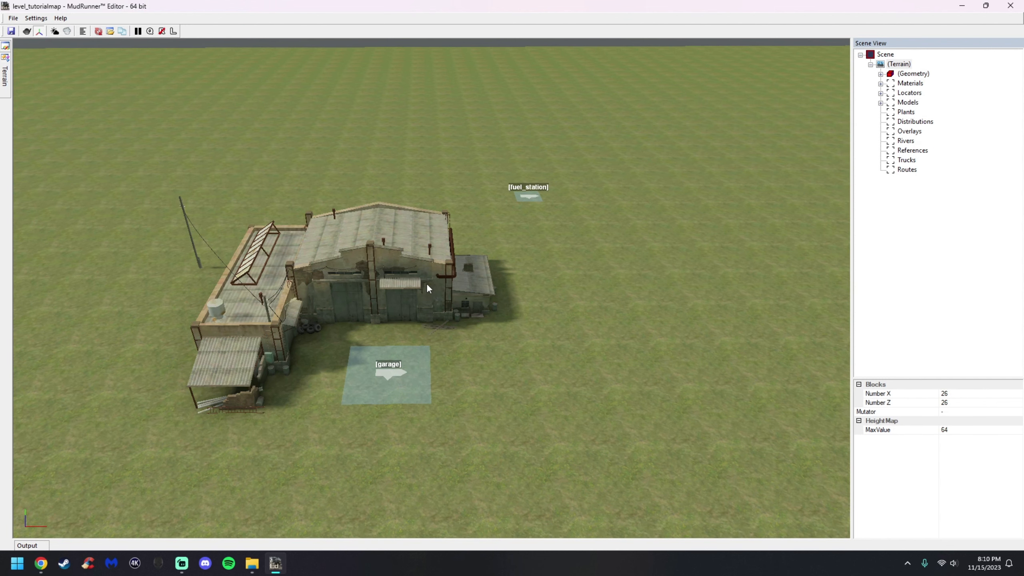
click(428, 289)
right_click(440, 285)
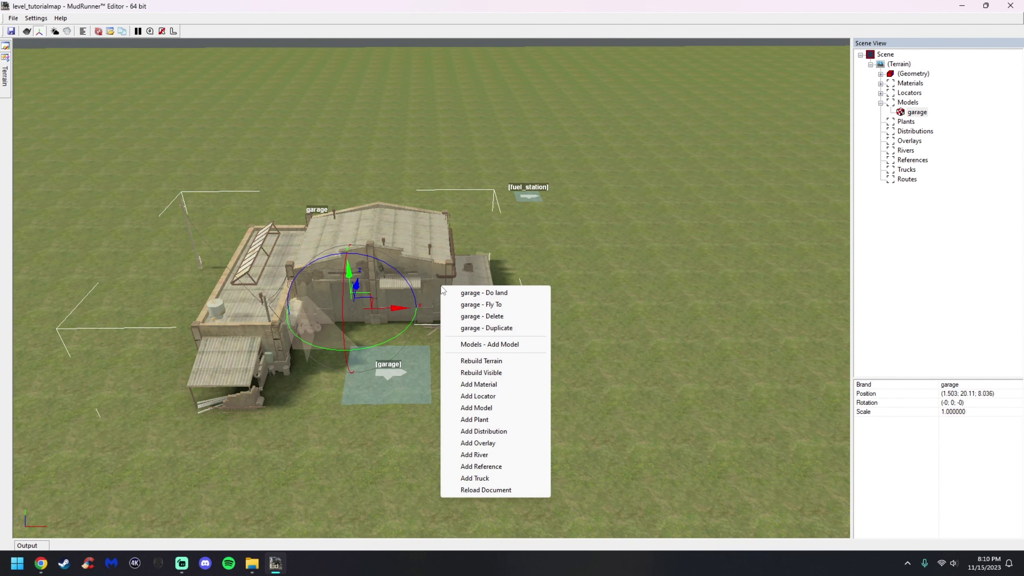
click(495, 329)
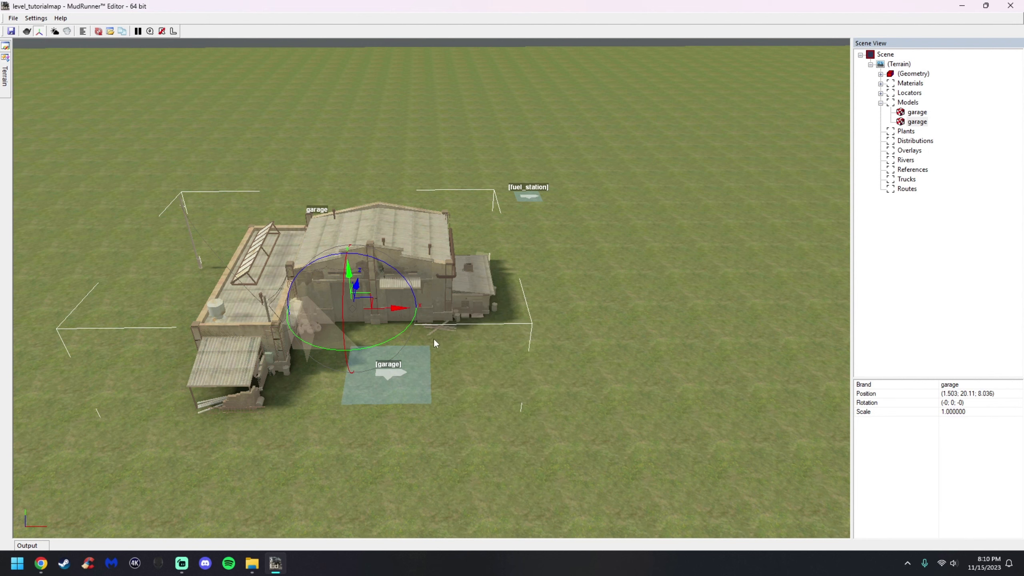
Move the duplicated garage to the right of the original building
drag(380, 309, 574, 313)
scroll(564, 301, up, 2)
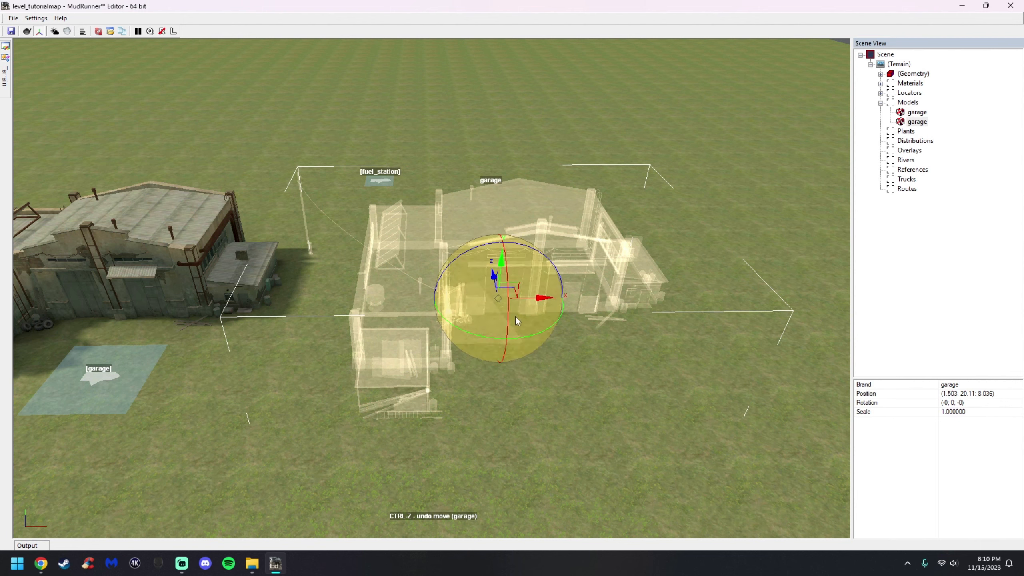
middle_drag(605, 317, 607, 316)
scroll(471, 282, up, 2)
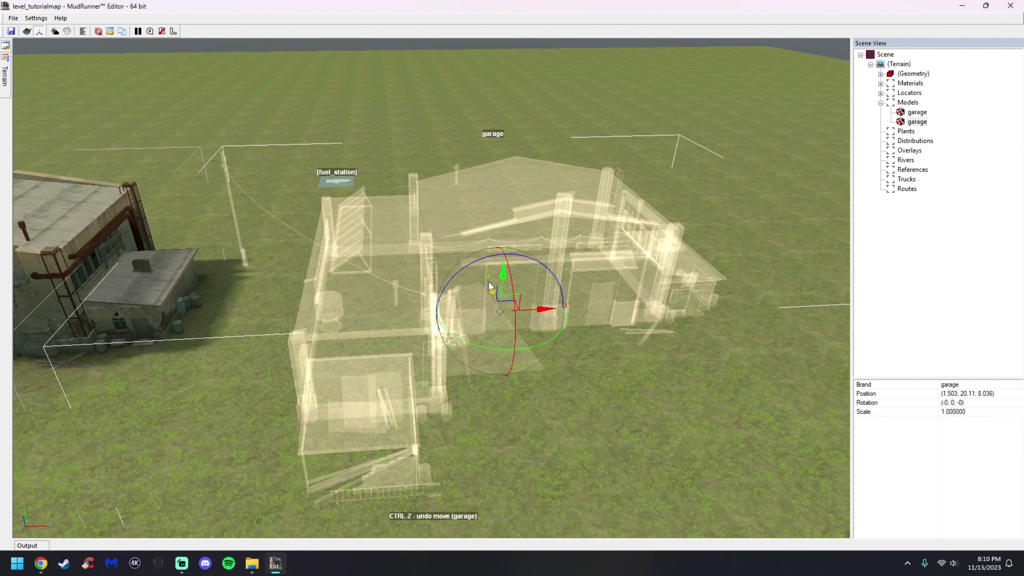
drag(503, 272, 477, 277)
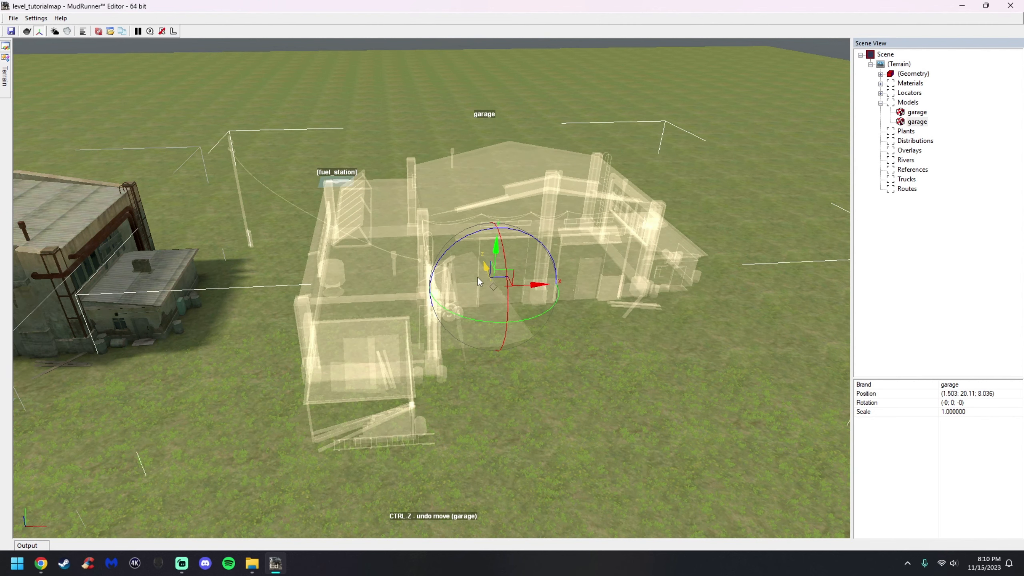
Rotate and scale the duplicated garage with the transform gizmo
drag(537, 296, 556, 279)
drag(499, 304, 470, 200)
scroll(542, 281, up, 4)
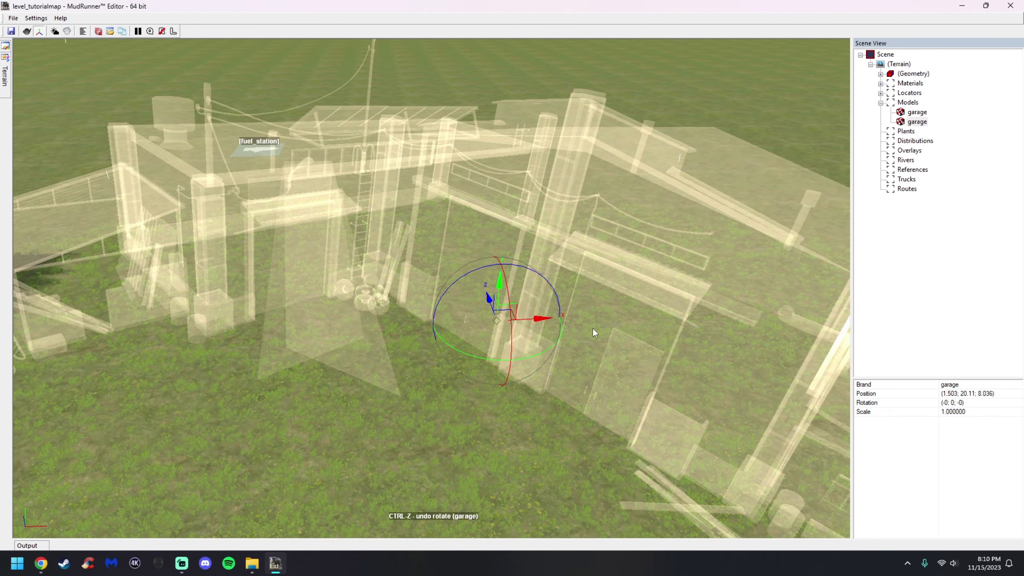
middle_drag(597, 323, 602, 322)
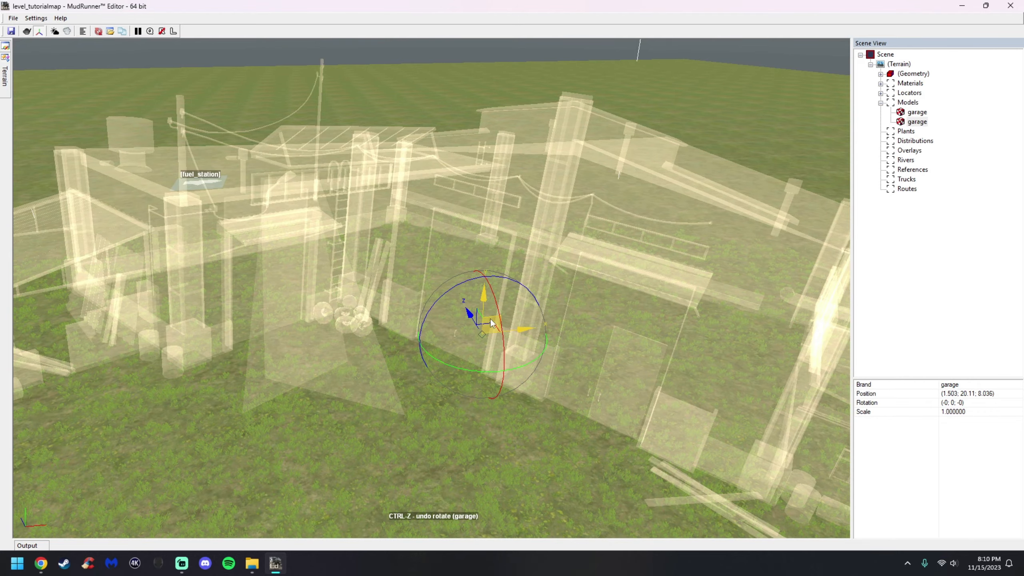
drag(490, 318, 552, 273)
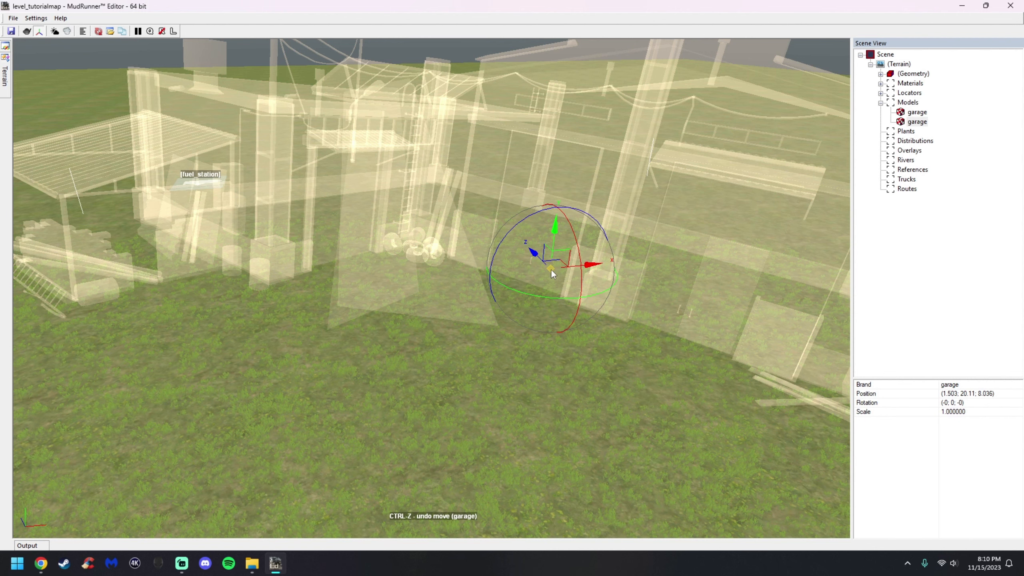
mouse_move(551, 270)
mouse_down()
mouse_move(526, 380)
mouse_move(553, 188)
mouse_move(561, 279)
mouse_up()
drag(527, 215, 581, 211)
drag(551, 268, 564, 187)
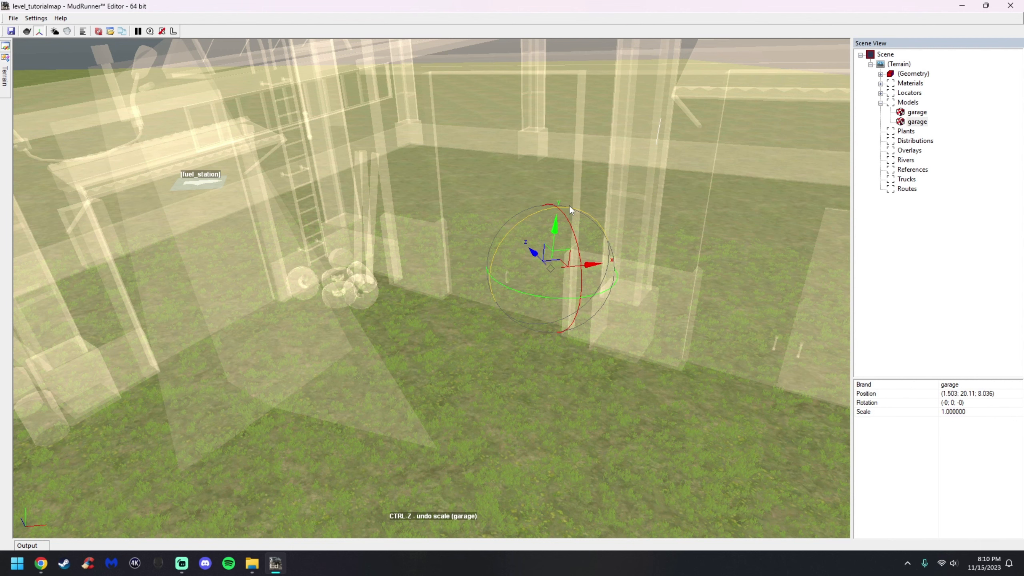
Delete the duplicated garage
mouse_move(552, 271)
mouse_down()
mouse_move(556, 216)
mouse_move(553, 258)
mouse_move(558, 226)
mouse_move(549, 257)
mouse_move(521, 264)
mouse_move(540, 221)
mouse_move(547, 252)
mouse_up()
right_click(546, 252)
click(597, 284)
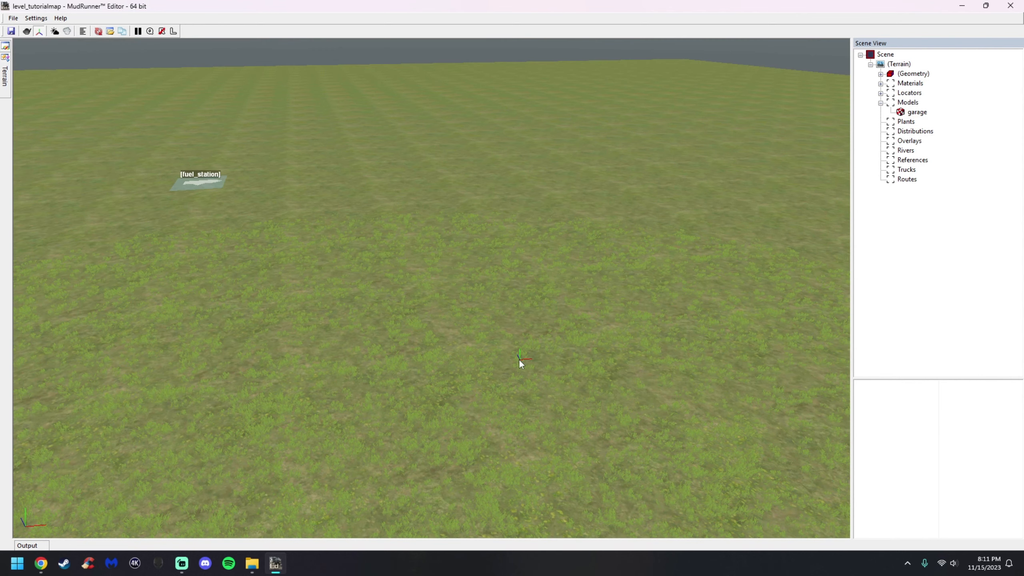
Examine the scene tree categories such as Geometry, Materials, Locators, Models and Plants
scroll(503, 356, down, 8)
middle_drag(186, 276, 298, 274)
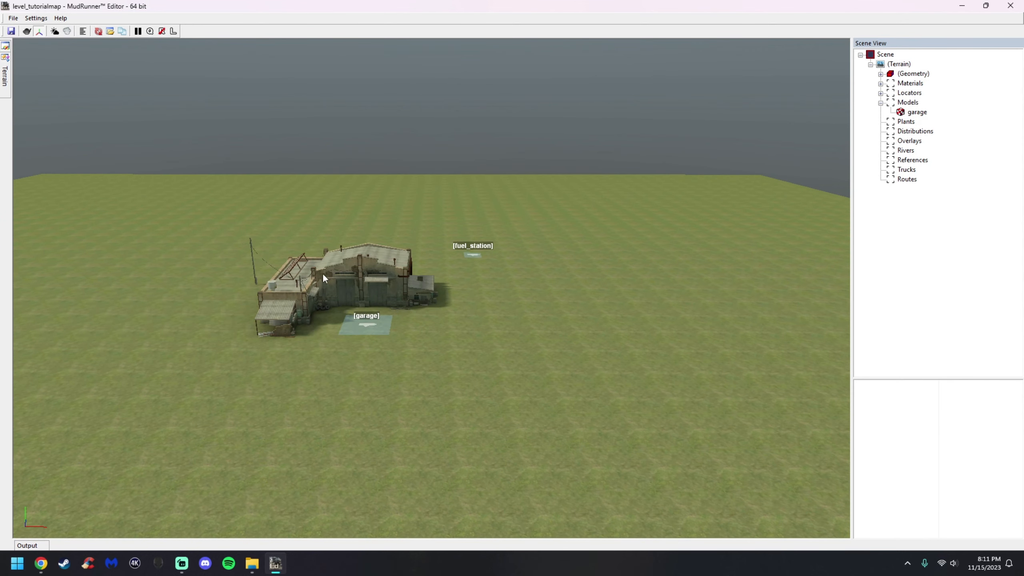
scroll(347, 286, up, 3)
scroll(403, 320, up, 4)
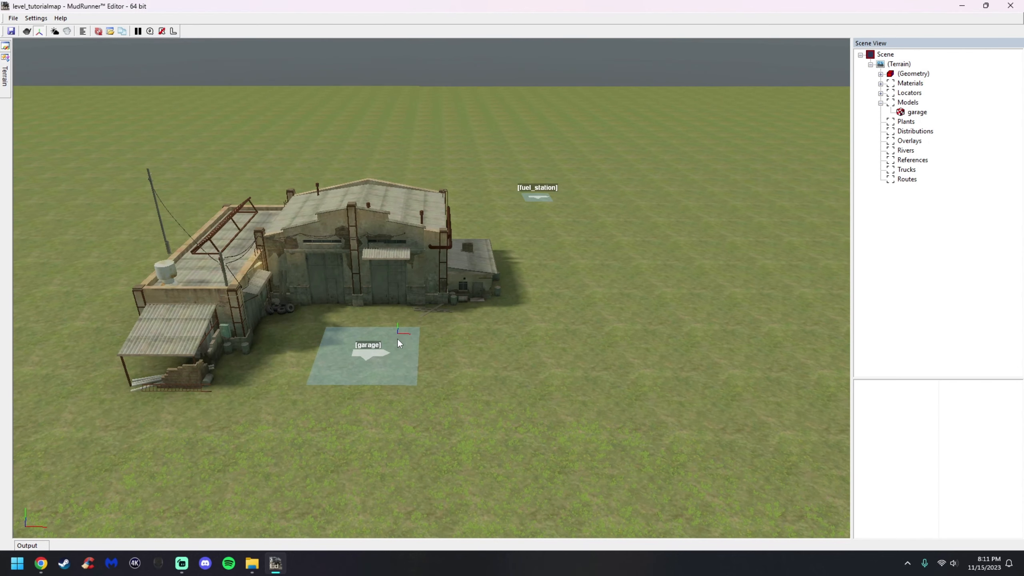
click(913, 75)
click(913, 85)
click(913, 94)
click(913, 104)
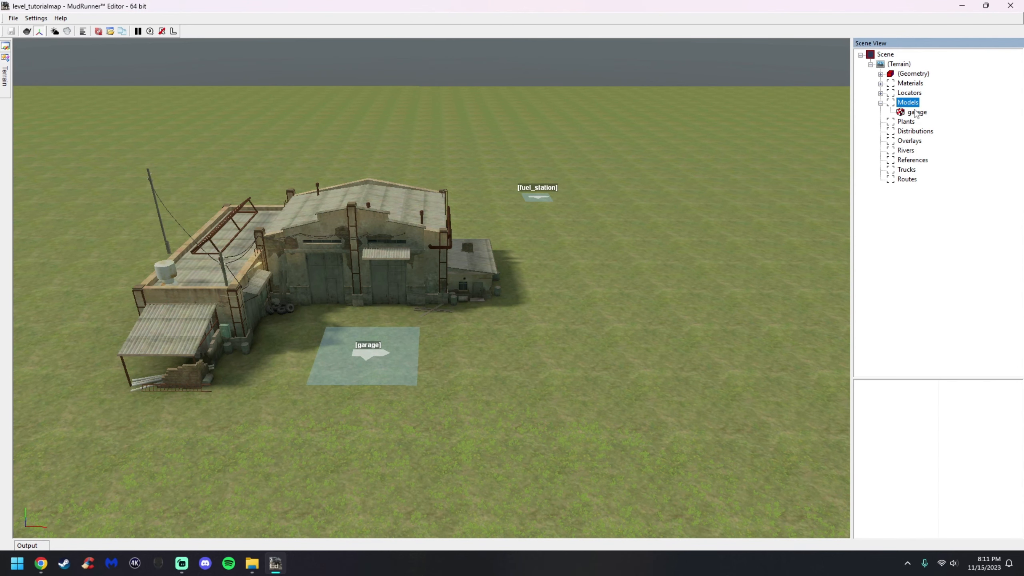
click(906, 123)
scroll(519, 406, up, 5)
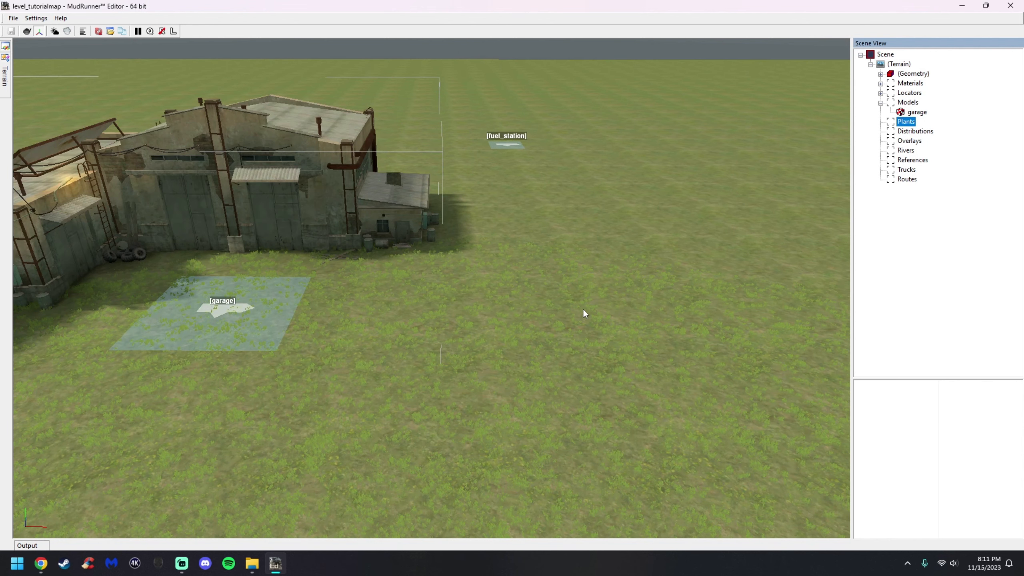
Add a birch_a plant onto the terrain beside the garage building
click(881, 104)
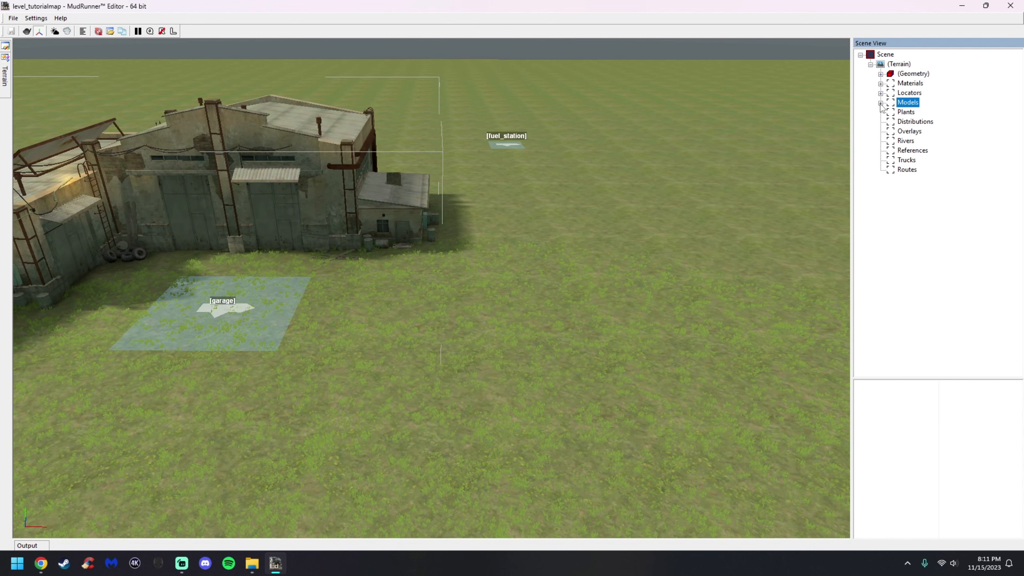
right_click(901, 117)
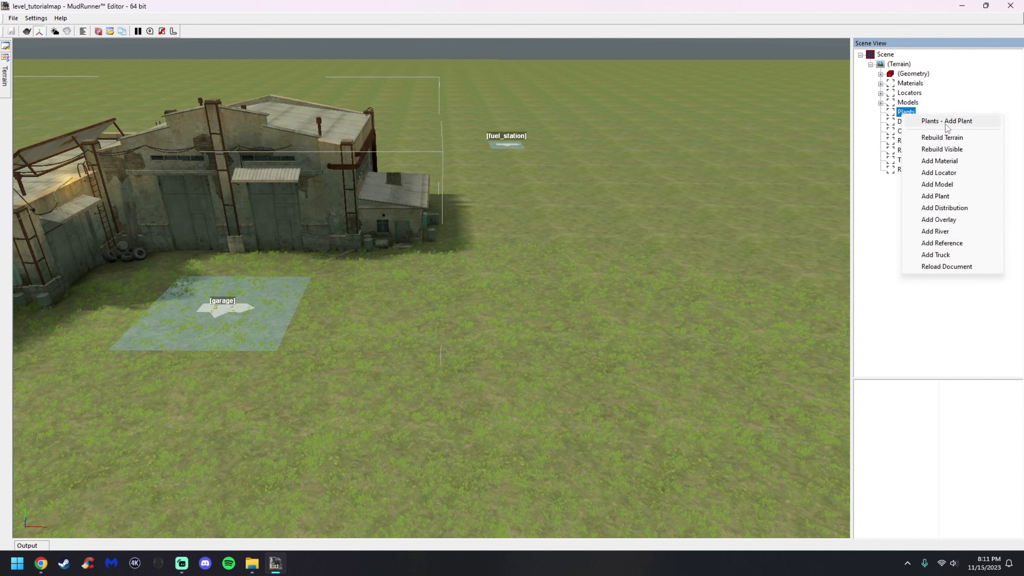
click(946, 124)
right_click(567, 329)
right_click(490, 288)
right_click(374, 359)
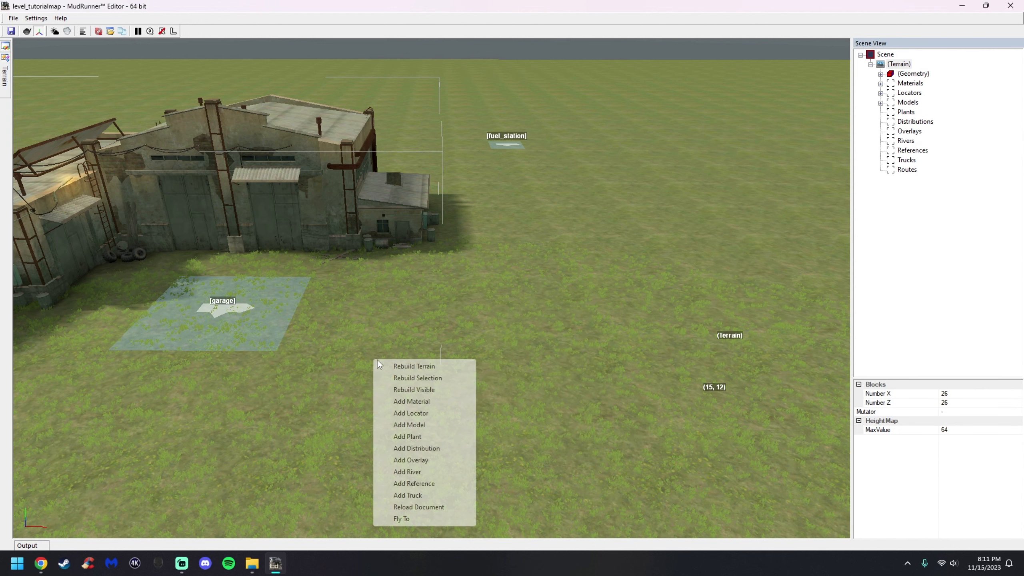
click(443, 436)
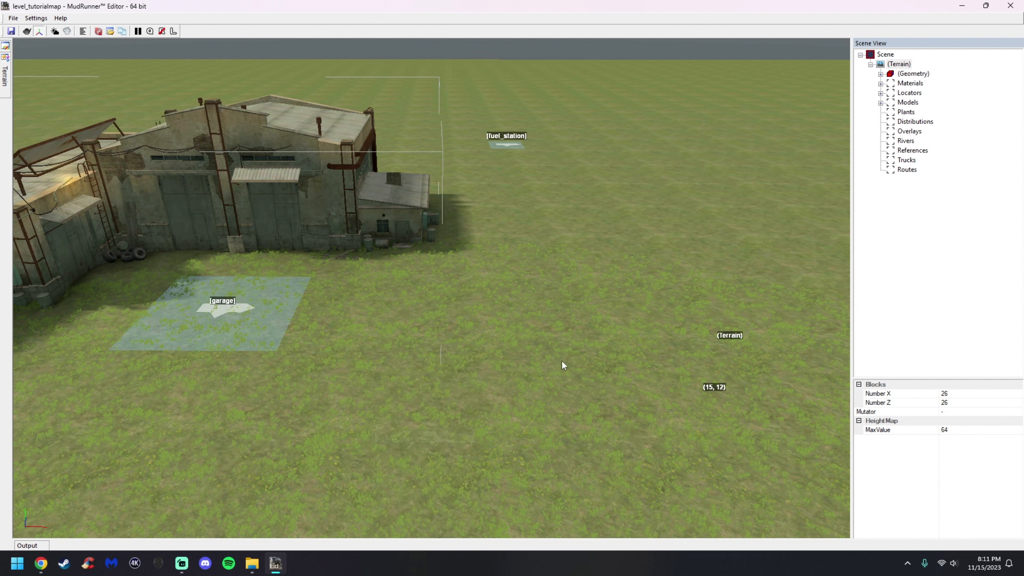
mouse_move(661, 186)
mouse_down()
mouse_move(651, 254)
mouse_move(654, 188)
mouse_move(643, 189)
mouse_up()
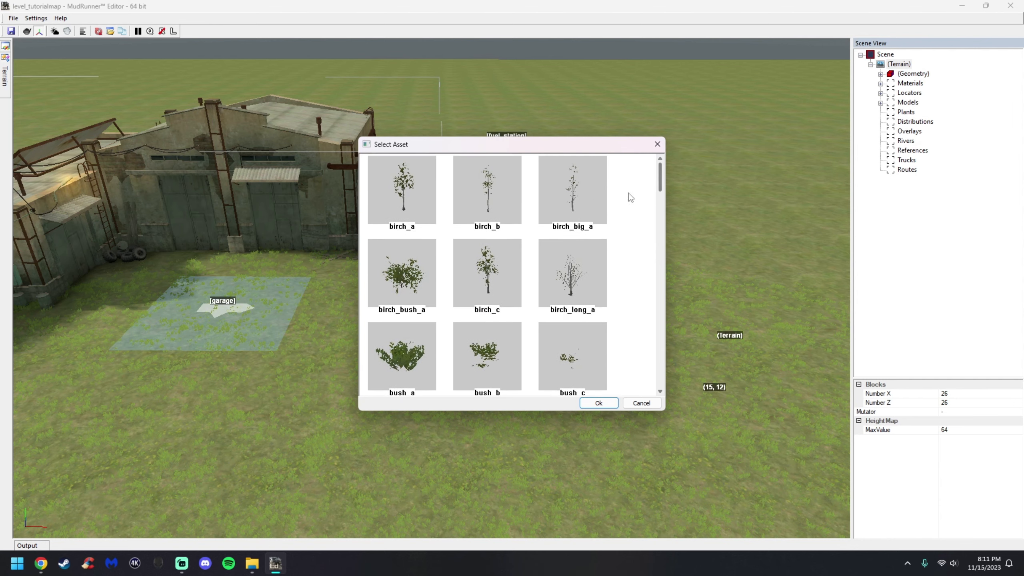
click(425, 210)
click(599, 402)
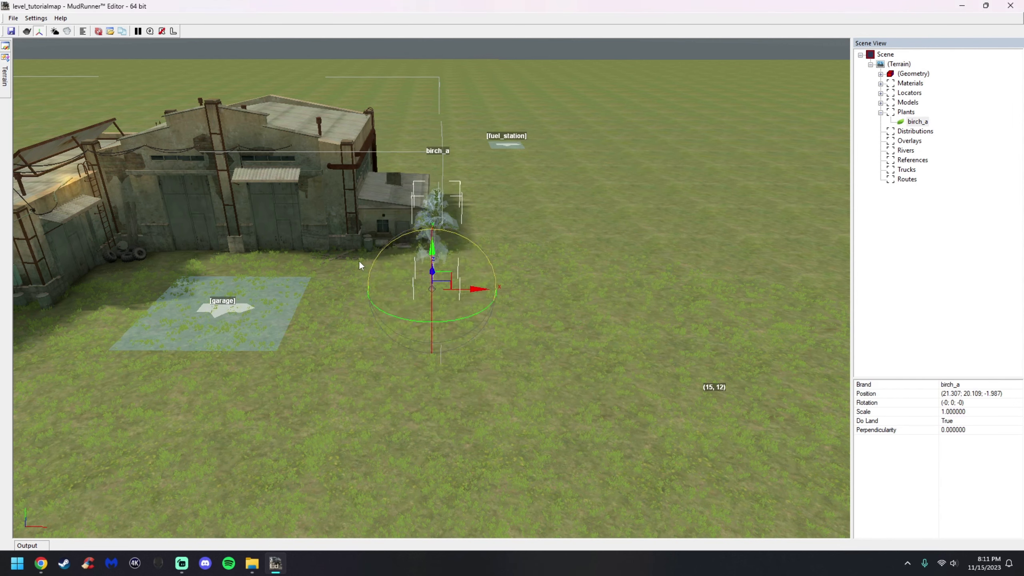
Move the birch tree closer to the side of the building
scroll(336, 245, up, 5)
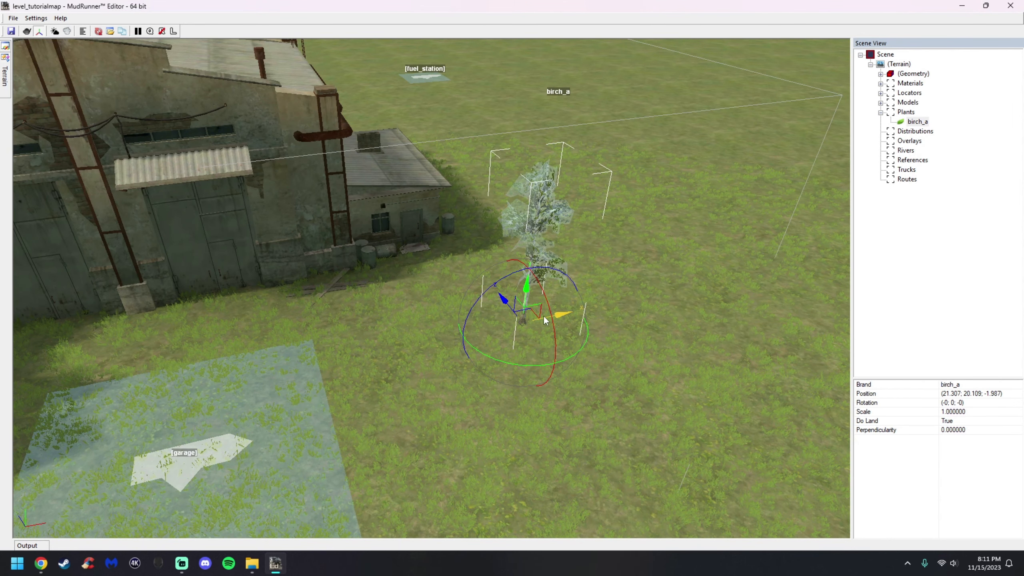
drag(532, 318, 485, 233)
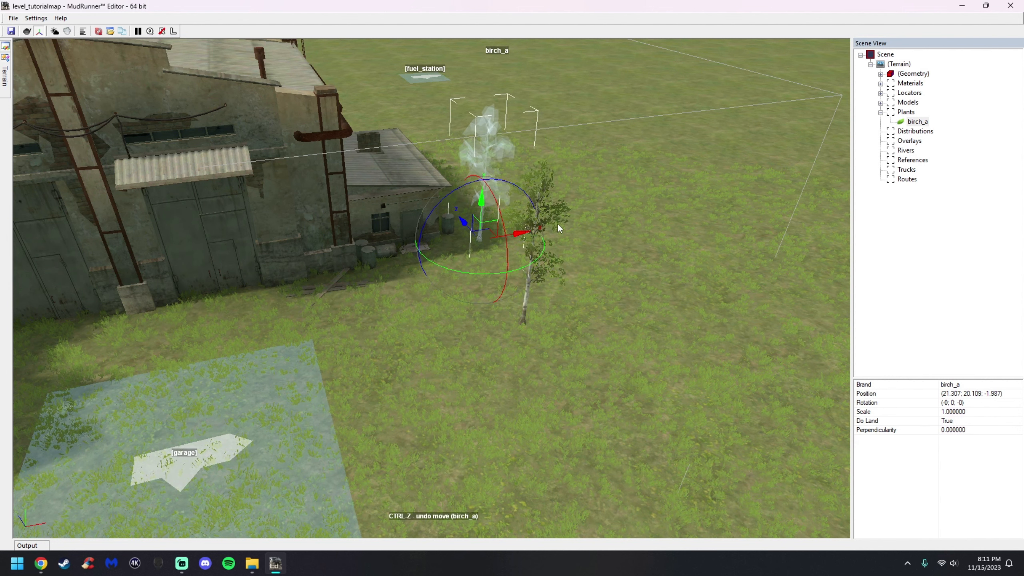
click(614, 228)
click(493, 221)
Duplicate the birch tree and move and rotate the copy next to it
right_click(487, 193)
click(522, 225)
drag(485, 235, 524, 247)
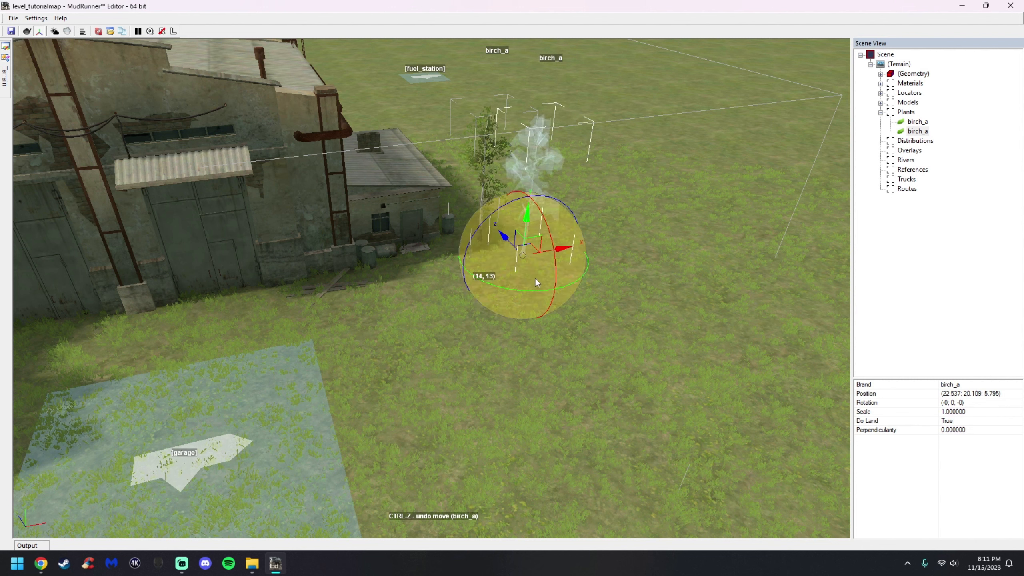
drag(533, 293, 501, 294)
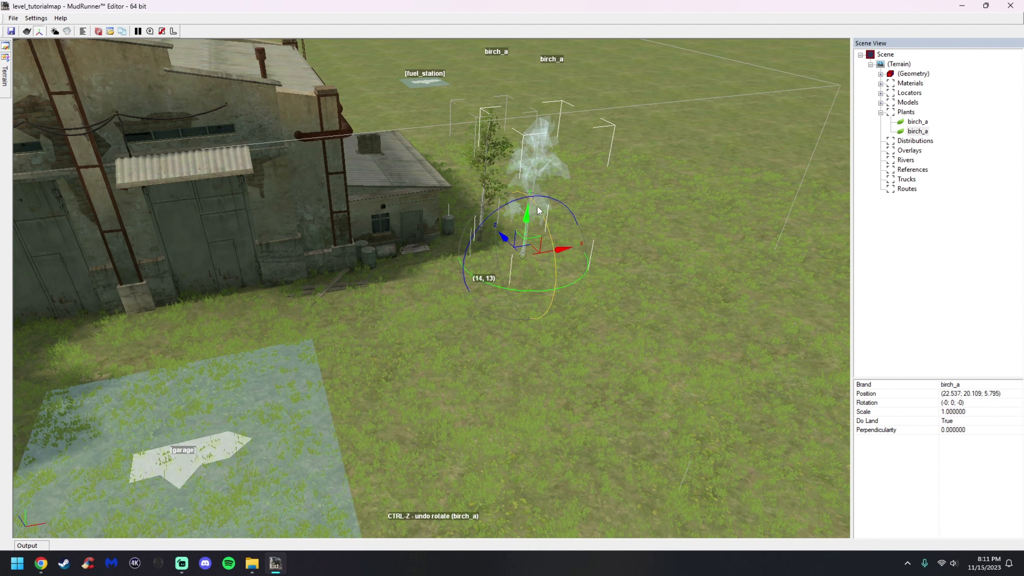
Duplicate the second birch and move the third tree alongside to form a row
click(636, 200)
click(541, 170)
right_click(541, 170)
click(566, 203)
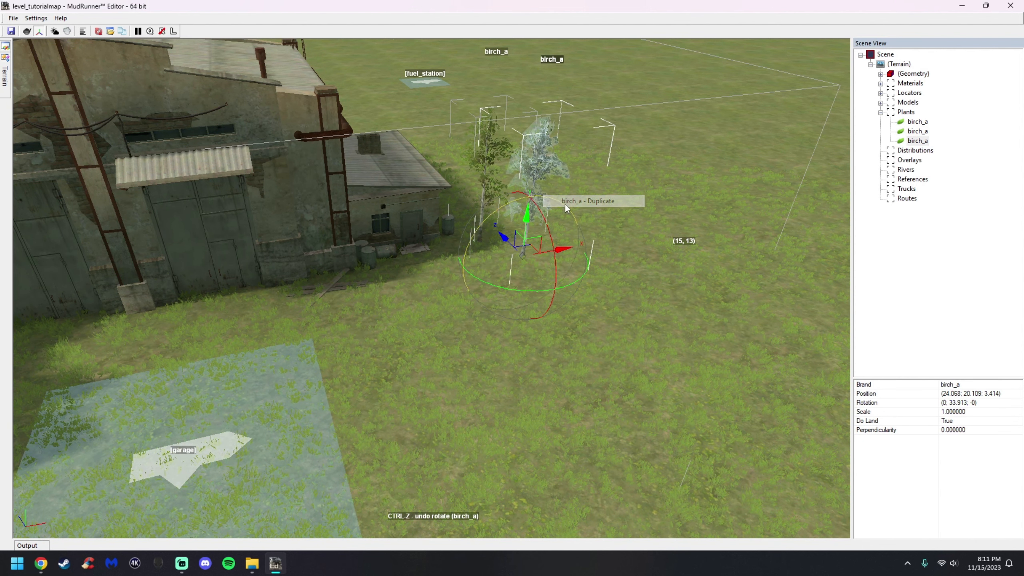
drag(533, 251, 578, 268)
click(601, 319)
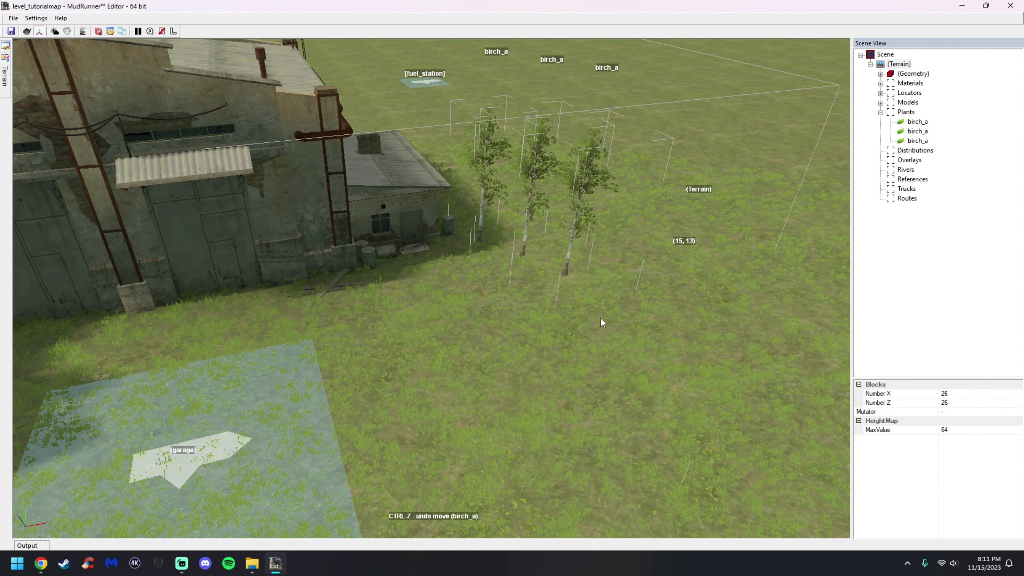
Delete two of the three birch trees beside the building
middle_drag(600, 318, 520, 309)
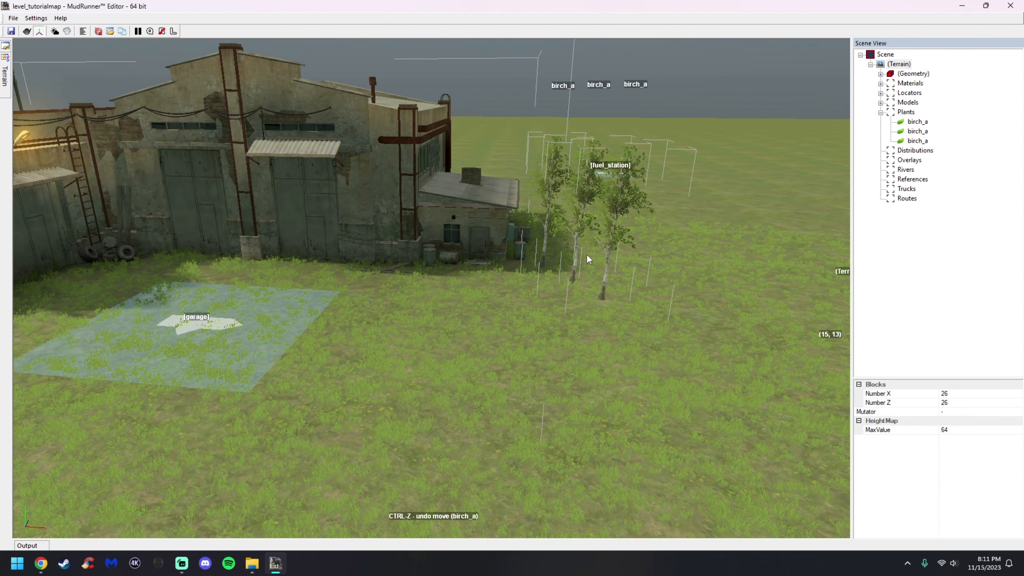
click(608, 278)
right_click(601, 278)
click(637, 296)
click(575, 259)
right_click(575, 258)
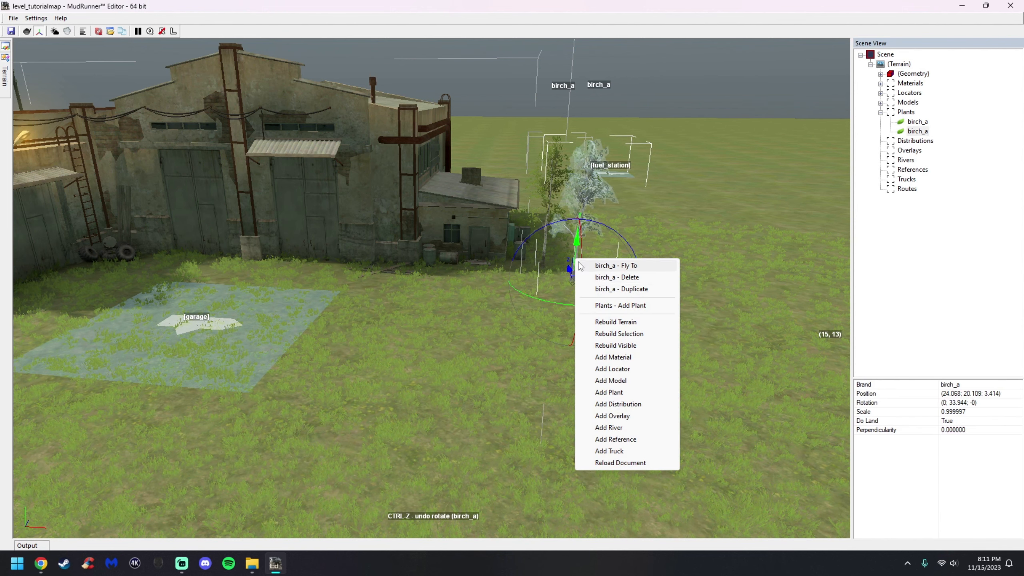
click(600, 277)
drag(611, 290, 488, 281)
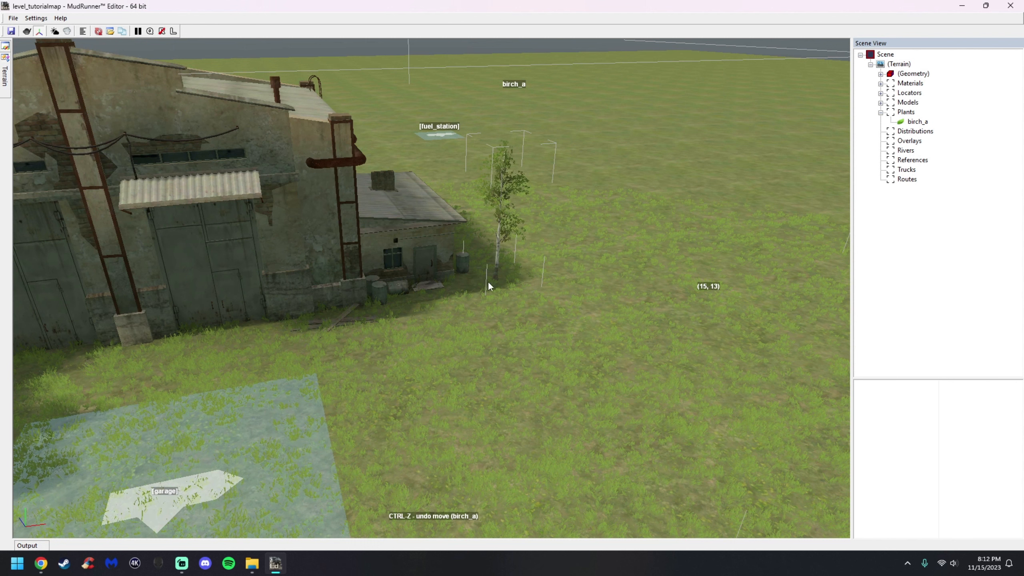
right_click(646, 303)
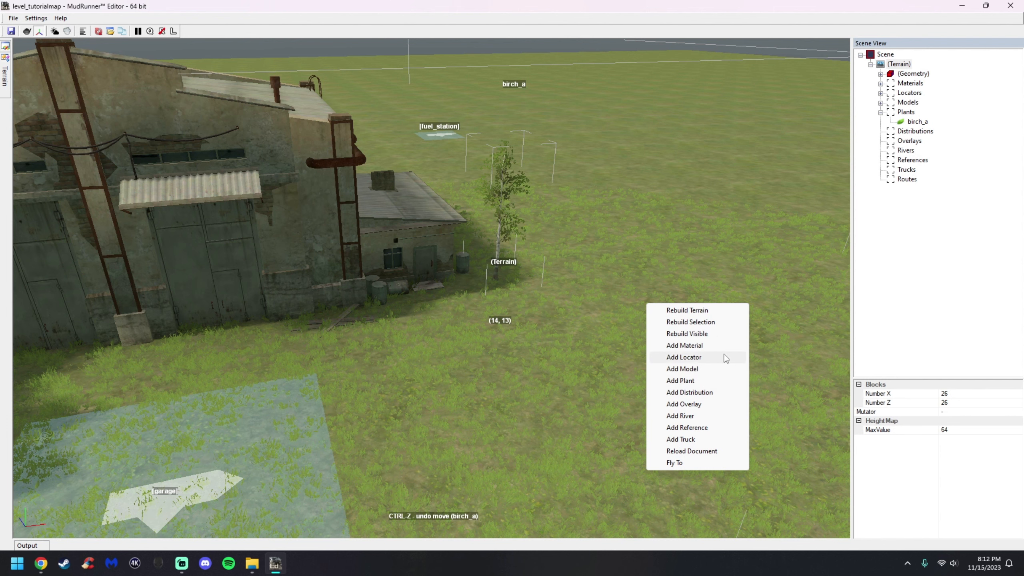
click(580, 299)
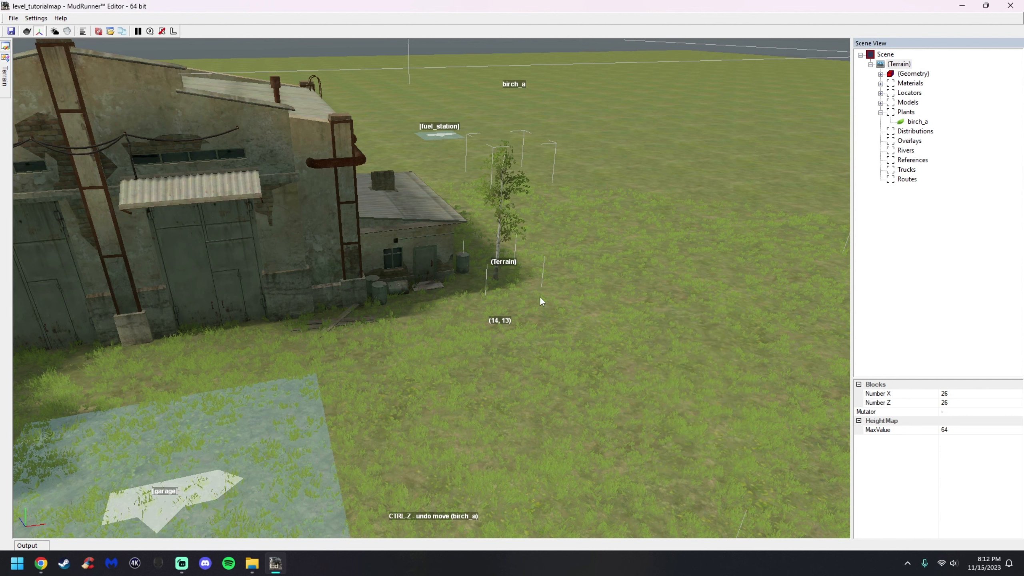
Try moving the last birch with Do Land set to False, then delete it
scroll(524, 280, up, 4)
scroll(490, 277, up, 2)
click(477, 287)
scroll(609, 309, up, 3)
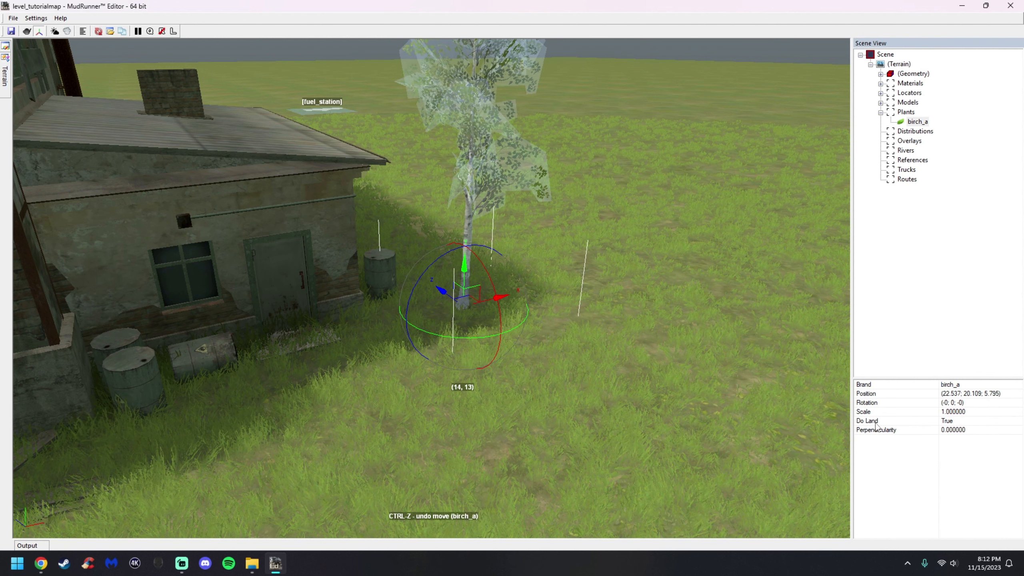
click(1020, 423)
click(955, 439)
drag(466, 302, 434, 281)
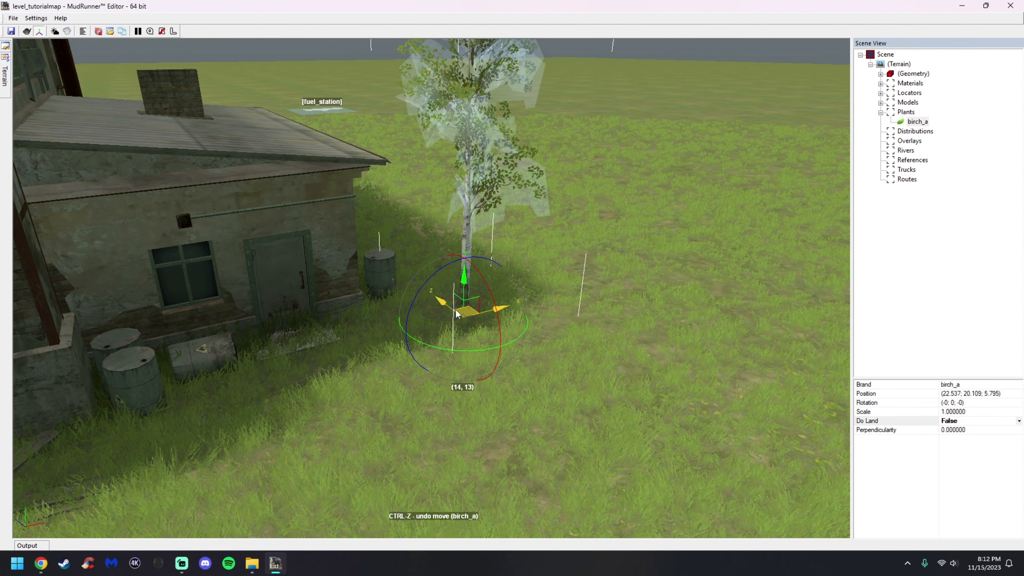
drag(457, 314, 579, 316)
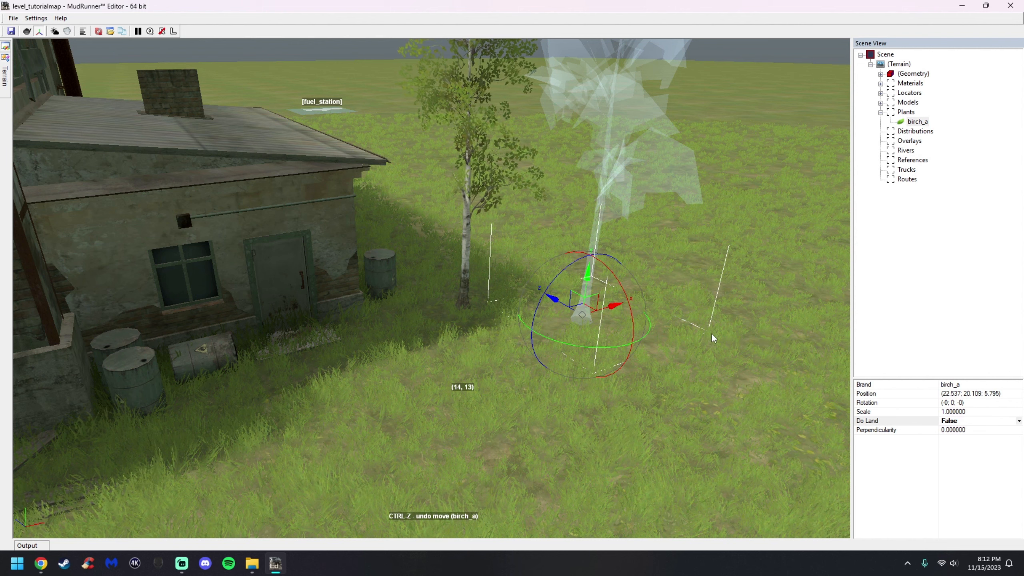
right_click(590, 312)
click(633, 330)
Add a bush_b plant and move it against the garage wall
middle_drag(540, 340, 481, 324)
right_click(505, 341)
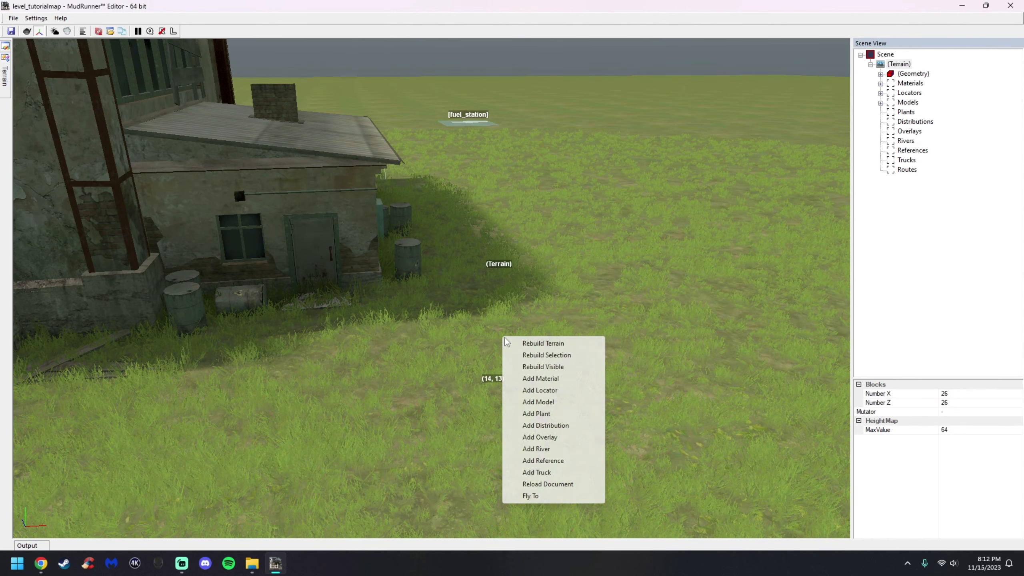
click(518, 415)
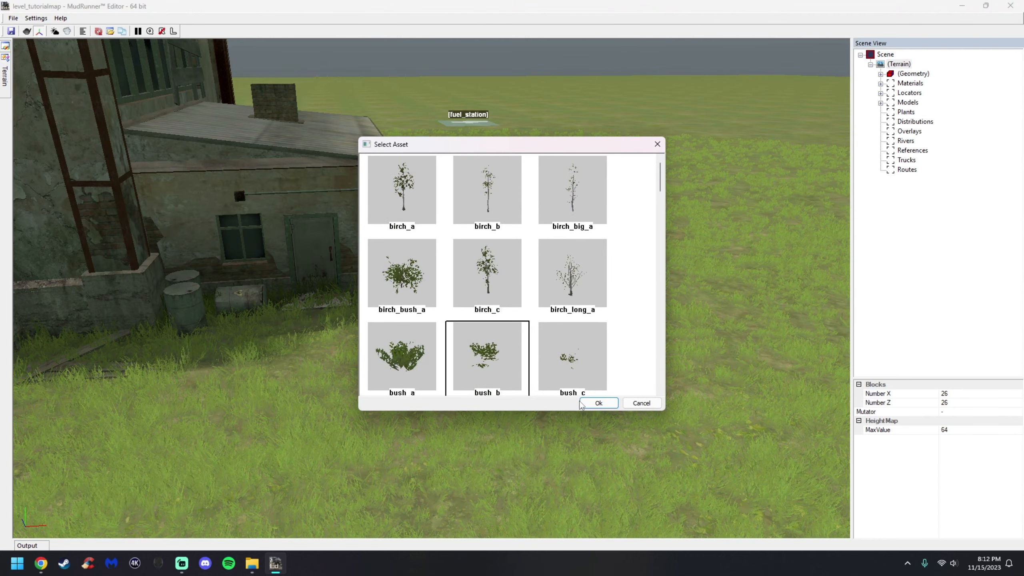
click(581, 404)
middle_drag(488, 372, 168, 303)
drag(548, 277, 153, 330)
scroll(518, 366, down, 2)
middle_drag(152, 327, 515, 400)
drag(382, 286, 373, 281)
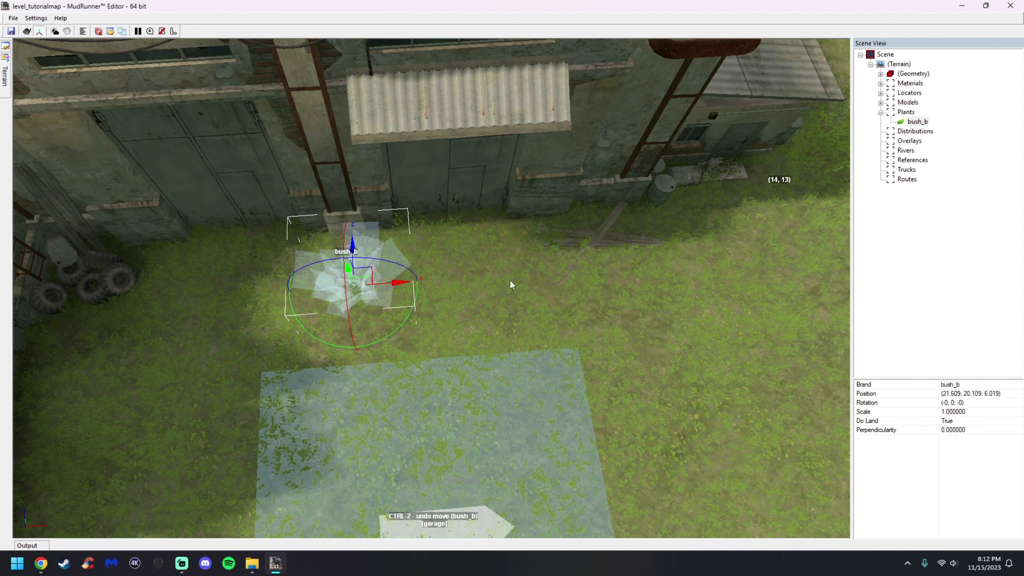
drag(407, 323, 352, 284)
click(479, 374)
alt+middle_drag(478, 370, 471, 349)
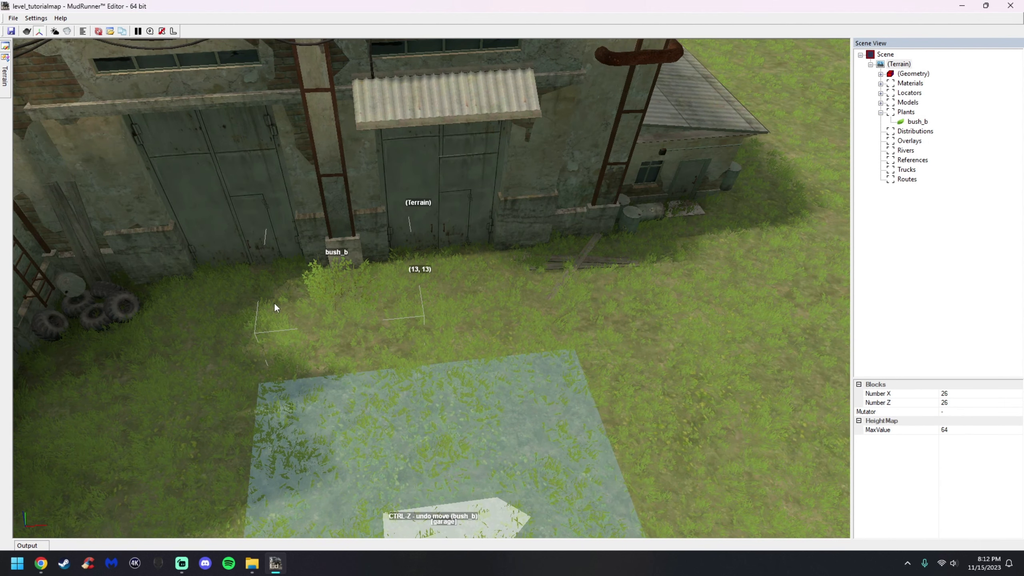
Rebuild the terrain
scroll(564, 357, down, 3)
alt+middle_drag(564, 357, 496, 317)
right_click(499, 317)
click(513, 324)
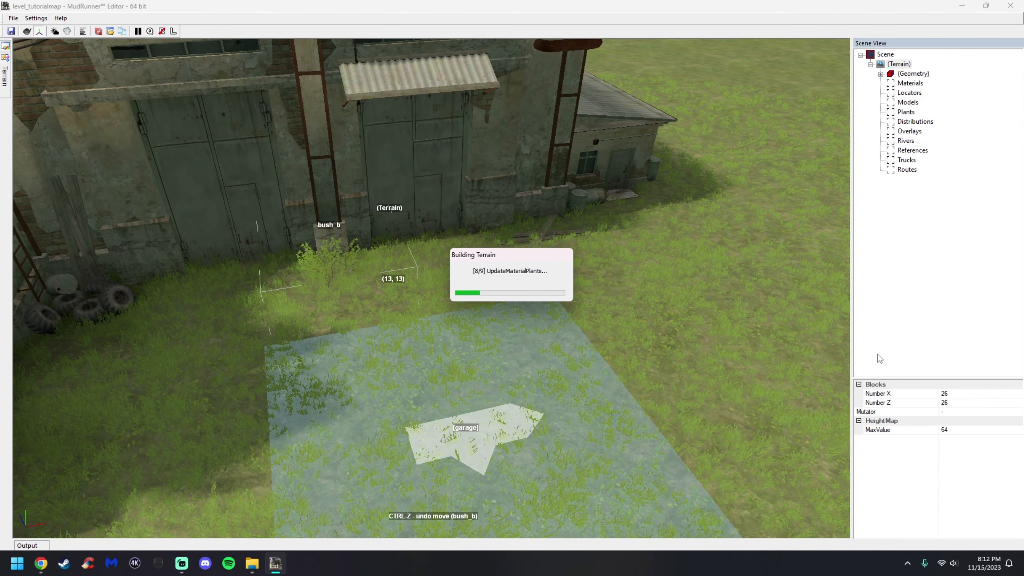
Add a new distribution on the terrain beside the garage
alt+middle_drag(707, 340, 636, 291)
scroll(697, 315, down, 2)
scroll(696, 315, down, 5)
scroll(675, 301, up, 2)
click(908, 122)
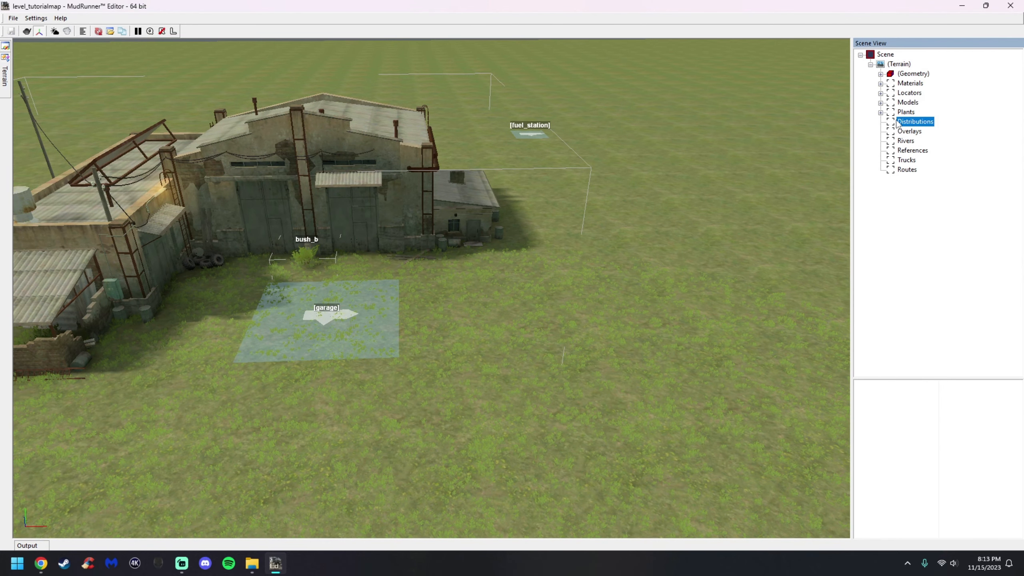
right_click(908, 127)
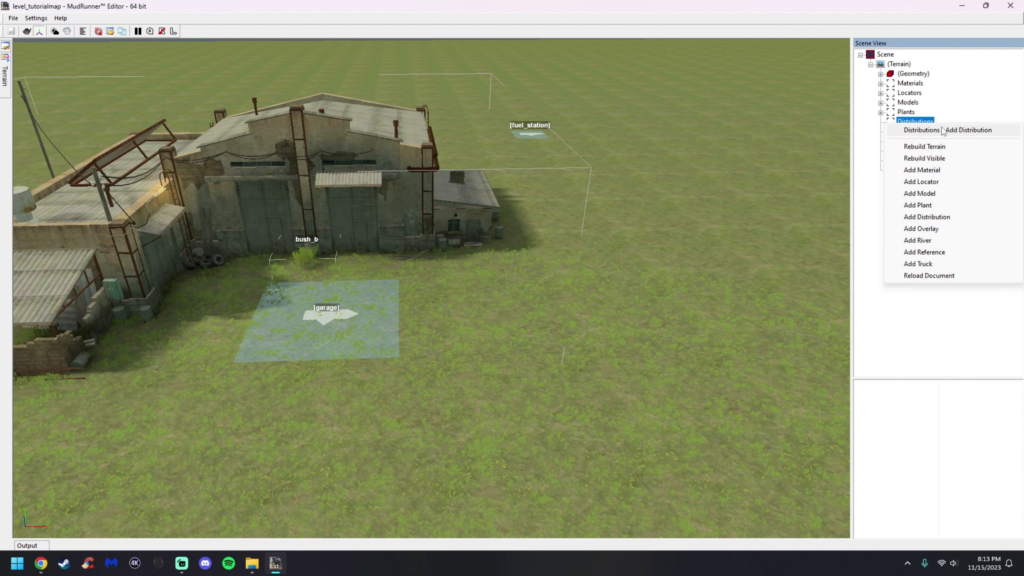
click(667, 285)
right_click(667, 285)
right_click(519, 376)
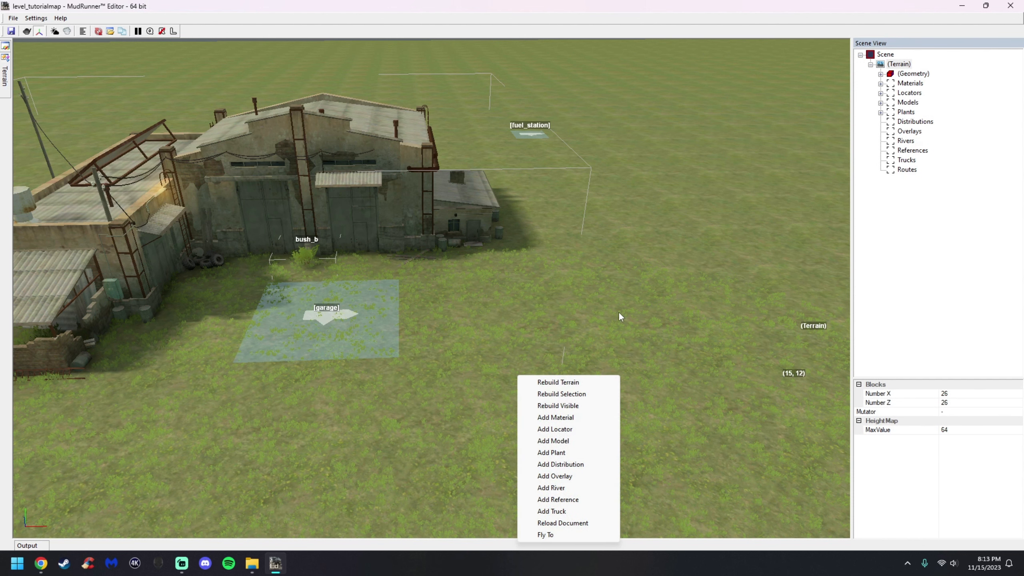
right_click(632, 303)
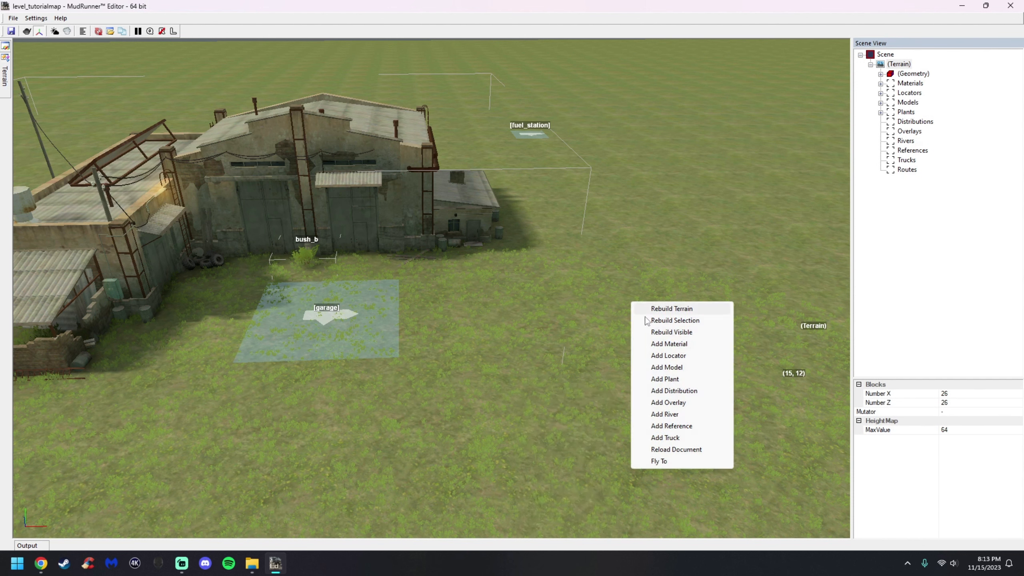
click(675, 392)
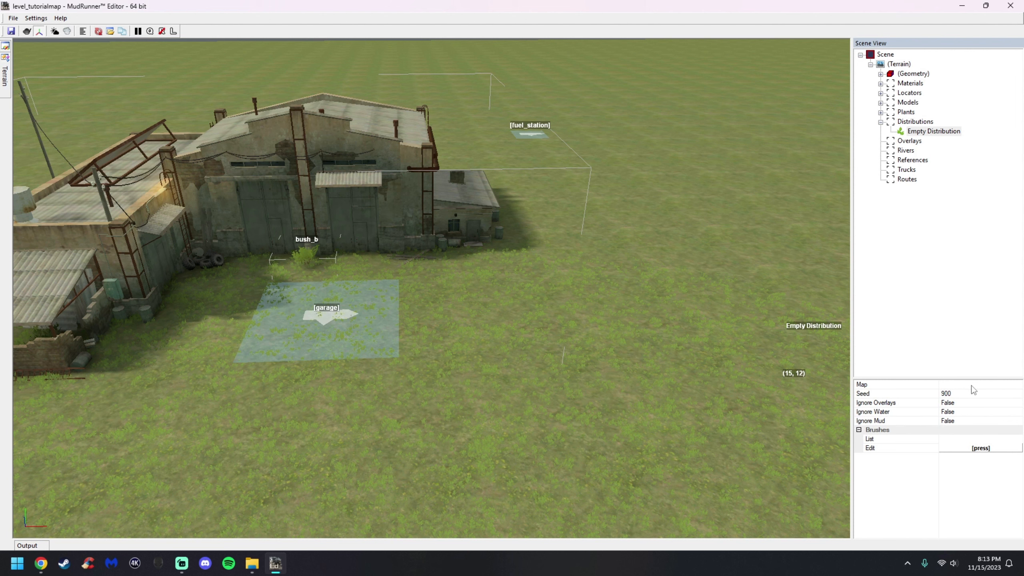
Create the distribution's map texture named dstr_bush1.tga
click(1020, 387)
click(1020, 386)
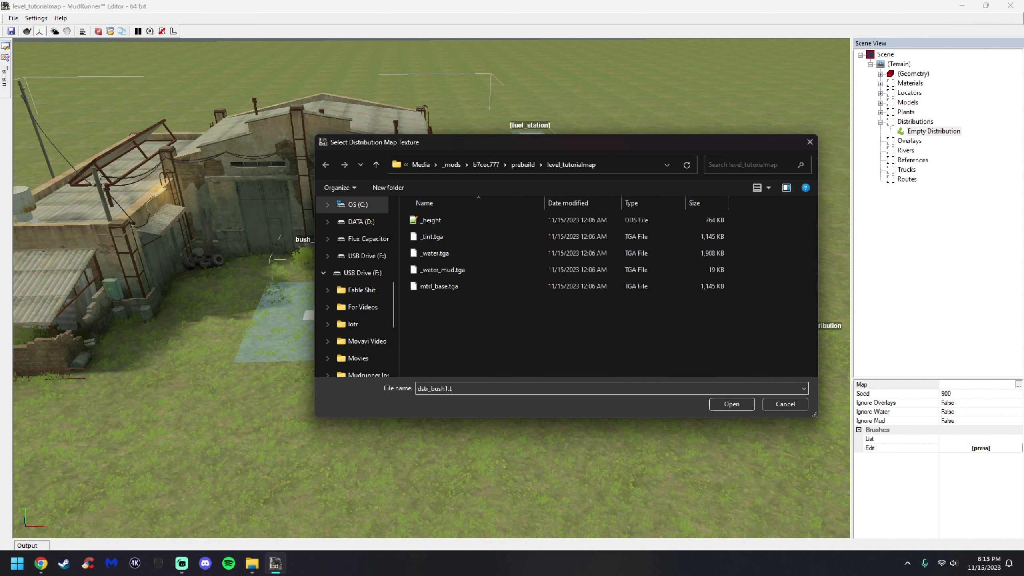
key(Return)
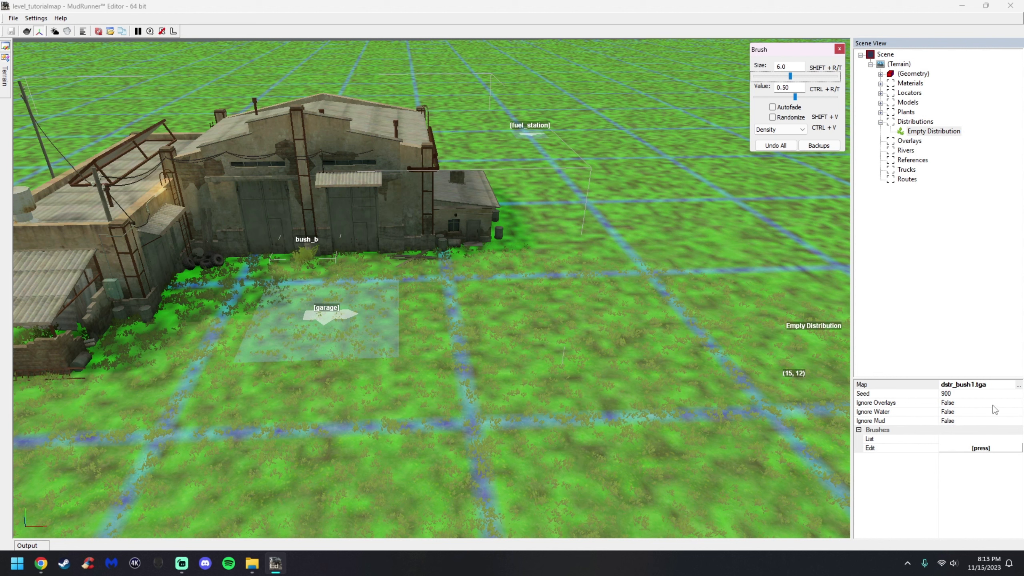
Set the distribution's Ignore Overlays, Ignore Water and Ignore Mud options to True
click(1019, 402)
click(1008, 412)
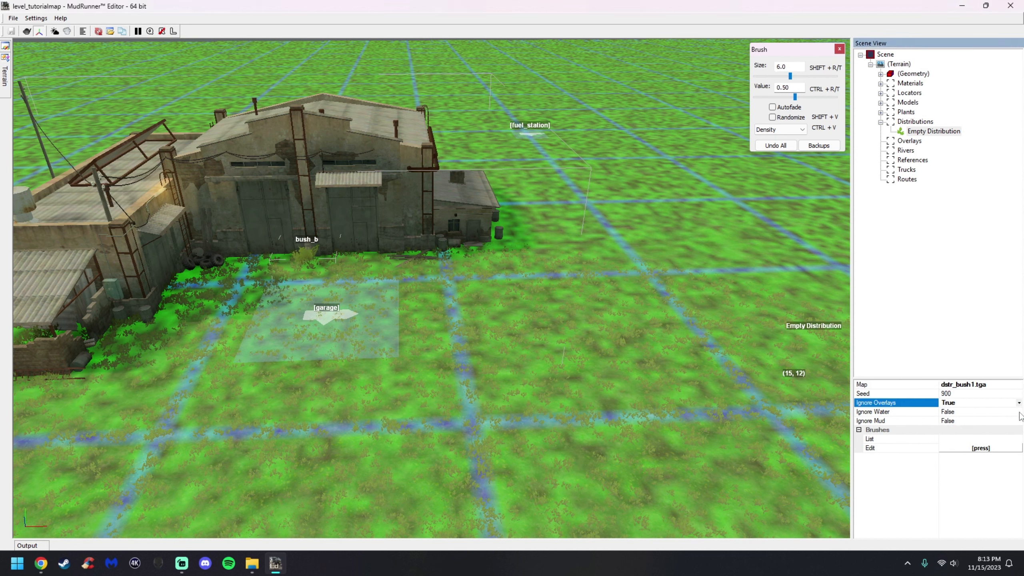
click(1019, 412)
click(946, 421)
click(1019, 421)
click(946, 429)
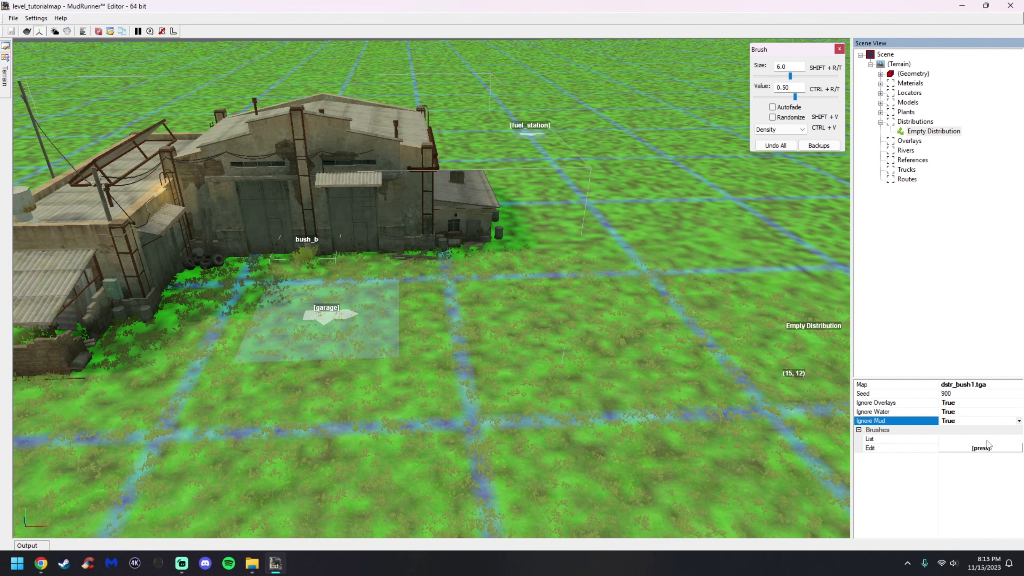
Add the Bushes brush to the distribution's selected brushes
click(983, 448)
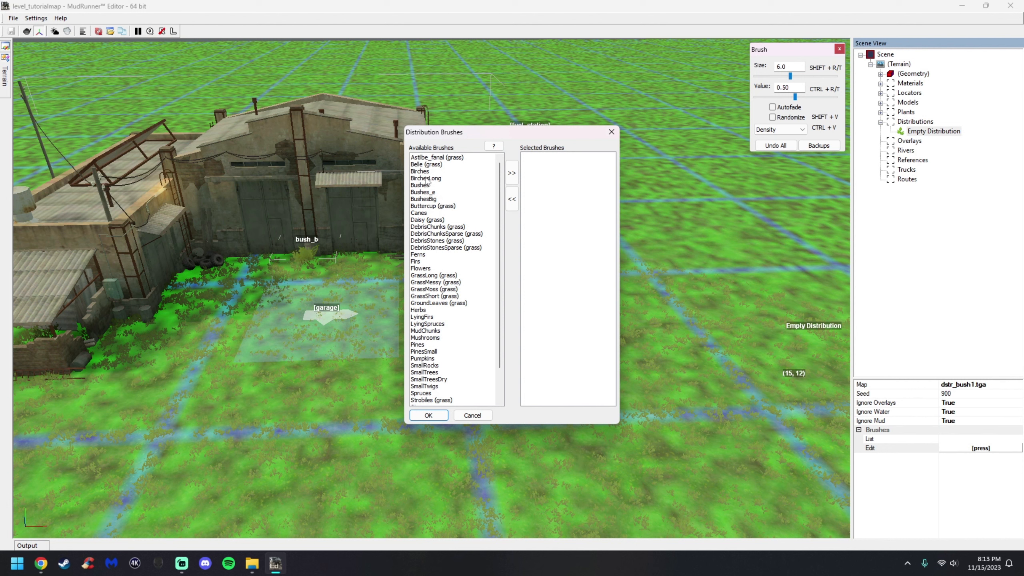
click(420, 186)
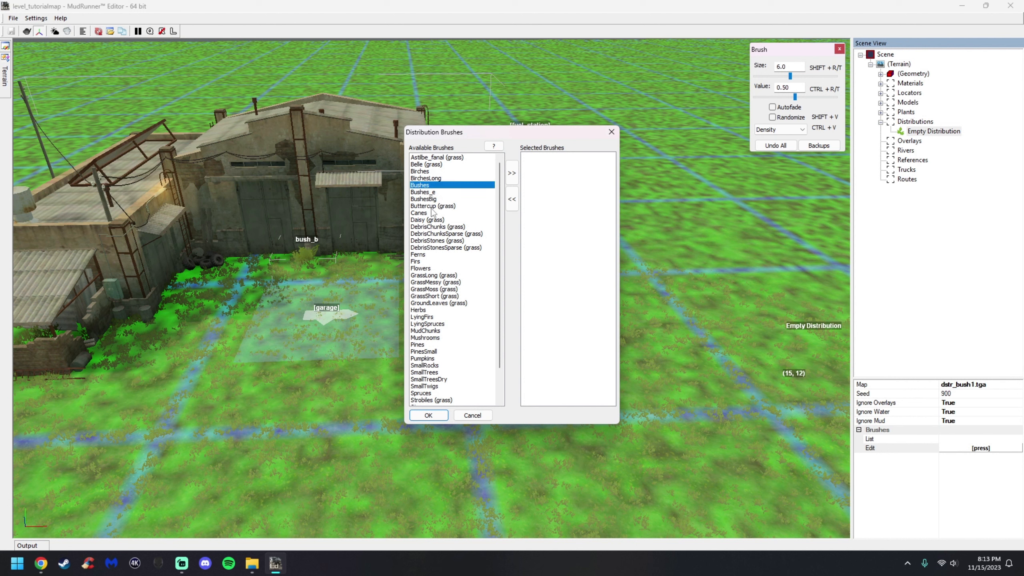
double_click(430, 187)
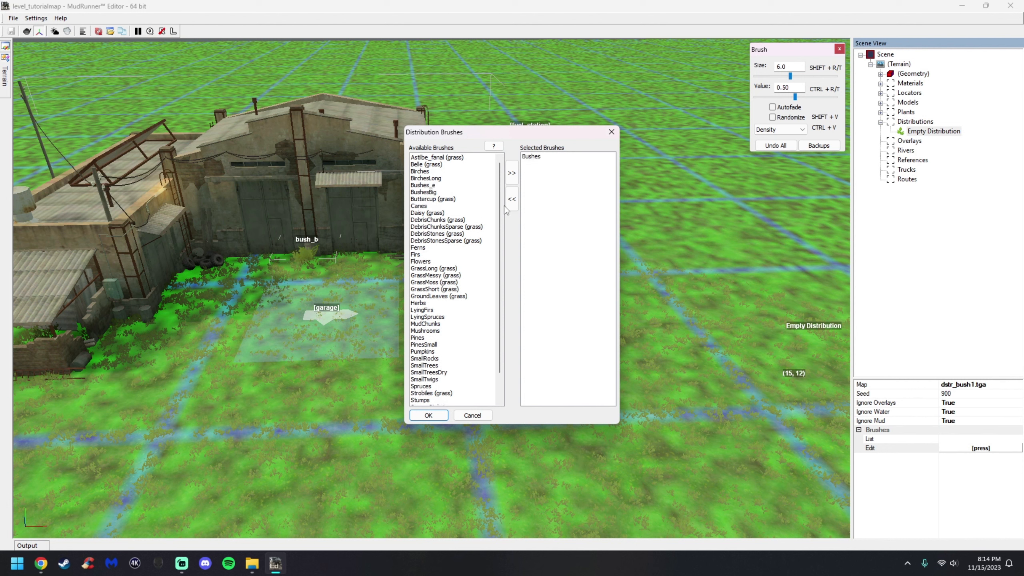
double_click(532, 157)
click(422, 186)
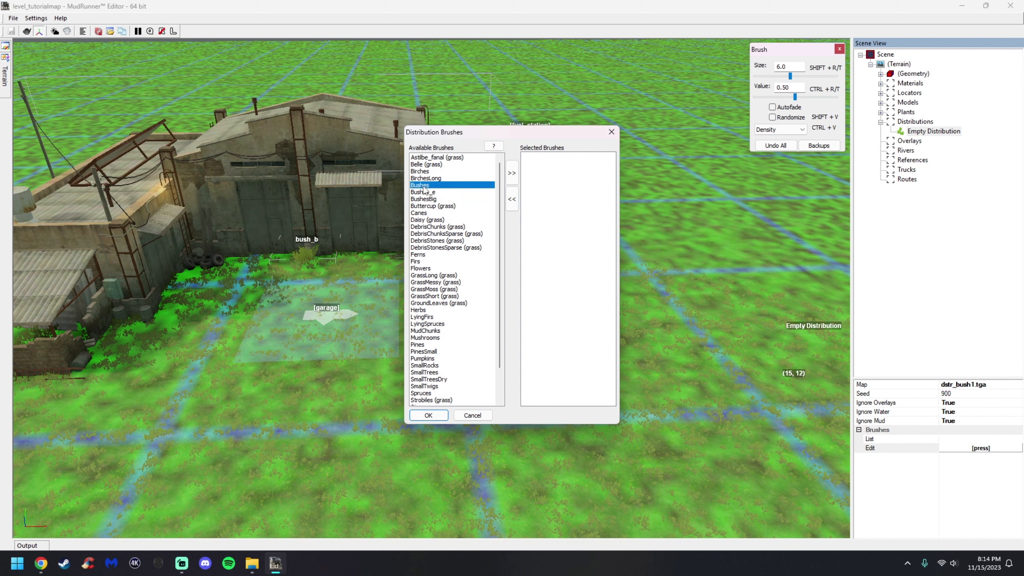
click(511, 173)
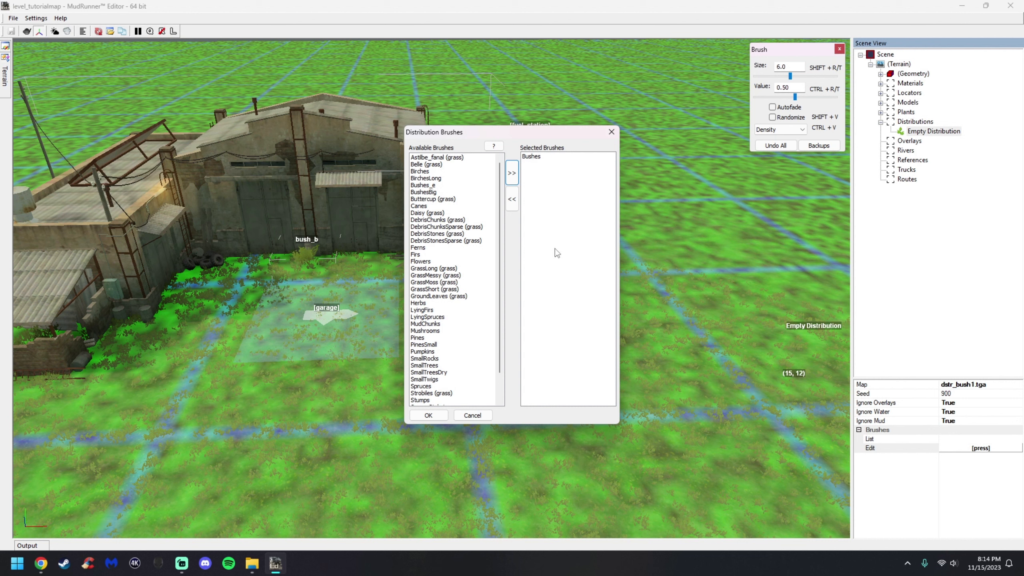
click(440, 414)
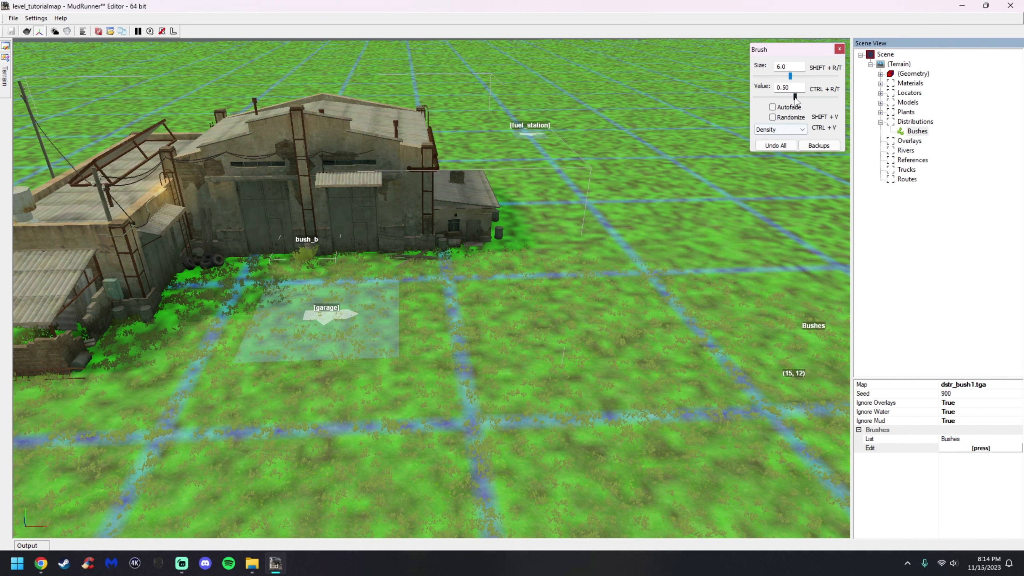
Set the distribution brush size to 2.2 and value to 0.75
drag(790, 76, 800, 76)
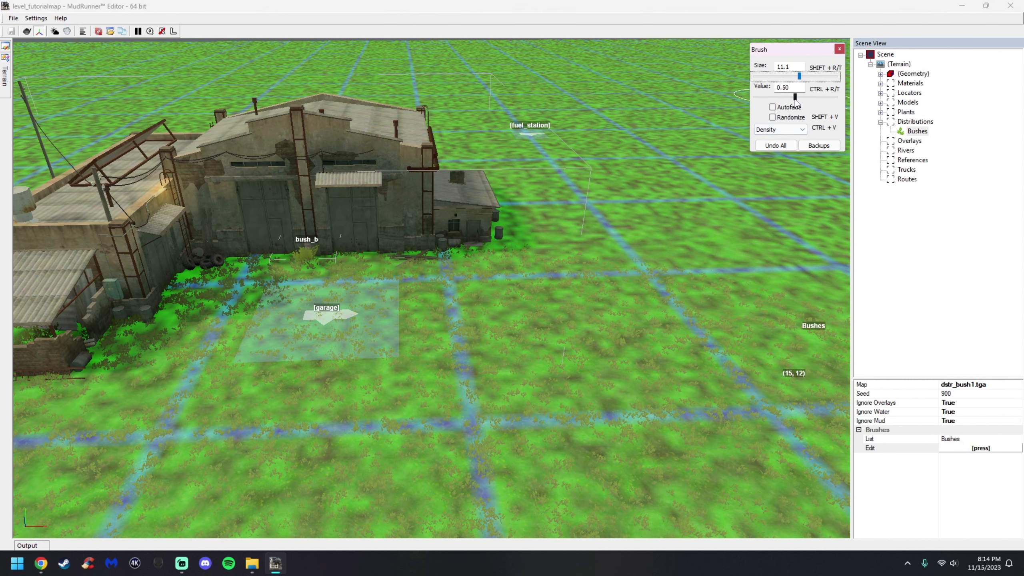
click(816, 98)
click(775, 77)
click(774, 77)
Paint bush density patches on the ground around the building
middle_drag(721, 152, 506, 304)
scroll(505, 304, down, 3)
scroll(591, 254, up, 4)
mouse_move(562, 290)
mouse_down()
mouse_move(530, 284)
mouse_move(489, 382)
mouse_move(595, 304)
mouse_move(677, 331)
mouse_up()
mouse_move(715, 279)
middle_down()
mouse_move(544, 258)
mouse_move(528, 237)
middle_up()
mouse_move(484, 283)
mouse_down()
mouse_move(514, 358)
mouse_move(438, 349)
mouse_move(293, 284)
mouse_up()
middle_drag(615, 197, 569, 174)
mouse_move(570, 174)
mouse_down()
mouse_move(633, 217)
mouse_move(625, 297)
mouse_up()
middle_drag(815, 307, 751, 306)
mouse_move(533, 202)
mouse_down()
mouse_move(608, 268)
mouse_move(641, 315)
mouse_up()
Paint more bush density patches near the building, briefly trying the Randomize option
click(781, 121)
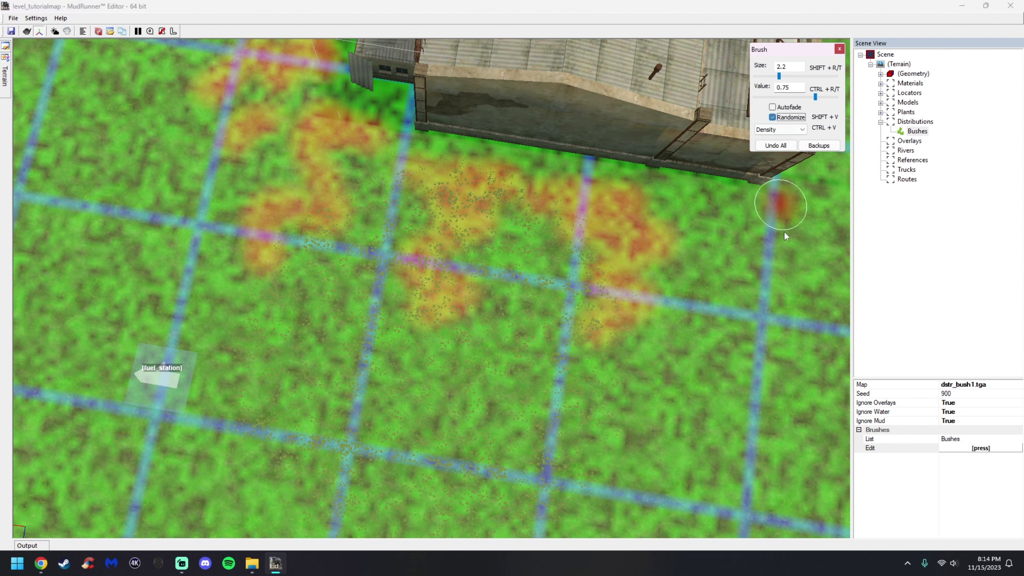
middle_drag(779, 194, 631, 271)
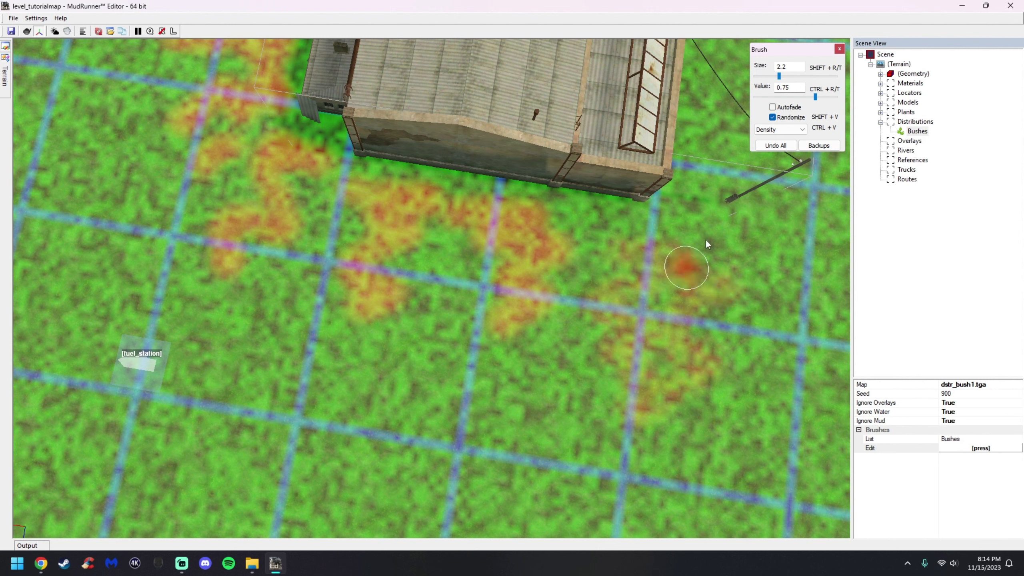
click(772, 117)
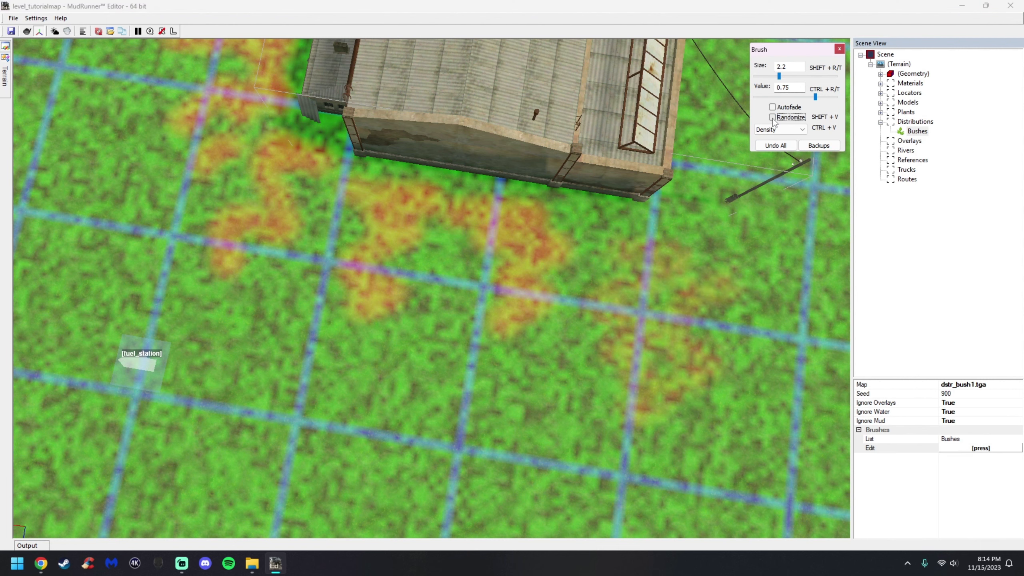
drag(621, 245, 680, 312)
mouse_move(740, 354)
middle_down()
mouse_move(549, 222)
mouse_move(504, 238)
middle_up()
drag(496, 307, 447, 343)
mouse_move(552, 326)
middle_down()
mouse_move(555, 267)
mouse_move(518, 266)
middle_up()
scroll(521, 265, up, 2)
mouse_move(524, 268)
mouse_down()
mouse_move(399, 355)
mouse_move(422, 276)
mouse_move(470, 335)
mouse_move(668, 317)
mouse_up()
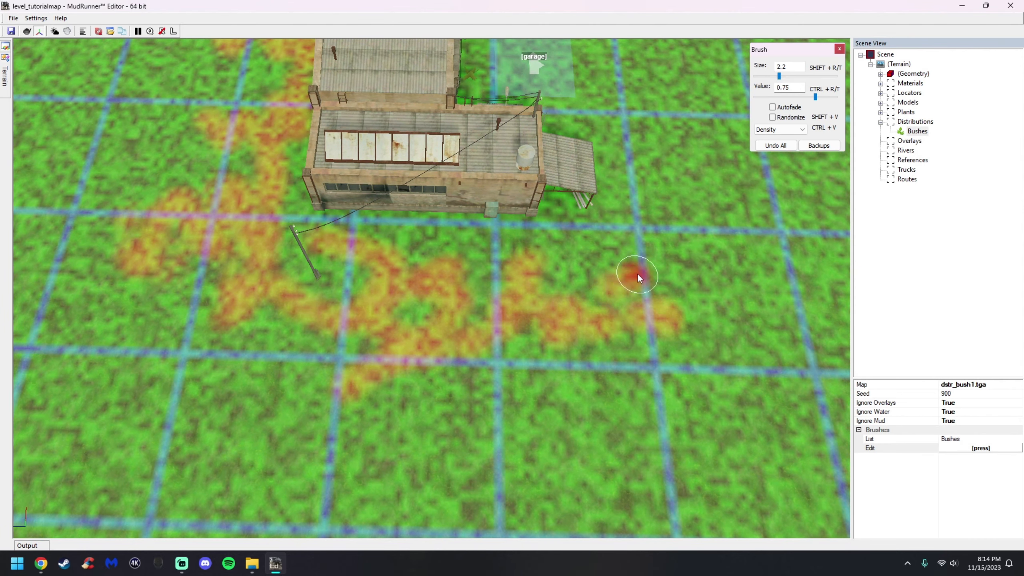
Leave the brush and rebuild the terrain to generate the painted bushes
key(Escape)
mouse_move(508, 276)
middle_down()
mouse_move(474, 260)
mouse_move(467, 277)
middle_up()
scroll(459, 290, up, 4)
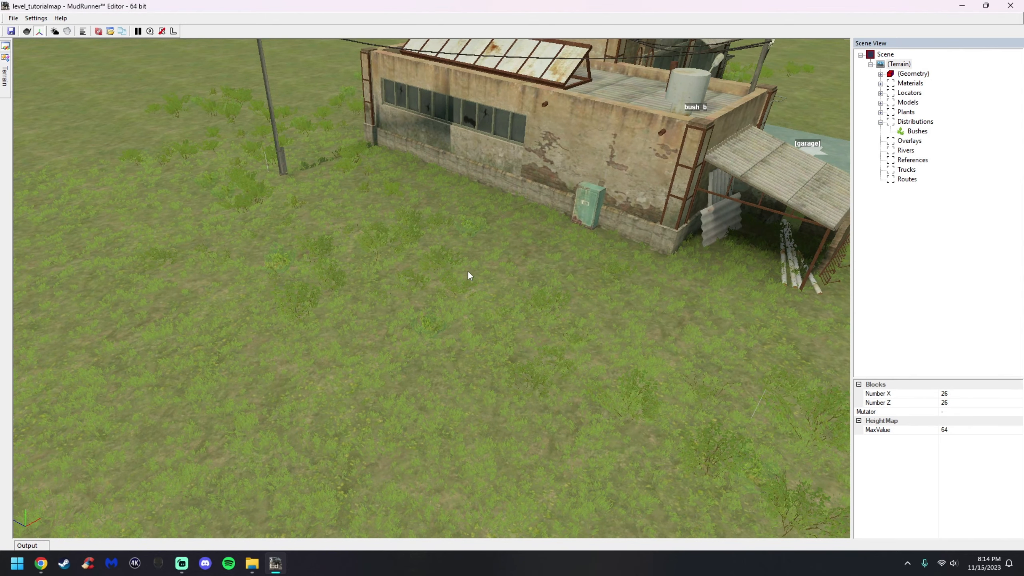
right_click(468, 272)
click(485, 278)
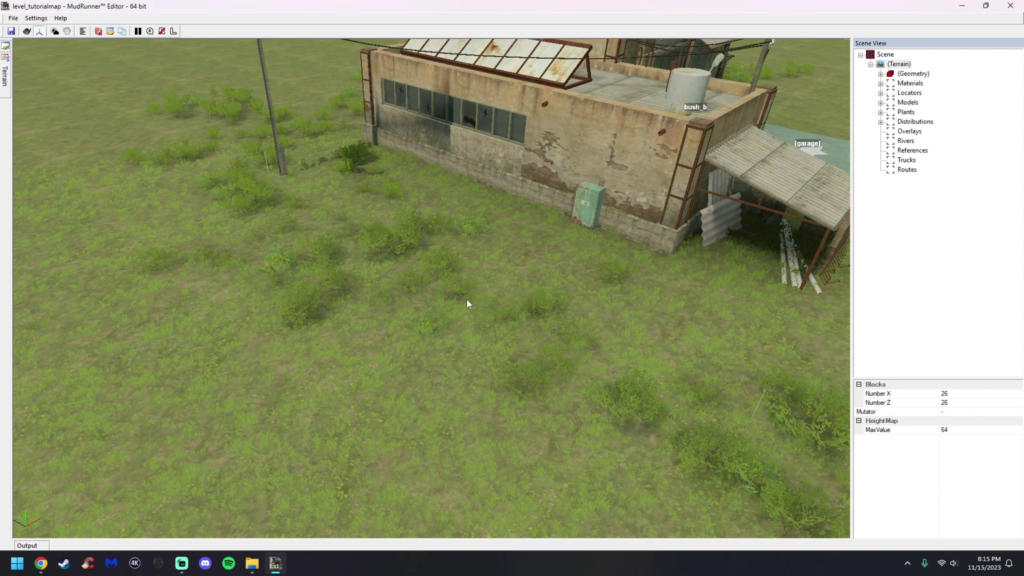
Add a new distribution on the terrain and assign dstr_tree1.tga as its map texture
right_click(446, 320)
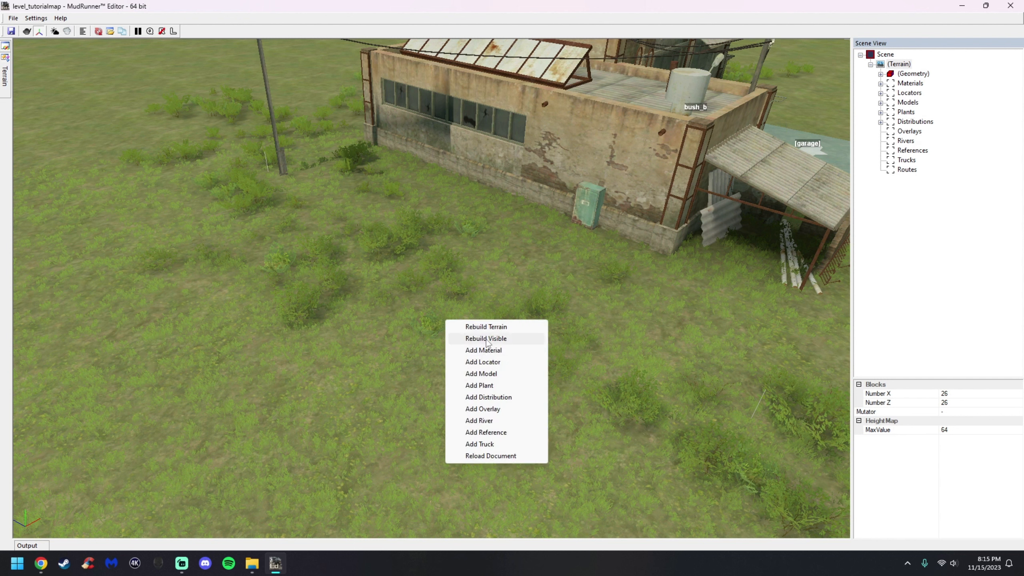
click(484, 399)
click(1019, 386)
click(1019, 386)
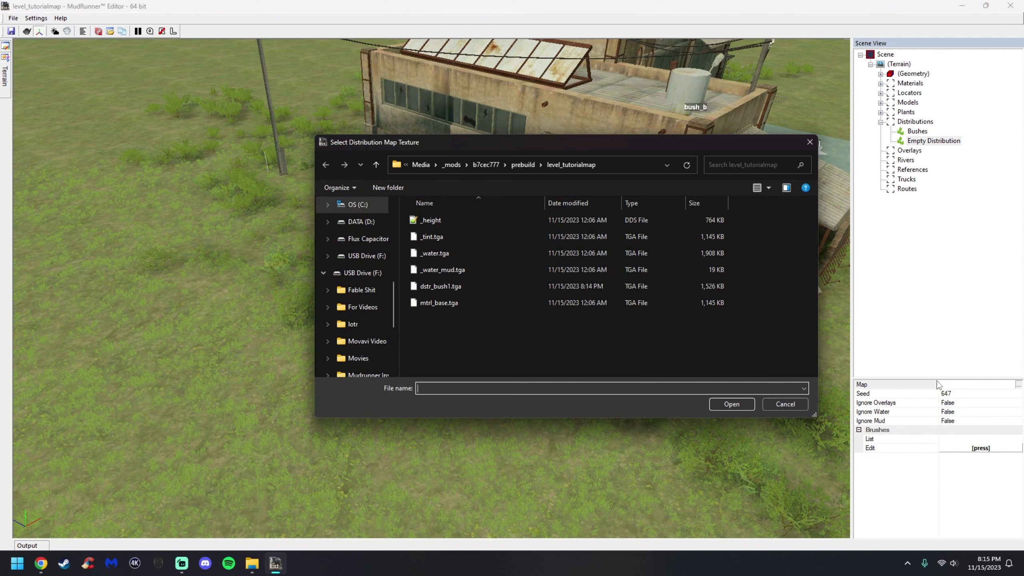
text(ds)
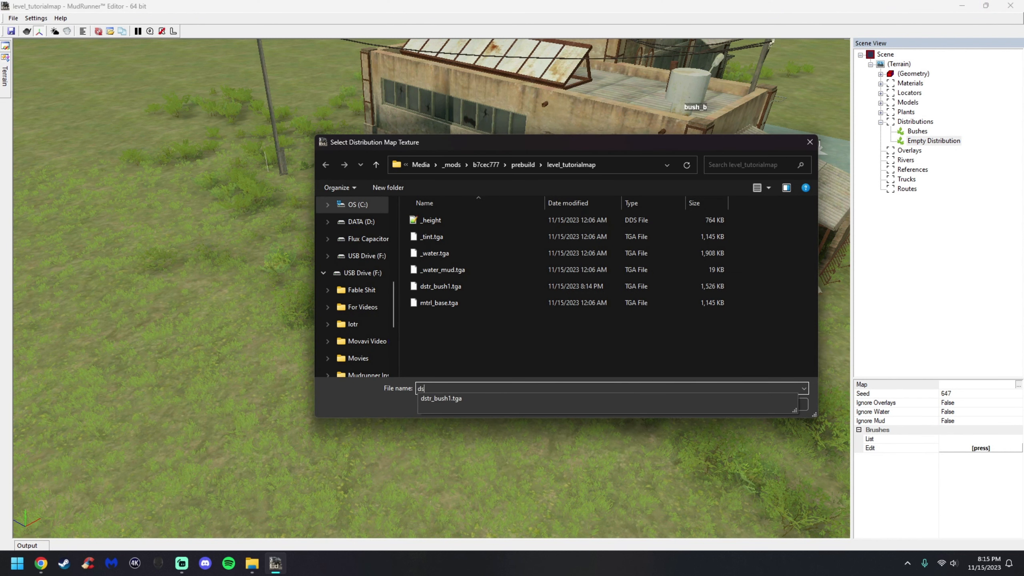
text(tr_tree1.tga)
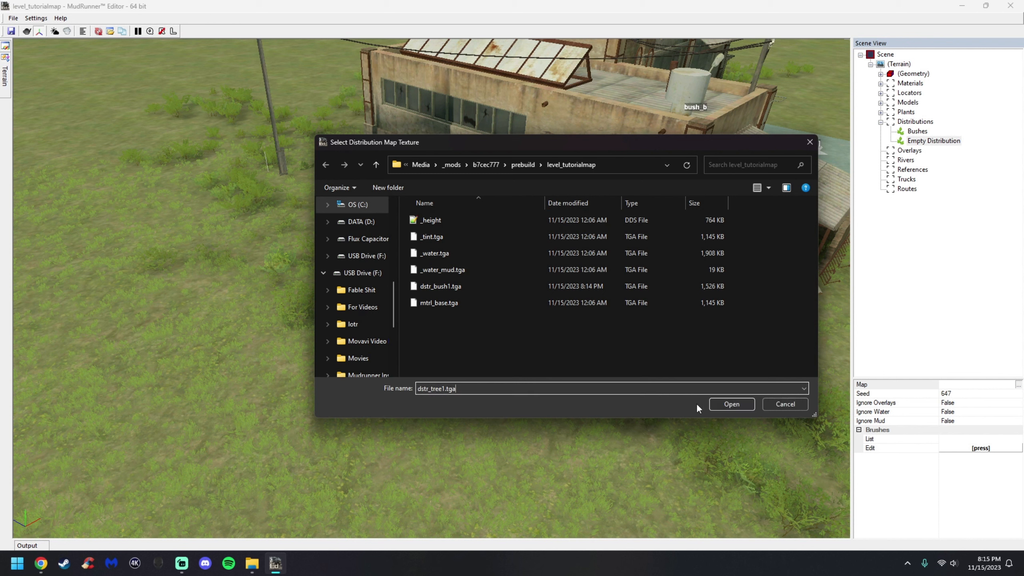
click(734, 407)
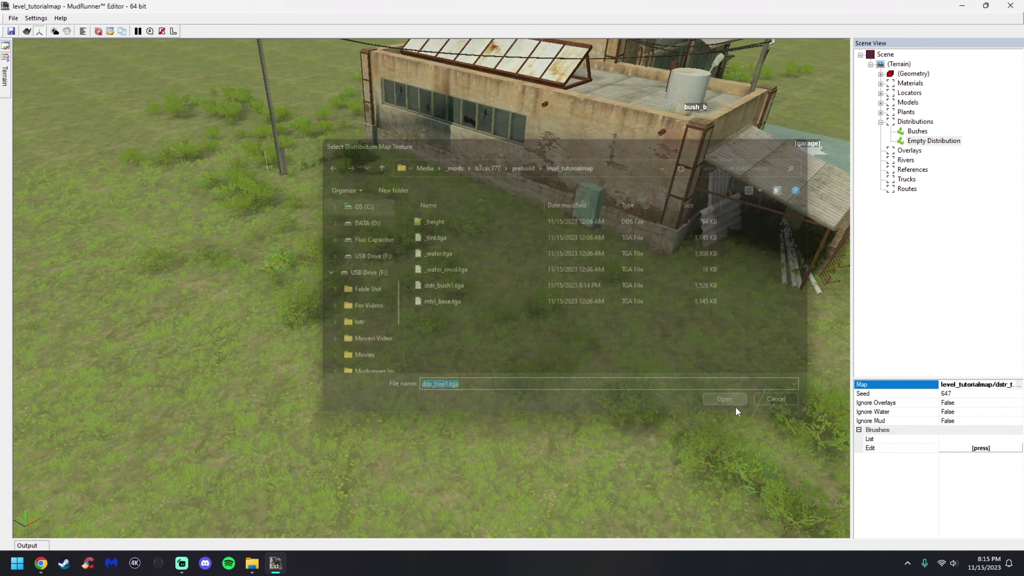
Set the new distribution's Ignore Overlays, Ignore Water and Ignore Mud options to True
click(1018, 403)
click(1018, 404)
click(1019, 412)
click(1019, 411)
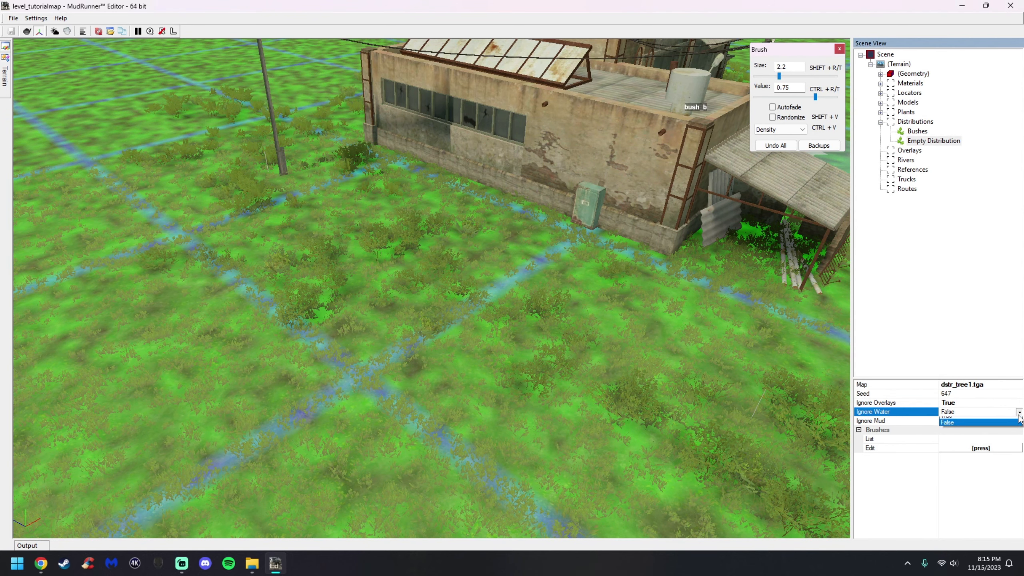
click(1018, 420)
click(1019, 421)
click(1018, 430)
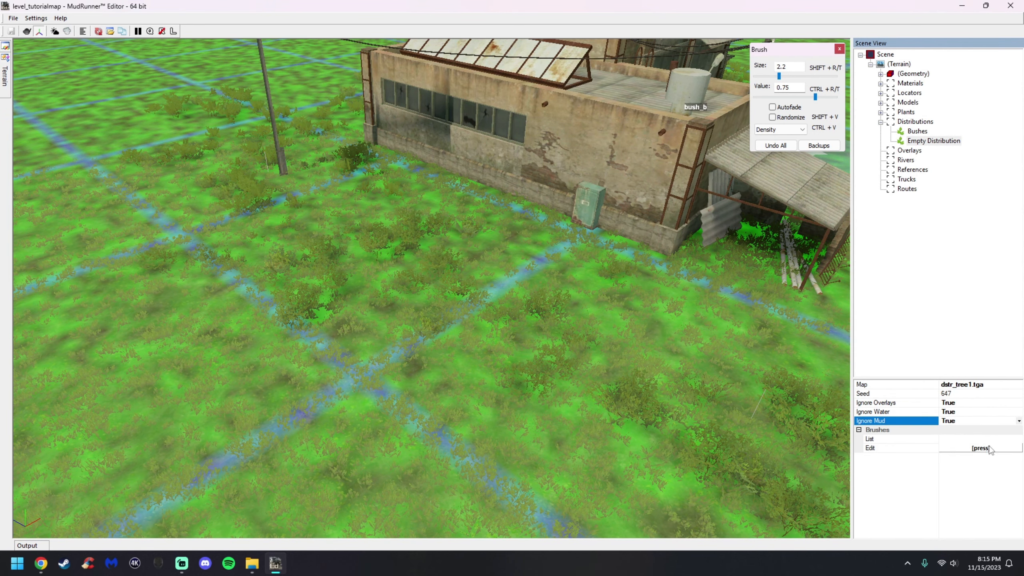
Edit the distribution's brushes and add Spruces as its only brush
click(988, 447)
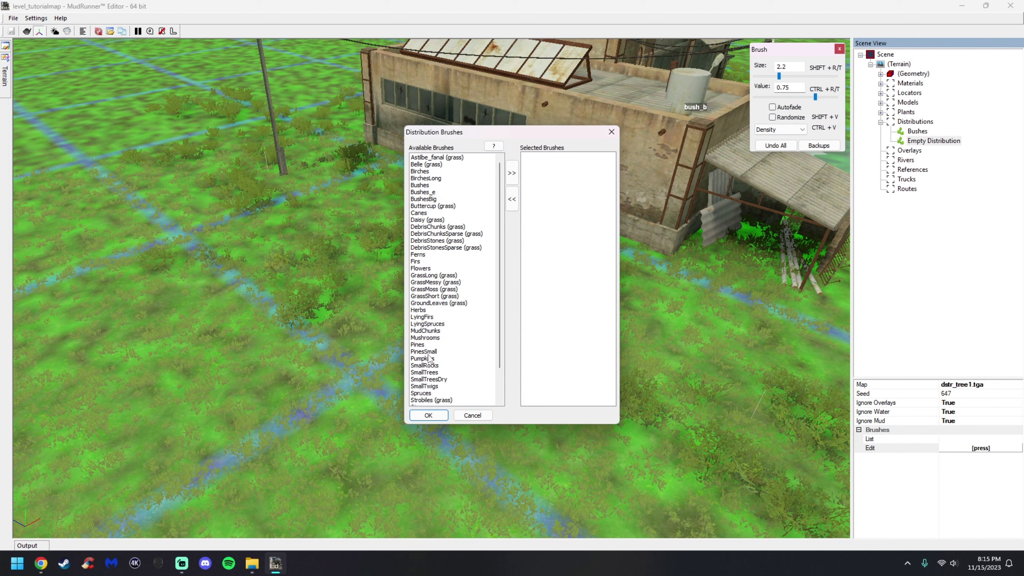
click(429, 394)
double_click(444, 393)
click(428, 415)
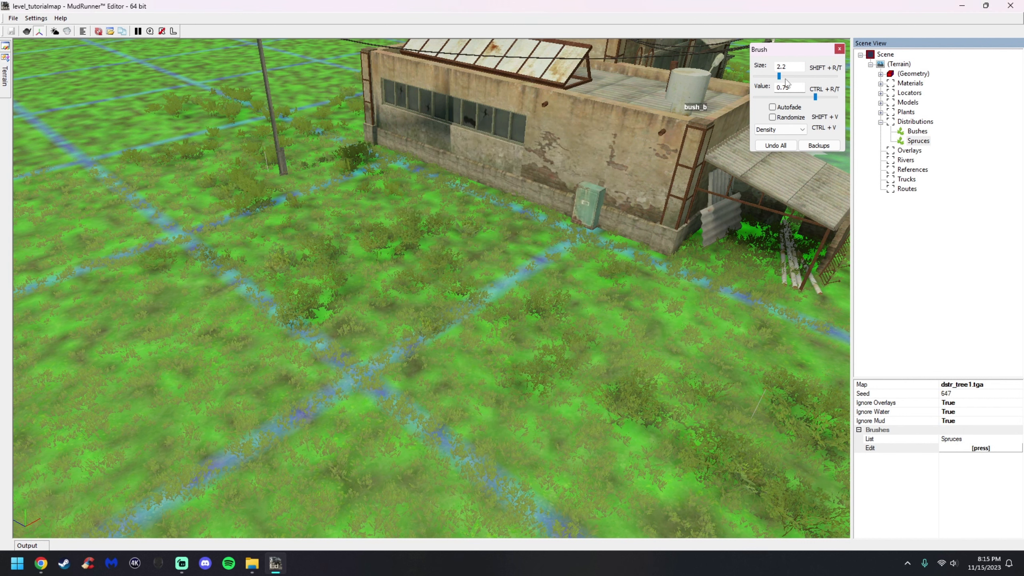
Paint spruce density patches on the ground beside and in front of the building
middle_drag(534, 401, 563, 428)
scroll(505, 370, down, 3)
middle_drag(504, 372, 582, 308)
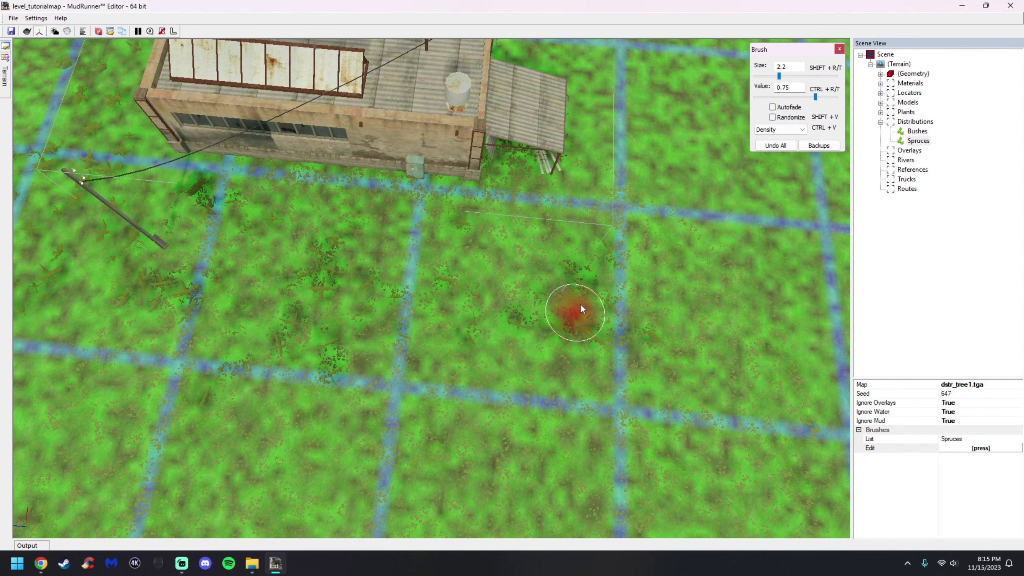
mouse_move(554, 300)
mouse_down()
mouse_move(590, 348)
mouse_move(464, 269)
mouse_move(326, 345)
mouse_up()
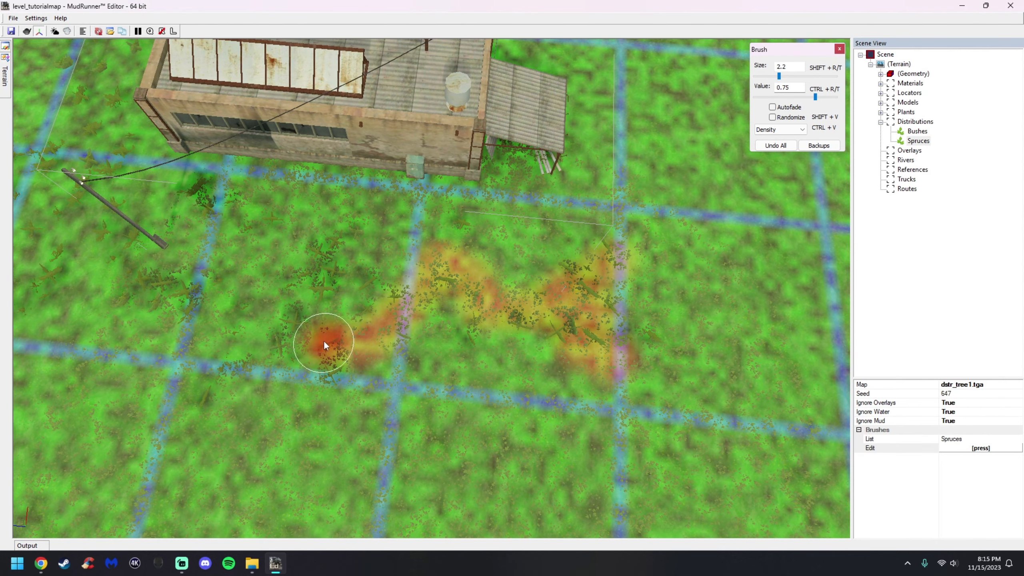
mouse_move(310, 273)
mouse_down()
mouse_move(215, 345)
mouse_move(232, 234)
mouse_move(146, 320)
mouse_up()
mouse_move(146, 320)
middle_down()
mouse_move(284, 175)
mouse_move(174, 254)
mouse_move(276, 258)
middle_up()
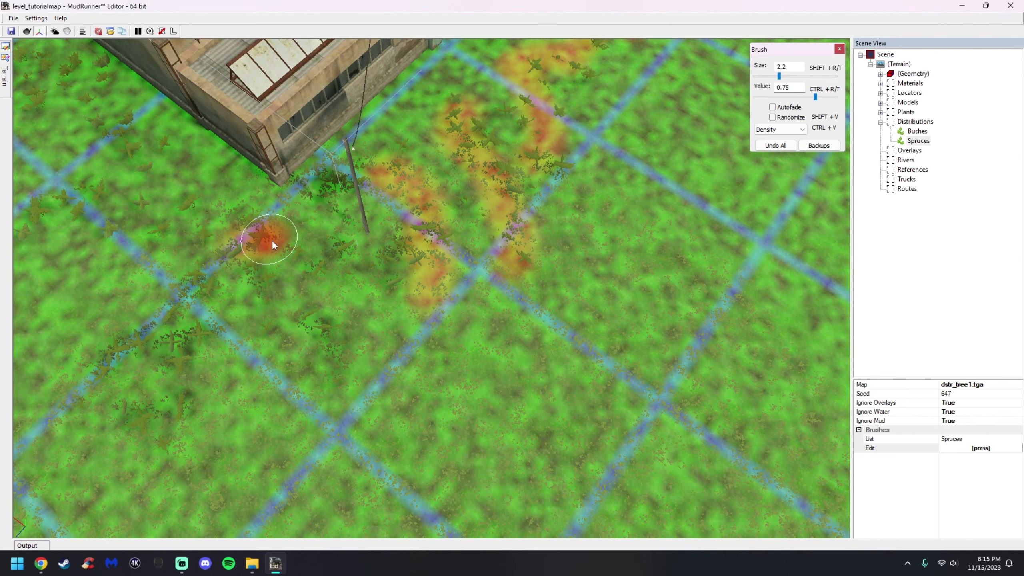
drag(264, 242, 358, 367)
middle_drag(219, 195, 266, 244)
mouse_move(266, 244)
mouse_down()
mouse_move(304, 286)
mouse_move(200, 295)
mouse_up()
middle_drag(200, 295, 293, 278)
mouse_move(419, 286)
mouse_down()
mouse_move(339, 426)
mouse_move(327, 338)
mouse_move(256, 247)
mouse_move(178, 387)
mouse_move(142, 428)
mouse_up()
middle_drag(261, 240, 128, 319)
Paint more spruce density patches near the building and leave the brush
scroll(127, 319, down, 3)
scroll(133, 319, up, 2)
mouse_move(372, 285)
mouse_down()
mouse_move(312, 304)
mouse_move(232, 387)
mouse_up()
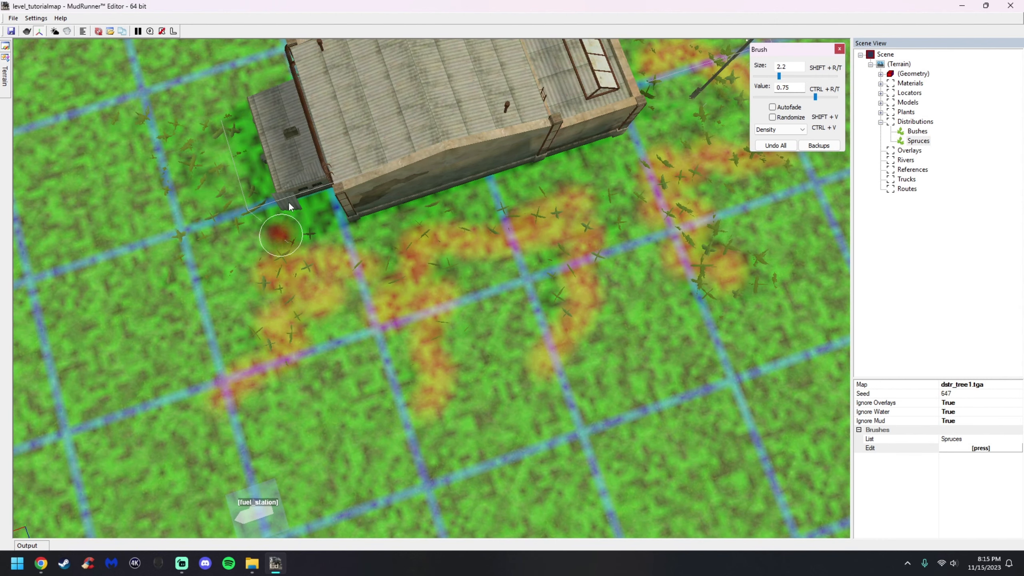
middle_drag(277, 251, 386, 138)
mouse_move(436, 251)
mouse_down()
mouse_move(441, 286)
mouse_move(391, 291)
mouse_move(313, 359)
mouse_move(400, 334)
mouse_up()
key(Escape)
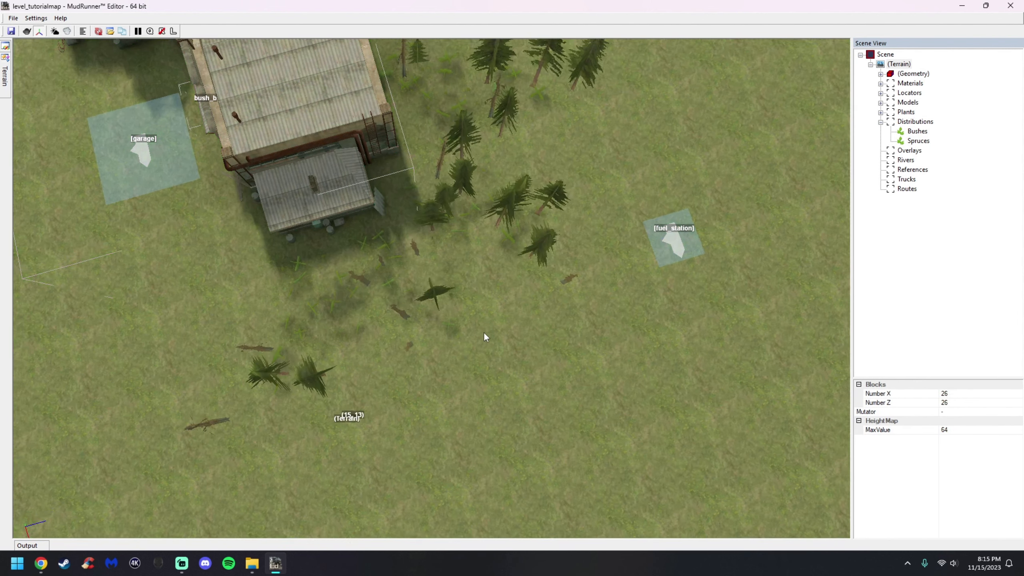
Add another distribution and assign dstr_tree2.tga as its map texture
middle_drag(484, 333, 533, 330)
right_click(533, 330)
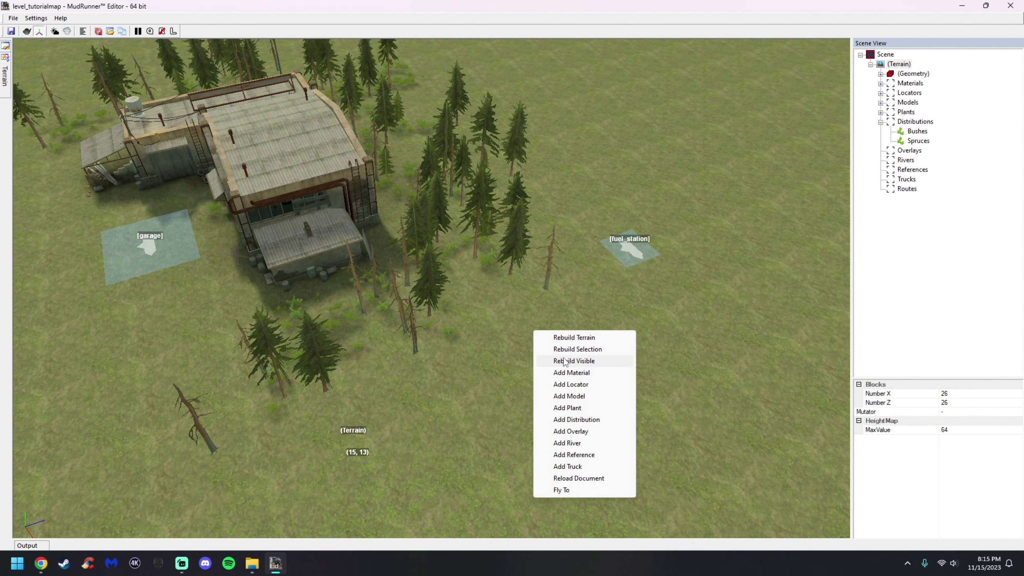
click(577, 420)
click(1020, 385)
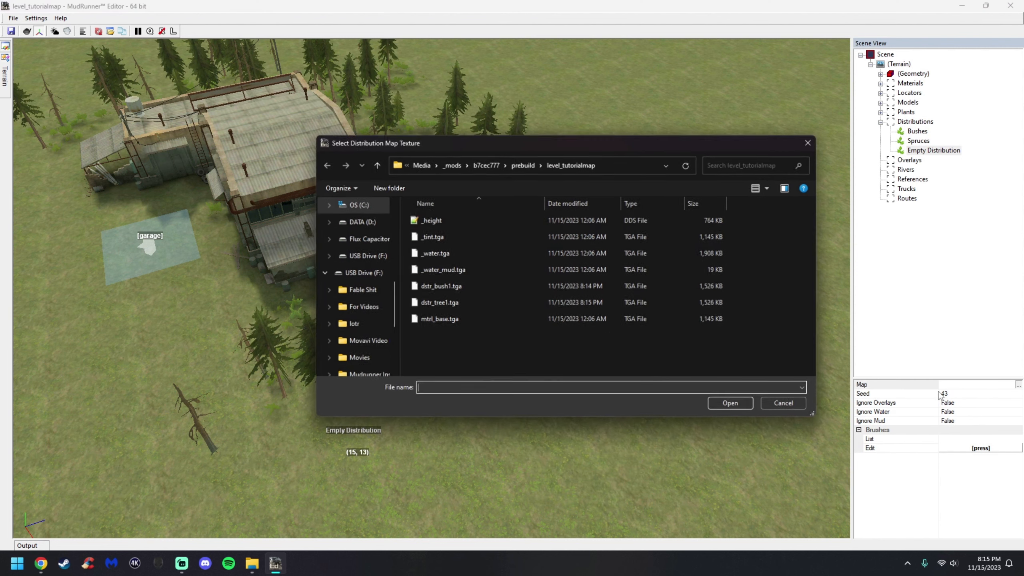
text(dstr)
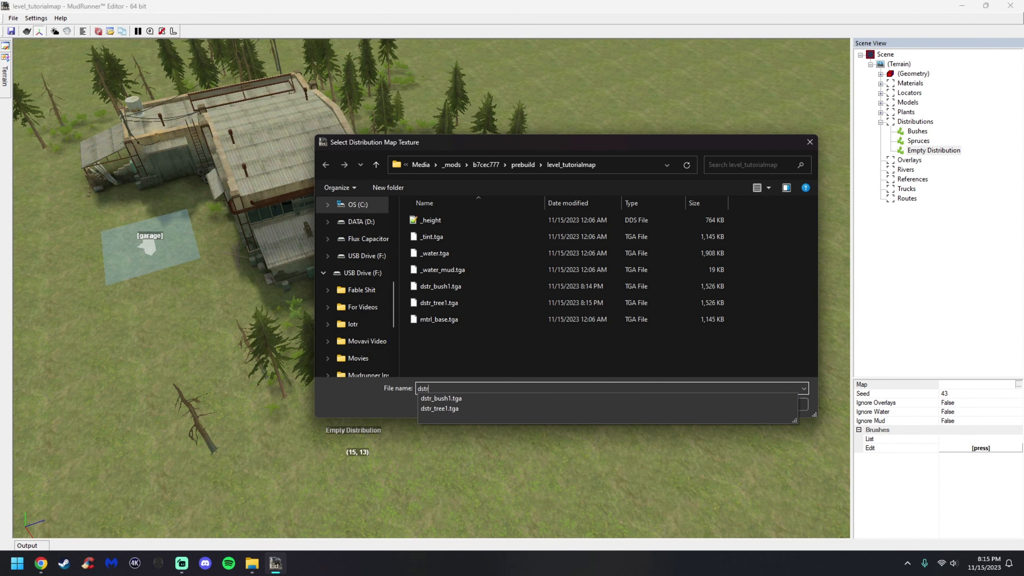
text(_tree2.tg)
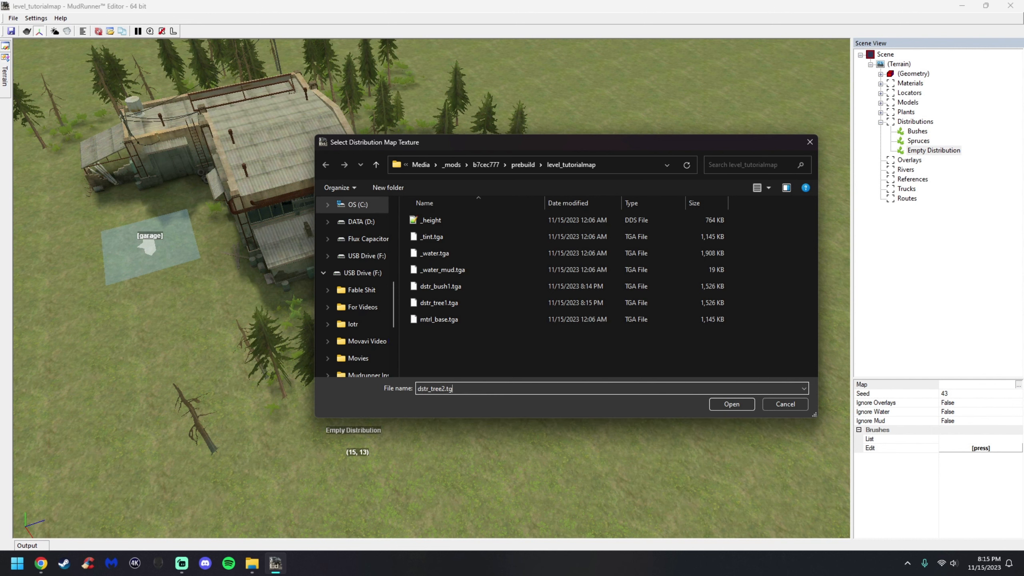
text(a)
key(Return)
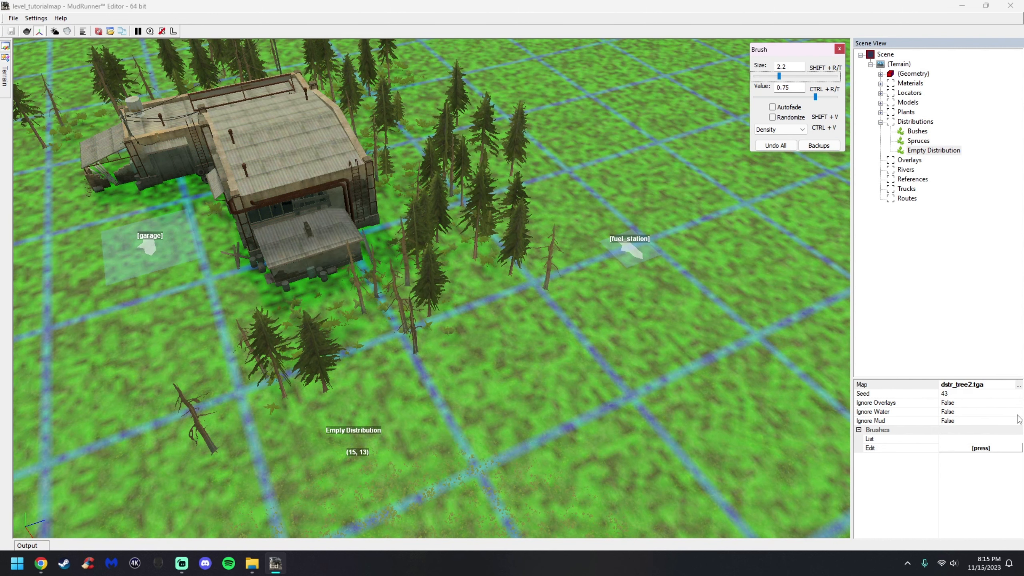
Set this distribution's Ignore Overlays, Ignore Water and Ignore Mud options to True
double_click(1020, 404)
click(1019, 412)
double_click(1020, 412)
click(1020, 420)
click(1019, 421)
click(1020, 421)
click(1020, 431)
Edit the distribution's brushes and add Firs as its brush
click(984, 450)
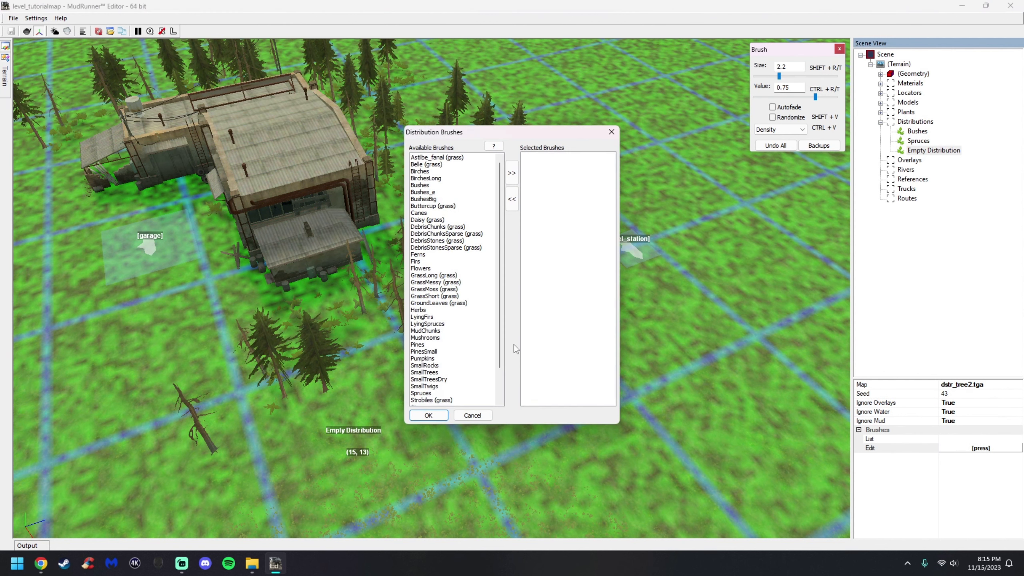
double_click(429, 266)
click(428, 416)
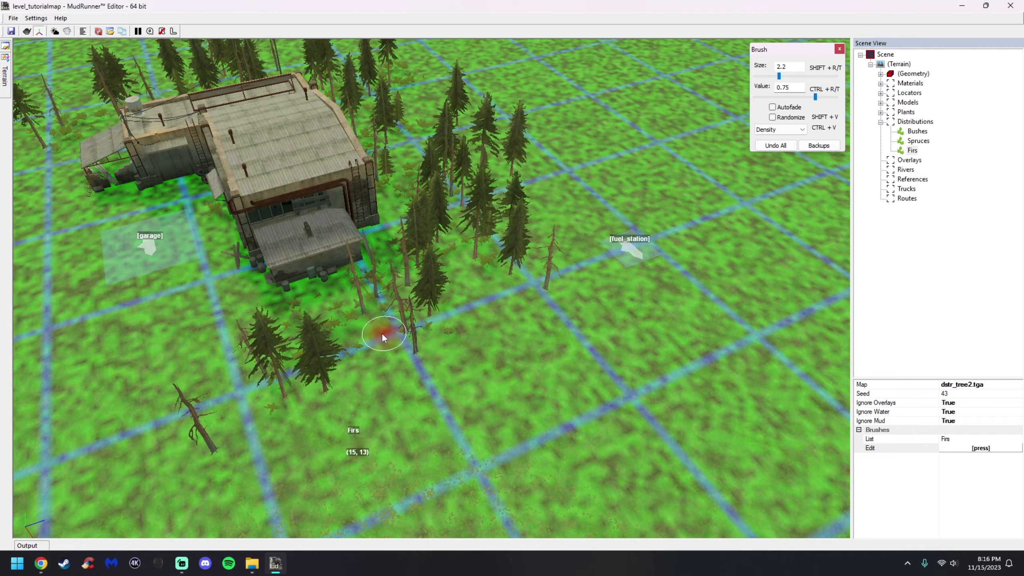
Paint fir density patches around the spruces near the building
scroll(364, 346, up, 3)
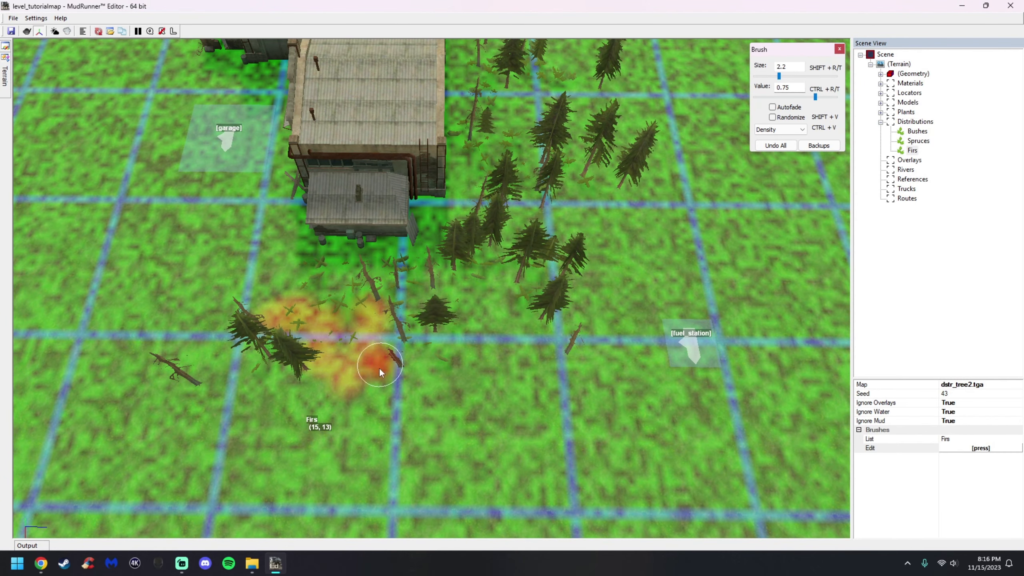
drag(424, 313, 543, 333)
alt+middle_drag(532, 206, 501, 216)
drag(501, 216, 508, 252)
mouse_move(573, 192)
mouse_down()
mouse_move(604, 207)
mouse_move(649, 195)
mouse_move(719, 228)
mouse_move(678, 261)
mouse_up()
scroll(753, 217, down, 3)
middle_drag(753, 218, 602, 238)
scroll(496, 222, up, 3)
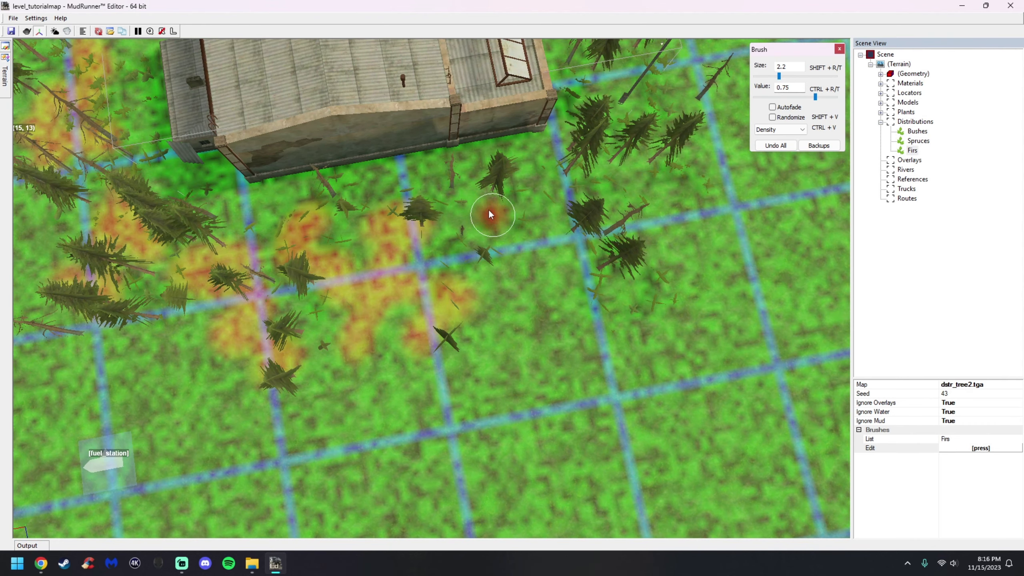
drag(550, 194, 525, 313)
alt+middle_drag(576, 202, 531, 200)
mouse_move(596, 200)
mouse_down()
mouse_move(577, 220)
mouse_move(558, 292)
mouse_up()
Paint more fir density patches along the building's side
scroll(700, 228, down, 1)
middle_drag(701, 228, 593, 249)
scroll(605, 248, up, 3)
drag(591, 251, 510, 285)
mouse_move(648, 152)
alt+middle_down()
mouse_move(657, 180)
mouse_move(528, 221)
alt+middle_up()
drag(537, 179, 425, 285)
drag(620, 205, 551, 338)
drag(672, 267, 746, 377)
Rebuild the terrain to generate the painted firs and save the level
right_click(712, 336)
alt+middle_drag(711, 335, 667, 299)
right_click(667, 299)
click(582, 296)
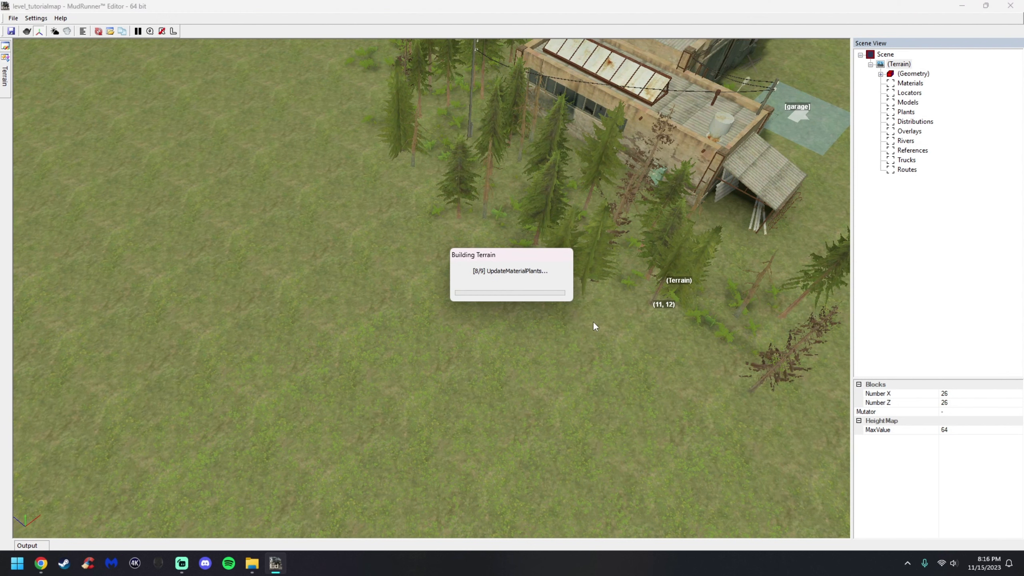
click(11, 31)
Inspect the generated trees around the building and each distribution's properties
scroll(638, 263, down, 5)
middle_drag(615, 204, 392, 264)
scroll(367, 248, up, 5)
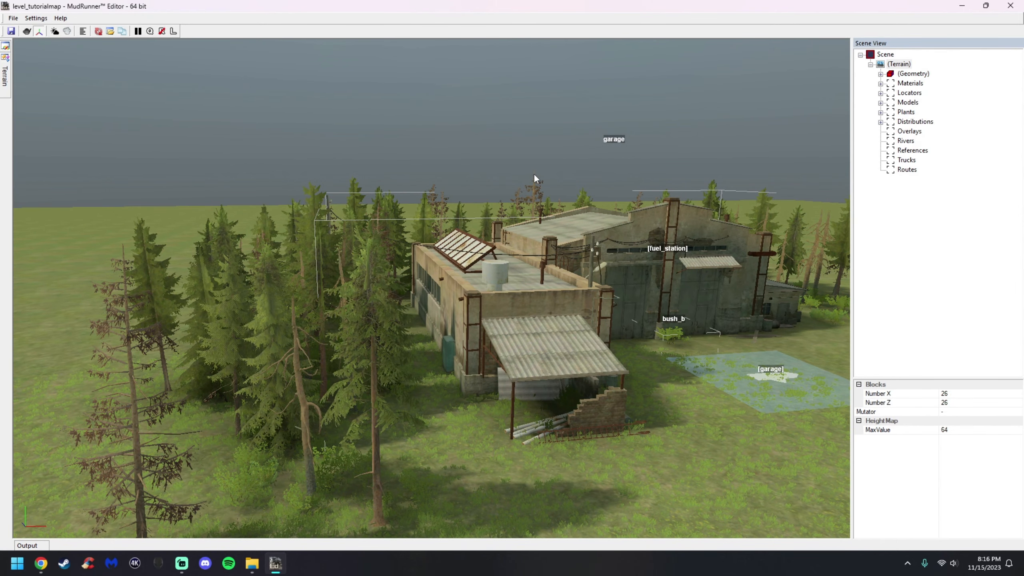
alt+middle_drag(526, 280, 776, 163)
click(880, 122)
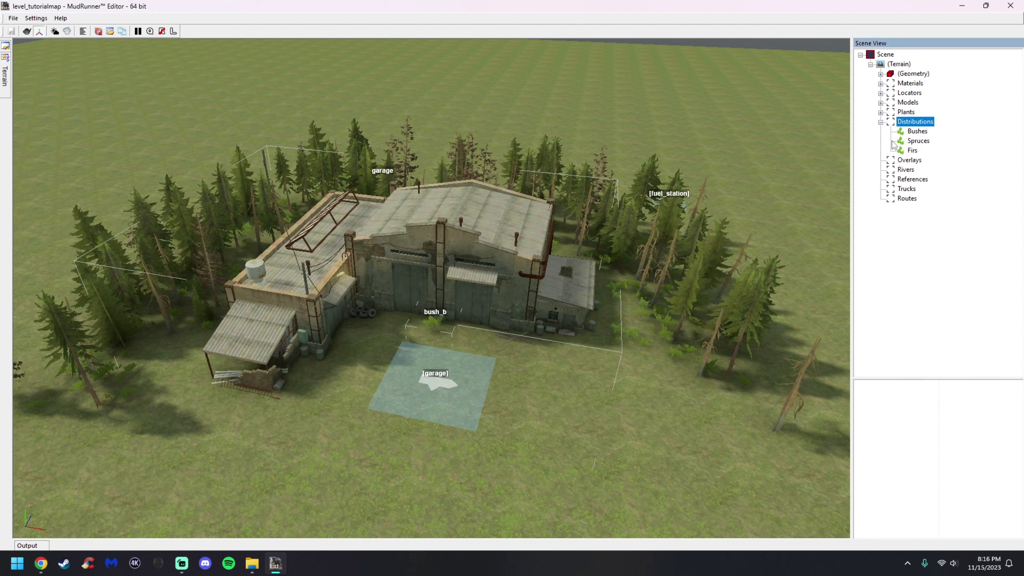
click(917, 142)
click(912, 149)
click(917, 132)
click(914, 142)
click(915, 132)
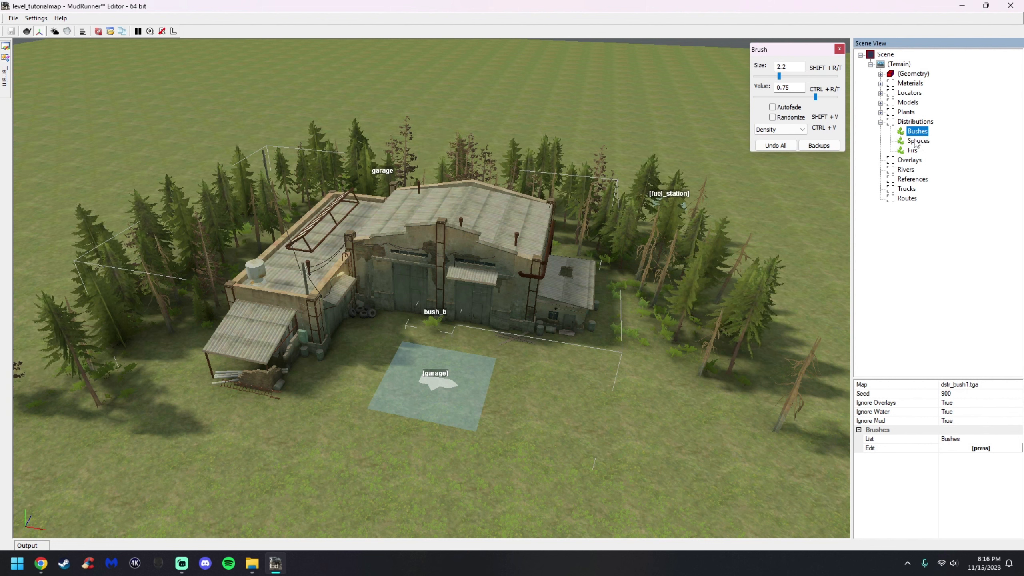
Select the Spruces distribution and set the brush to Scale mode with value 1.00 and size 4.6
click(923, 145)
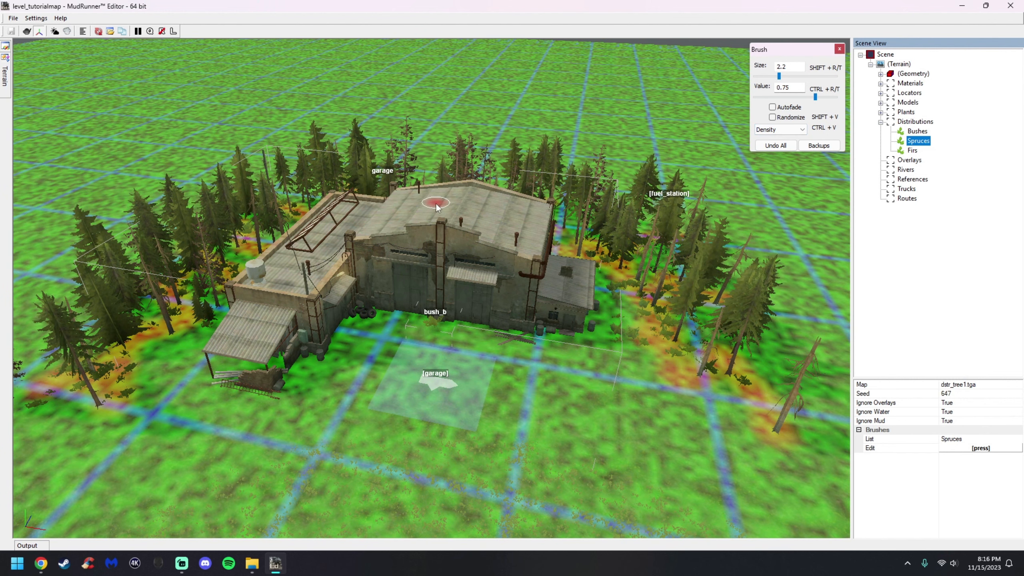
click(779, 130)
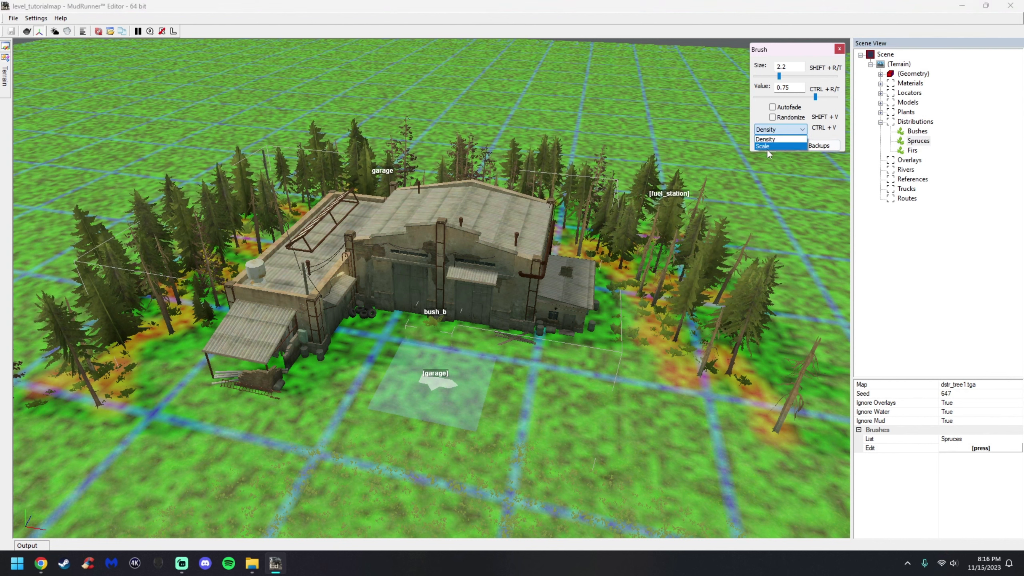
click(766, 146)
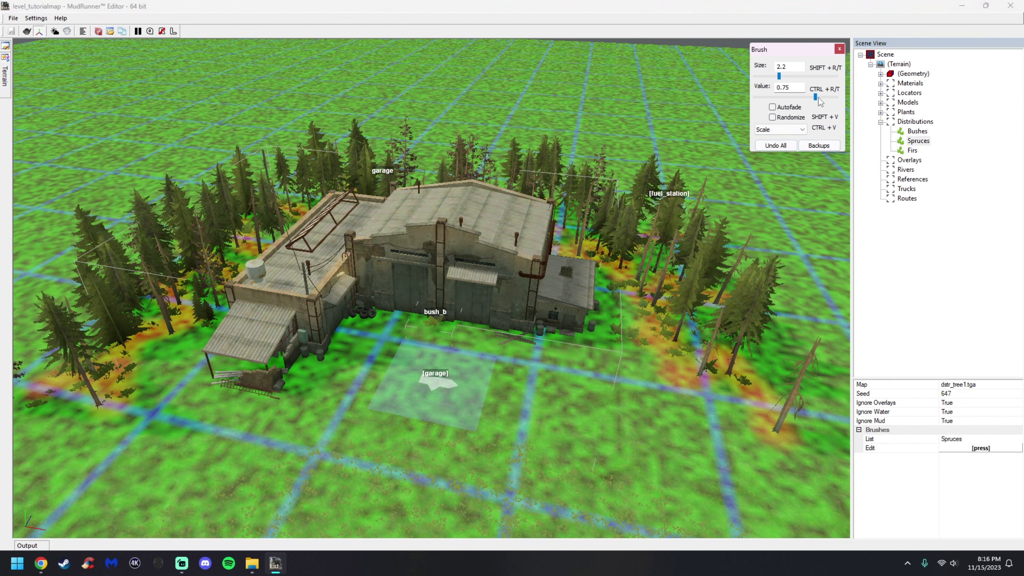
drag(820, 97, 842, 97)
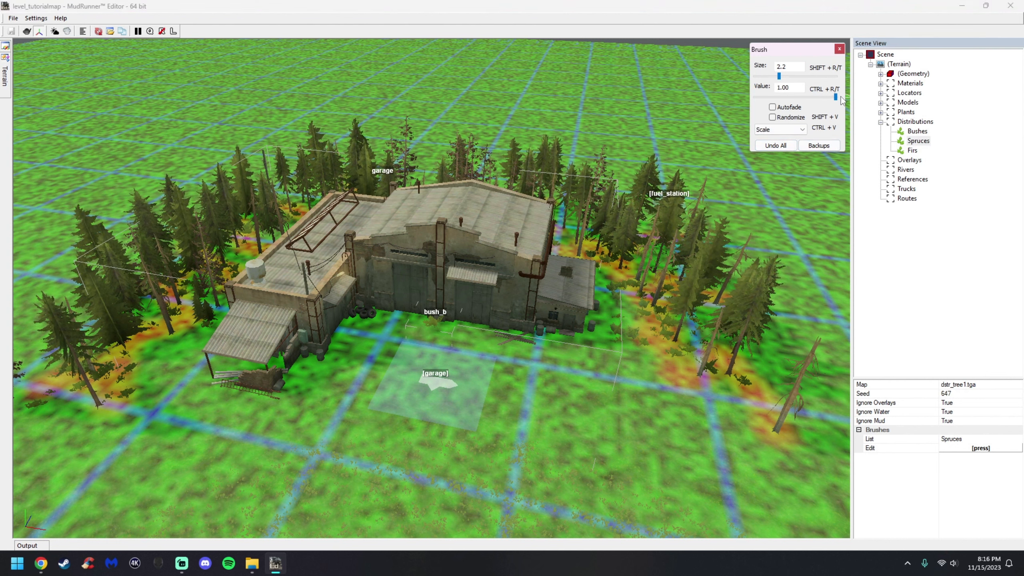
click(794, 77)
Paint full scale over the spruce patches around the building
scroll(95, 249, down, 3)
scroll(358, 306, up, 3)
right_drag(358, 305, 397, 341)
drag(476, 341, 487, 405)
right_drag(506, 179, 538, 184)
mouse_move(431, 245)
mouse_down()
mouse_move(390, 290)
mouse_move(390, 260)
mouse_up()
mouse_move(390, 264)
right_down()
mouse_move(453, 155)
mouse_move(420, 238)
right_up()
drag(420, 238, 326, 286)
mouse_move(326, 285)
right_down()
mouse_move(466, 180)
mouse_move(371, 274)
right_up()
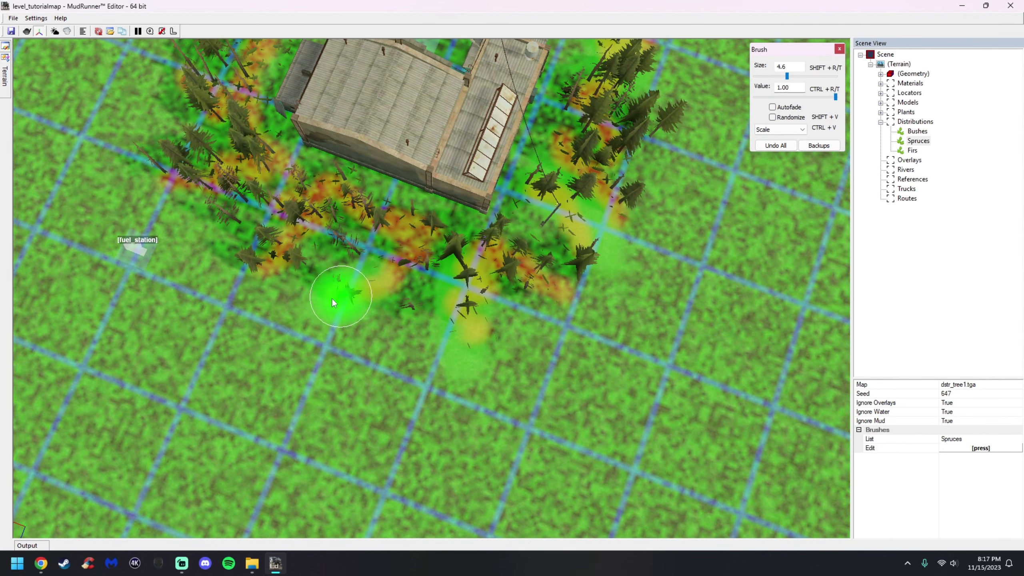
mouse_move(251, 194)
mouse_down()
mouse_move(231, 193)
mouse_move(224, 213)
mouse_up()
mouse_move(319, 117)
right_down()
mouse_move(371, 129)
mouse_move(259, 299)
right_up()
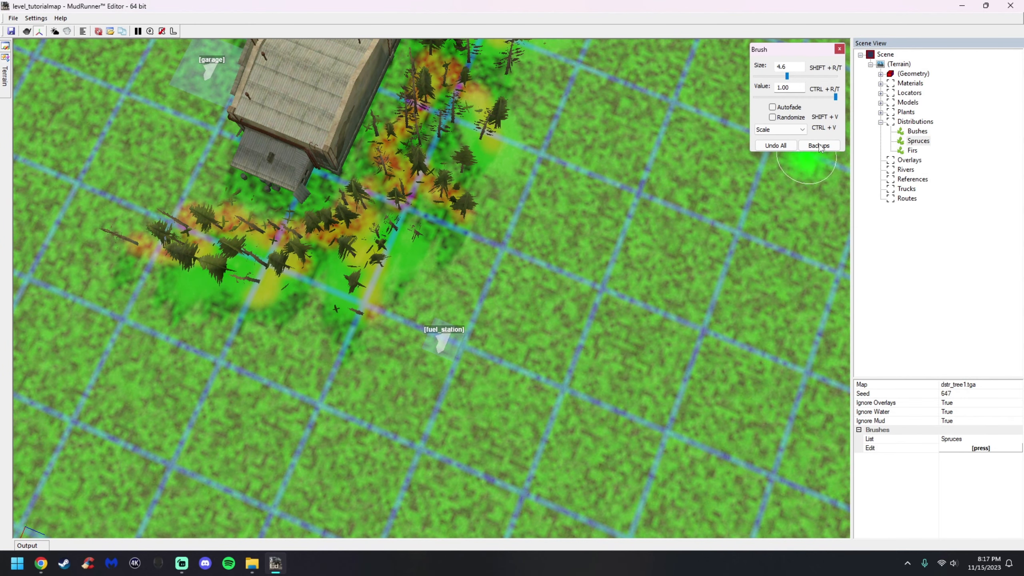
Set the brush value to 0.05 and paint smaller scale over some spruce patches
drag(793, 97, 753, 98)
right_drag(464, 227, 442, 221)
drag(347, 234, 362, 209)
mouse_move(270, 204)
right_down()
mouse_move(270, 180)
mouse_move(268, 238)
right_up()
drag(267, 260, 245, 311)
mouse_move(244, 311)
right_down()
mouse_move(230, 200)
mouse_move(386, 208)
right_up()
mouse_move(551, 139)
right_down()
mouse_move(454, 187)
mouse_move(529, 256)
mouse_move(409, 183)
mouse_move(539, 266)
right_up()
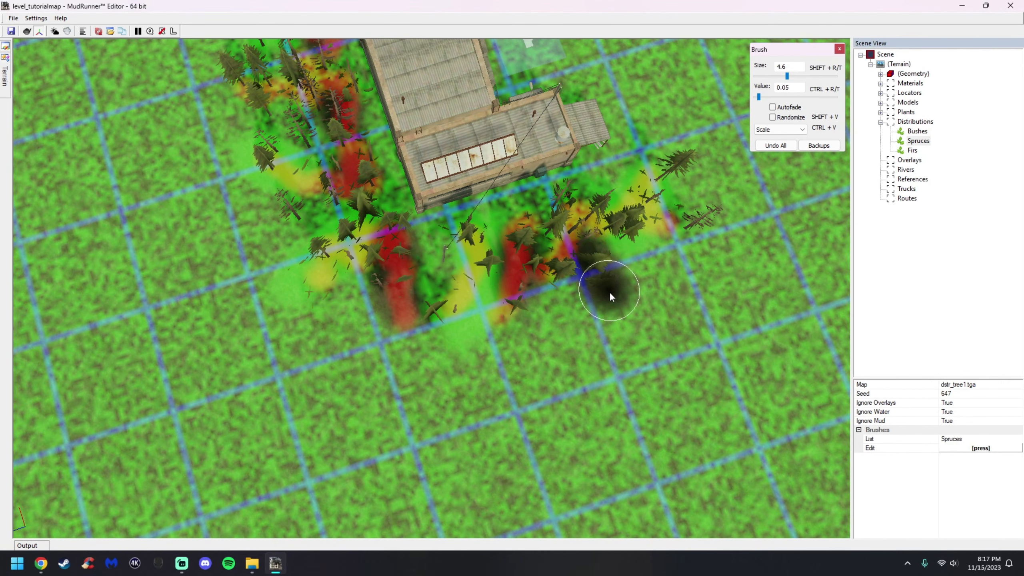
middle_drag(726, 173, 665, 195)
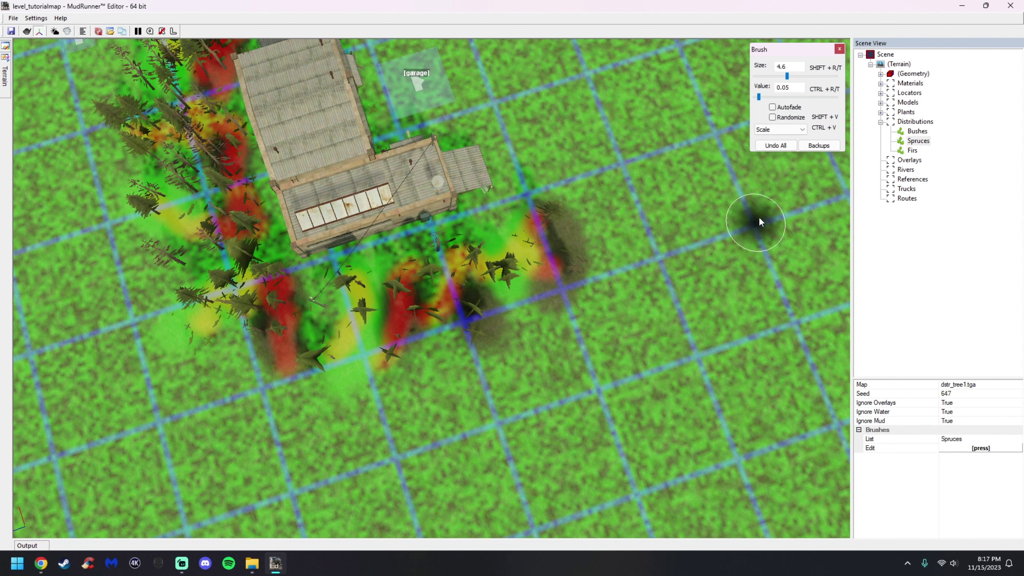
Select the Firs distribution, set the brush value to 1.00, and paint full scale over the fir patches around the building
click(912, 153)
click(911, 153)
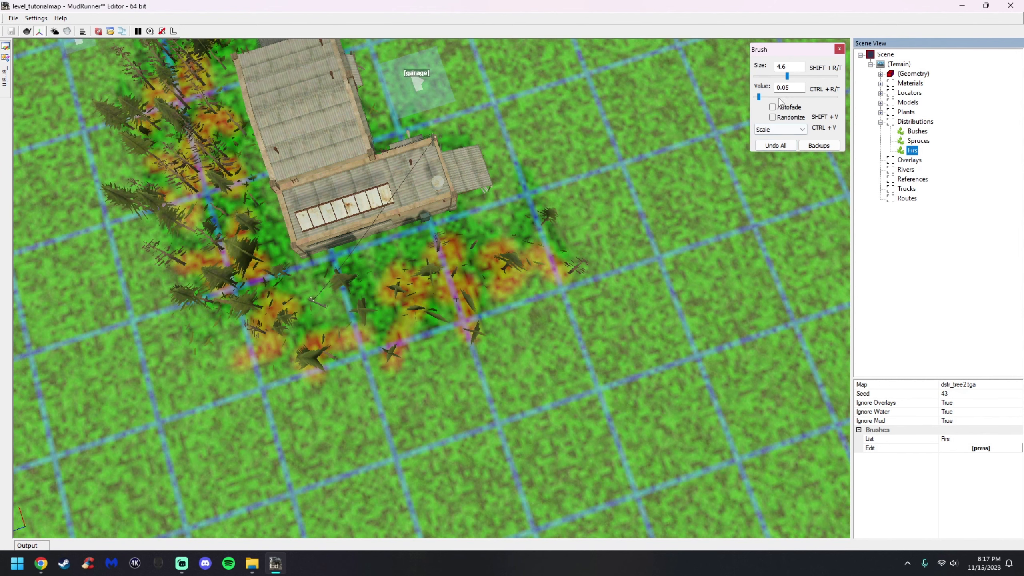
drag(759, 96, 836, 97)
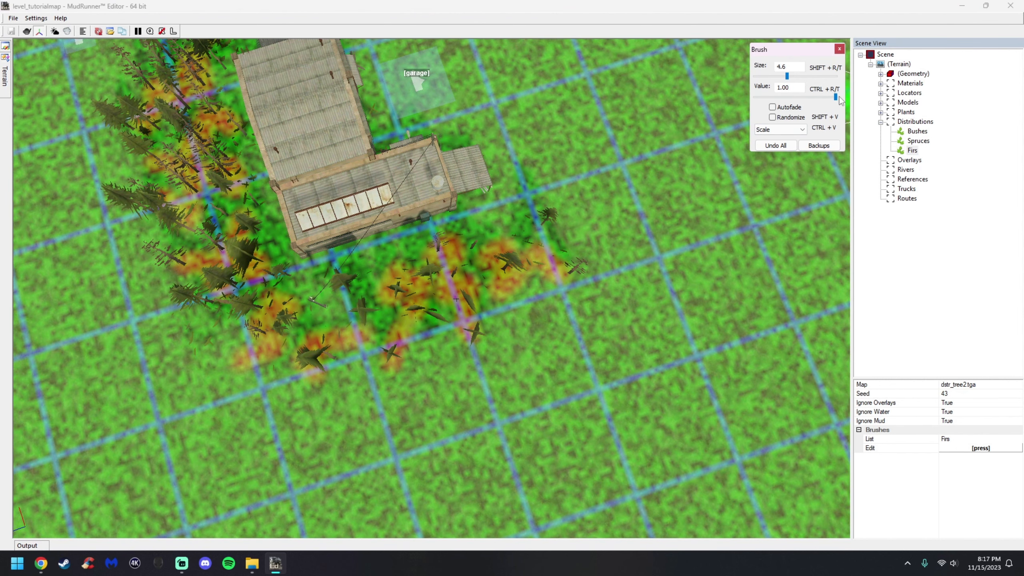
mouse_move(580, 265)
mouse_down()
mouse_move(545, 232)
mouse_move(495, 296)
mouse_up()
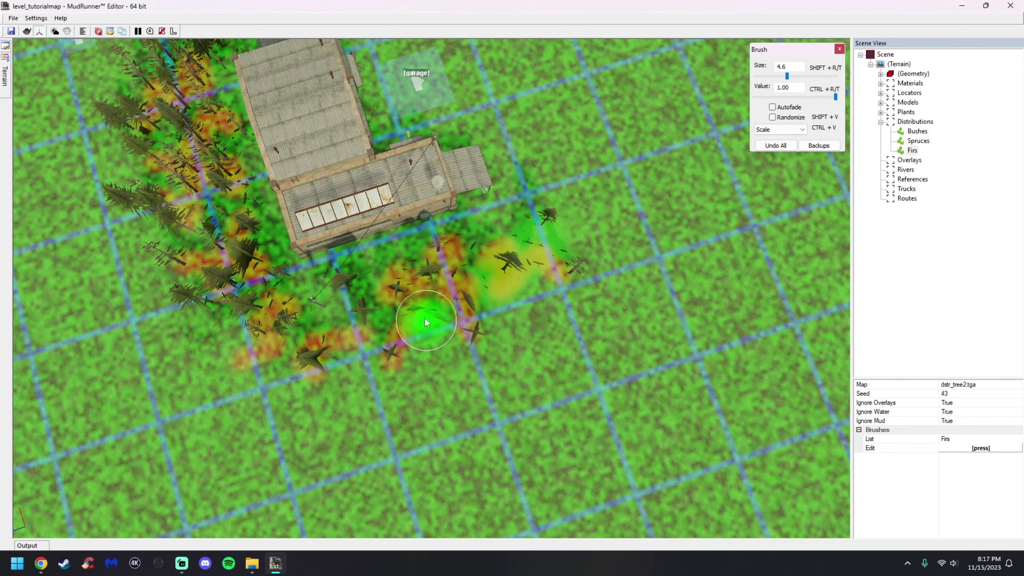
drag(425, 318, 313, 356)
middle_drag(308, 169, 352, 133)
drag(361, 326, 262, 262)
middle_drag(319, 138, 358, 145)
mouse_move(360, 349)
mouse_down()
mouse_move(256, 400)
mouse_move(183, 331)
mouse_move(117, 307)
mouse_up()
click(800, 130)
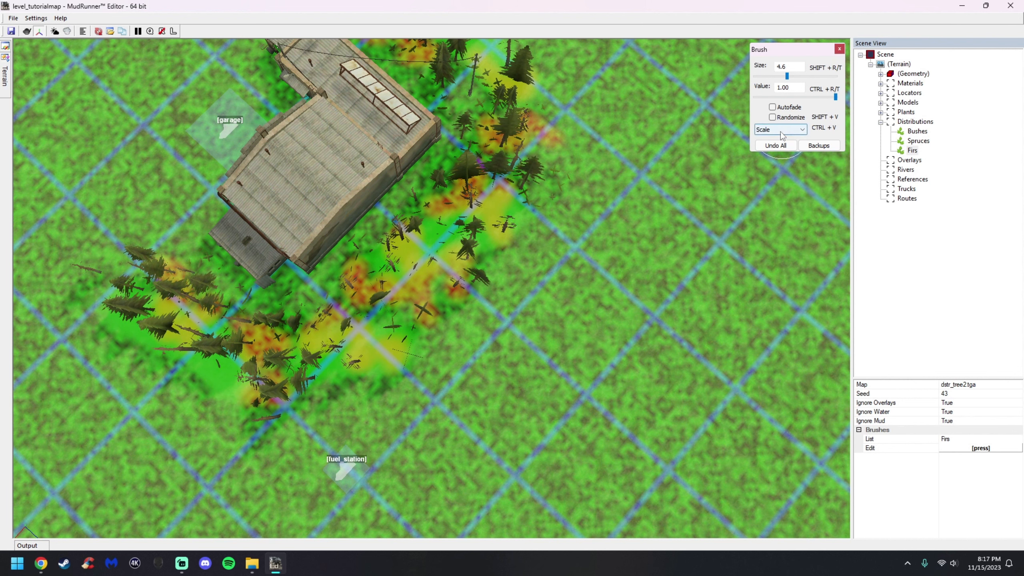
Set the brush value to 0.00 and paint zero scale over some fir patches near the building
drag(836, 97, 752, 98)
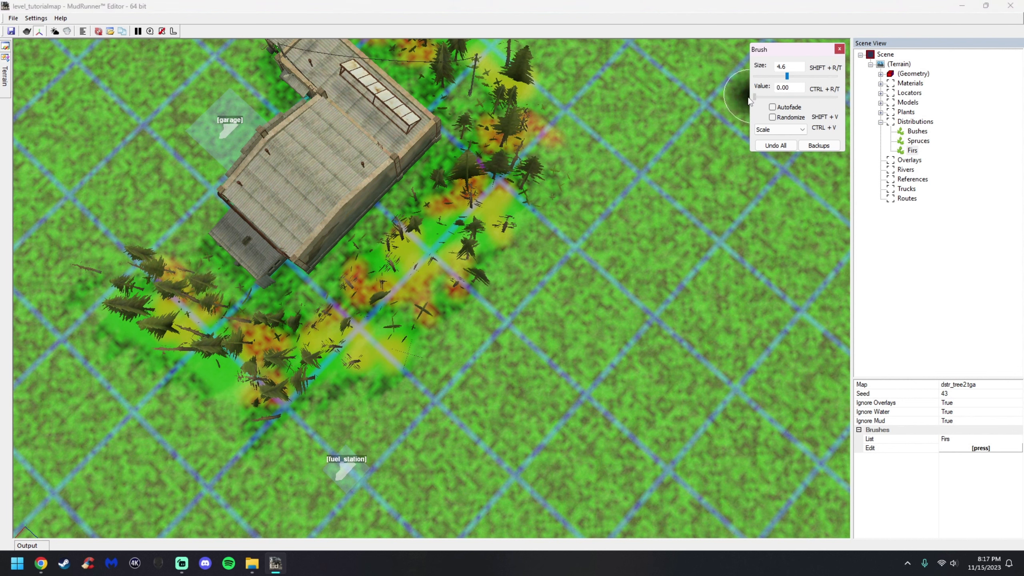
drag(491, 286, 408, 300)
drag(256, 340, 196, 288)
alt+middle_drag(263, 247, 341, 184)
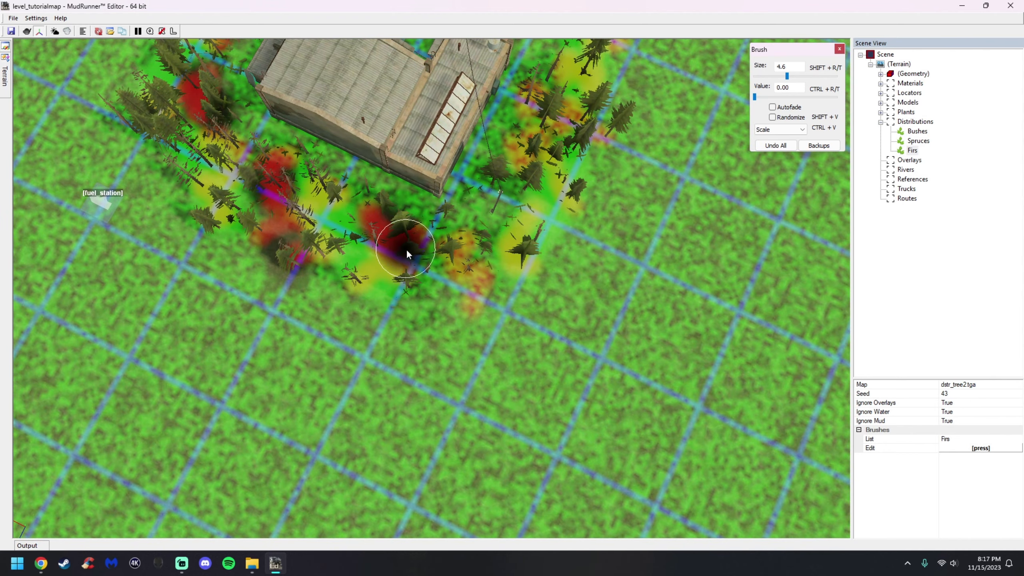
alt+middle_drag(502, 165, 465, 175)
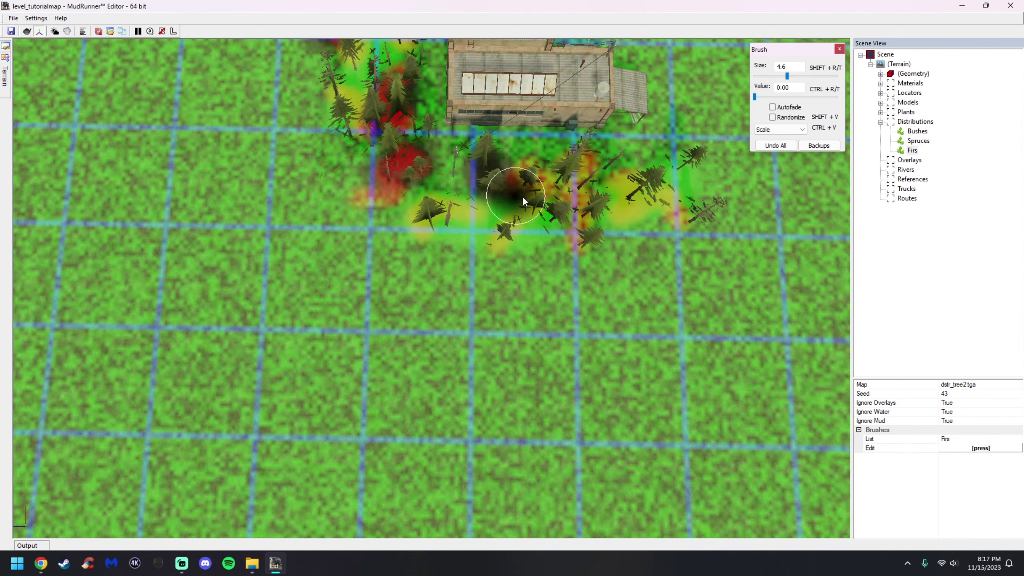
scroll(565, 200, up, 2)
mouse_move(655, 191)
mouse_down()
mouse_move(680, 279)
mouse_move(512, 294)
mouse_move(518, 254)
mouse_move(580, 234)
mouse_up()
mouse_move(581, 234)
alt+middle_down()
mouse_move(599, 287)
mouse_move(733, 256)
alt+middle_up()
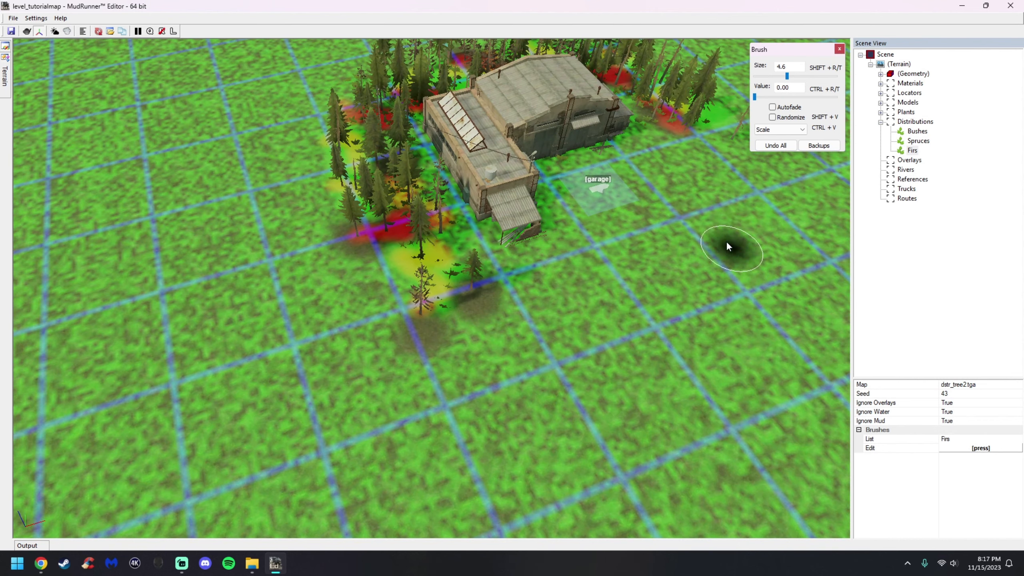
Exit the brush and rebuild the scene to show the scaled trees
key(Escape)
right_click(697, 256)
click(707, 261)
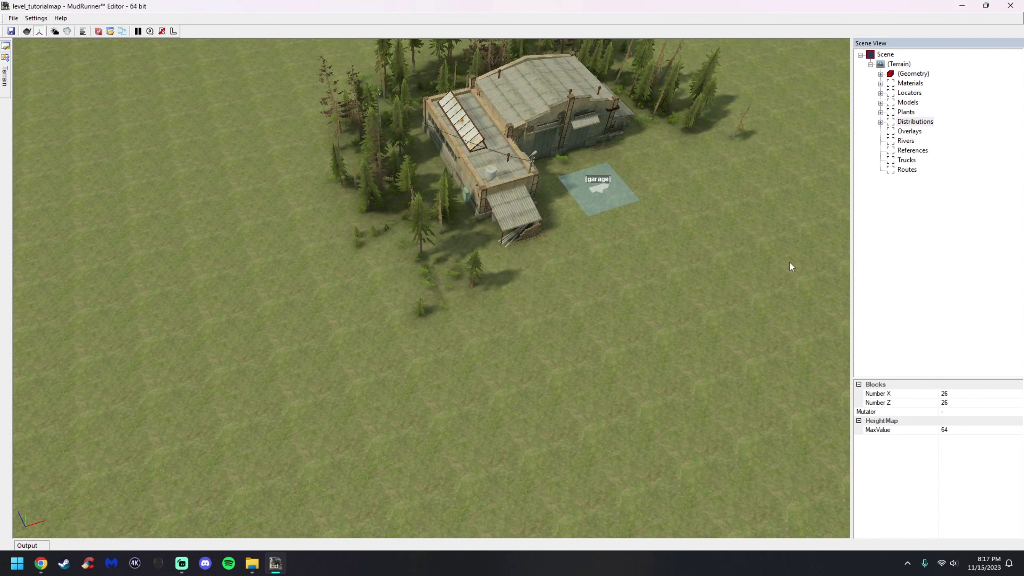
Orbit and zoom around the garage to inspect the resized trees
alt+middle_drag(688, 289, 611, 259)
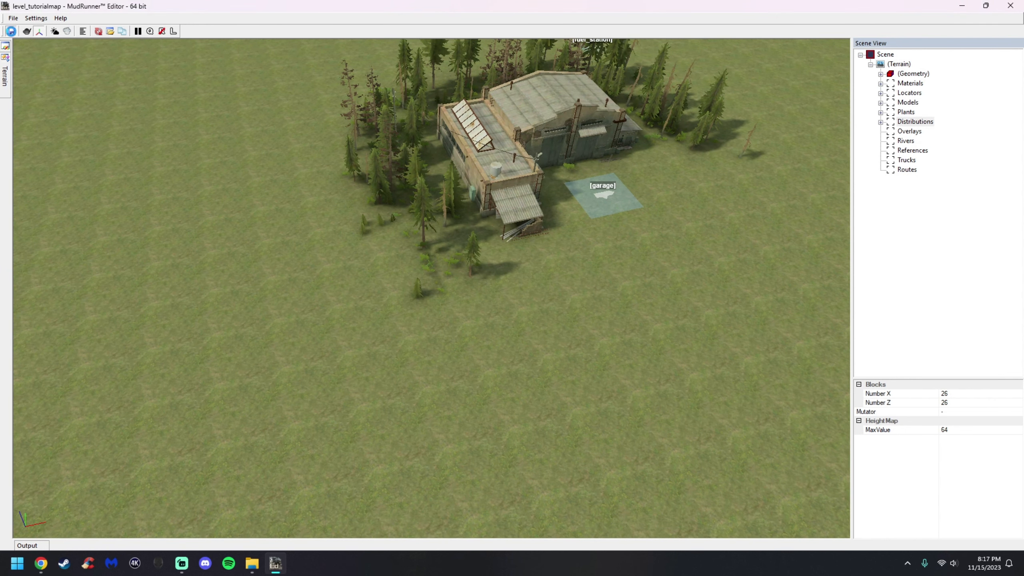
scroll(472, 207, up, 3)
alt+middle_drag(472, 207, 490, 302)
scroll(511, 288, up, 1)
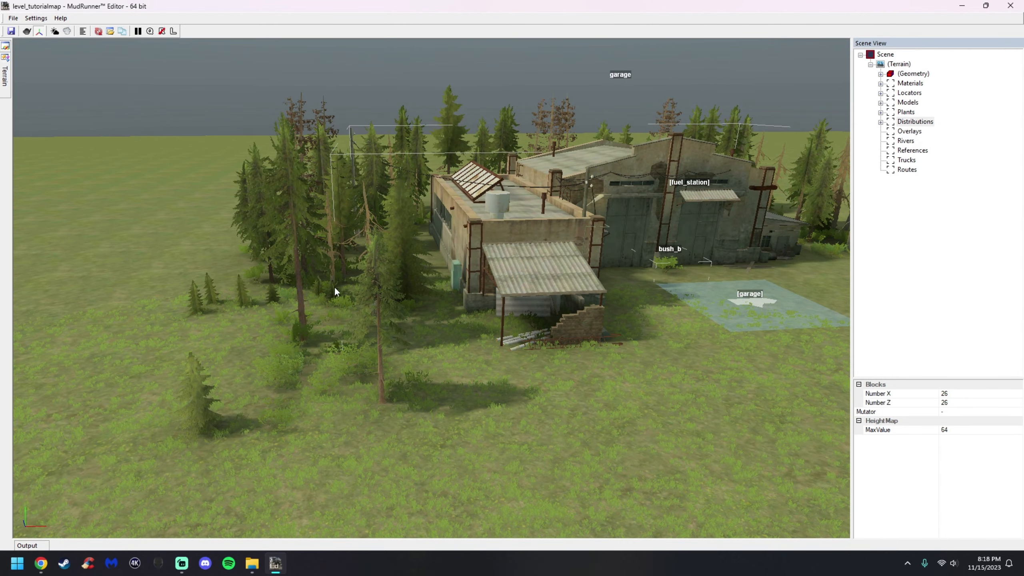
alt+middle_drag(404, 281, 239, 300)
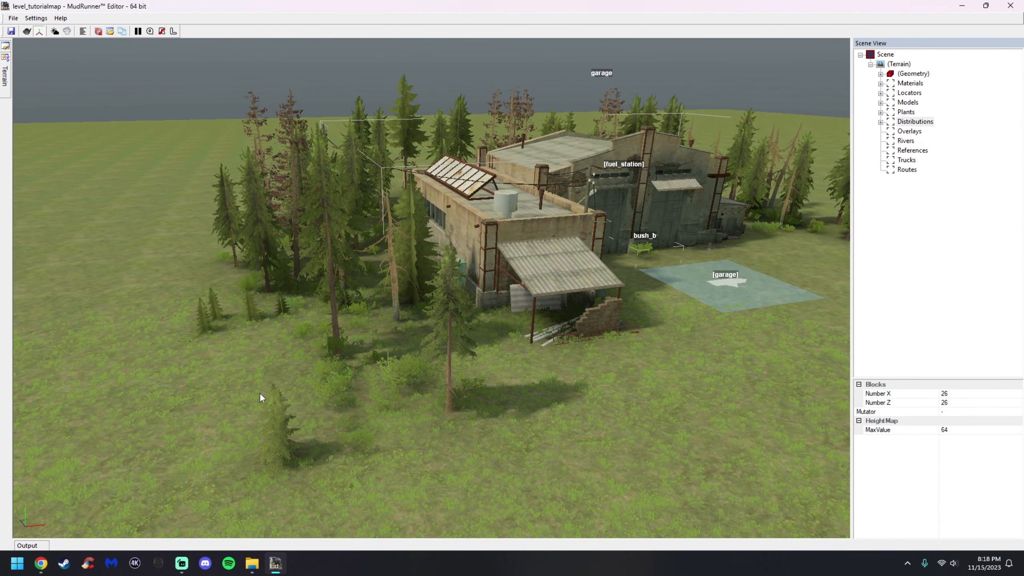
alt+middle_drag(433, 288, 502, 323)
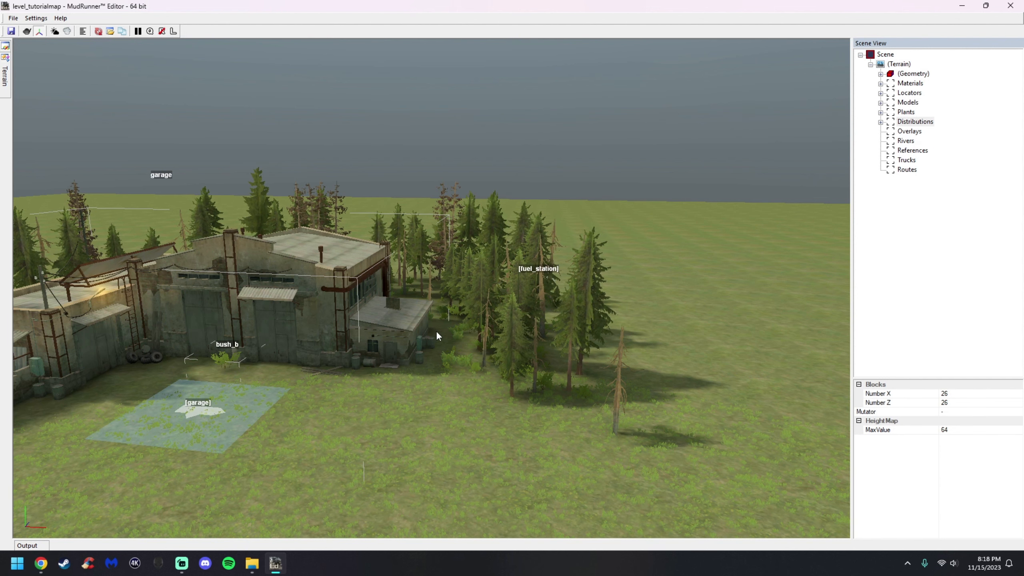
alt+middle_drag(464, 348, 423, 312)
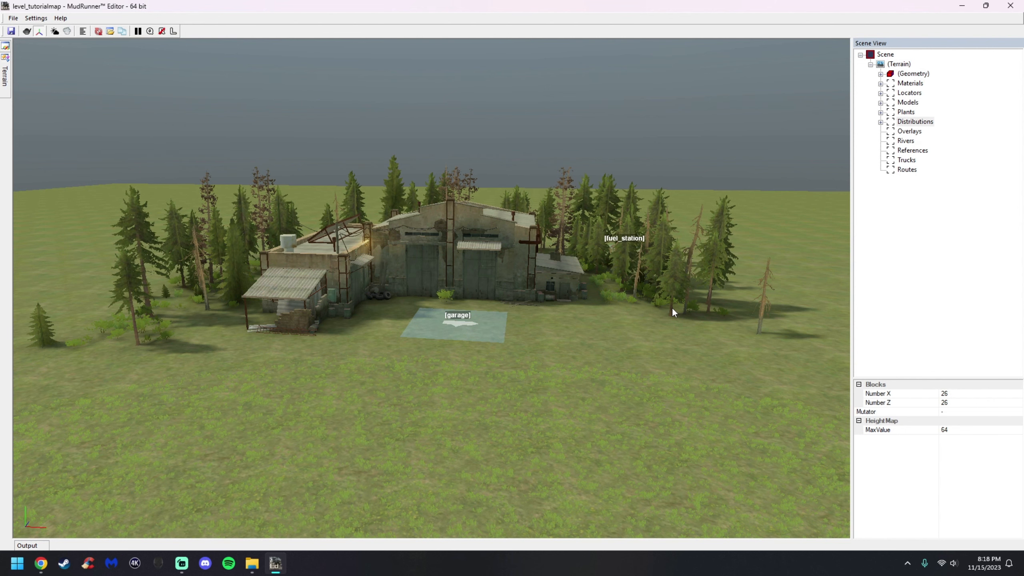
alt+middle_drag(524, 332, 528, 350)
Select the dirt_to_grass material, set the Dirt brush to size 2.2 and value 0.35, and paint dirt beside the building
click(880, 84)
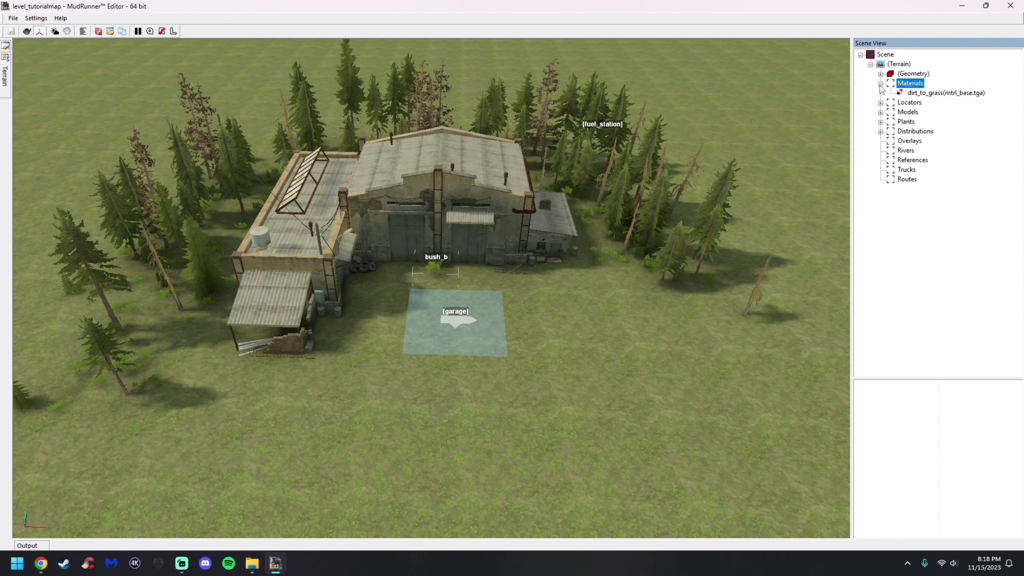
click(914, 94)
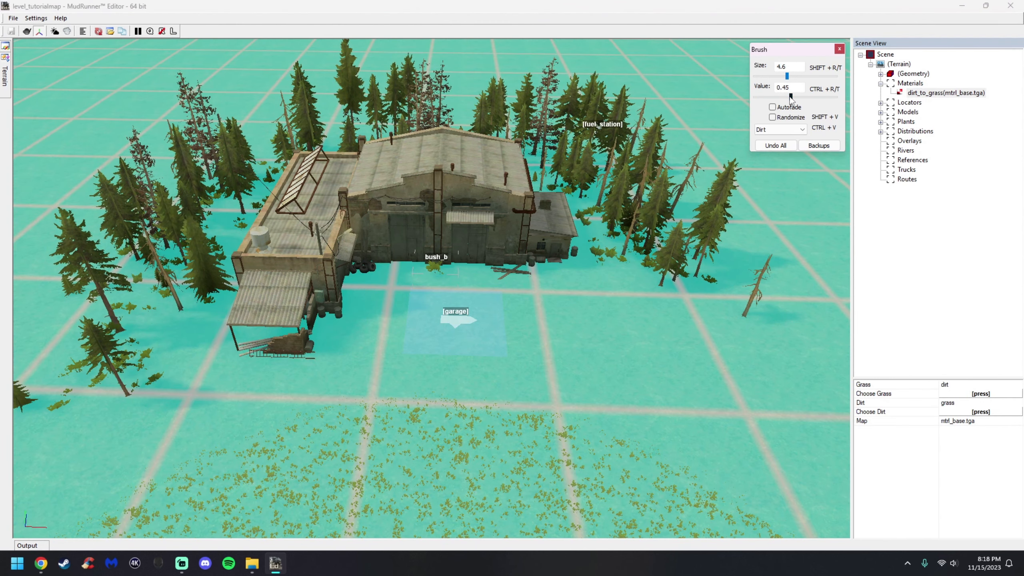
click(784, 97)
scroll(450, 294, up, 10)
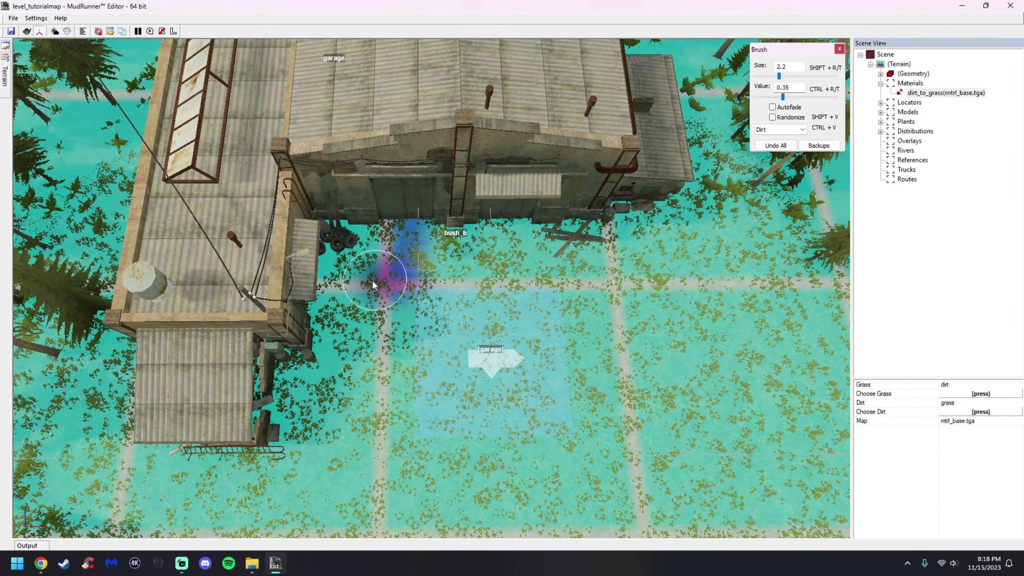
mouse_move(355, 337)
mouse_down()
mouse_move(328, 401)
mouse_move(339, 433)
mouse_up()
middle_drag(339, 432, 380, 357)
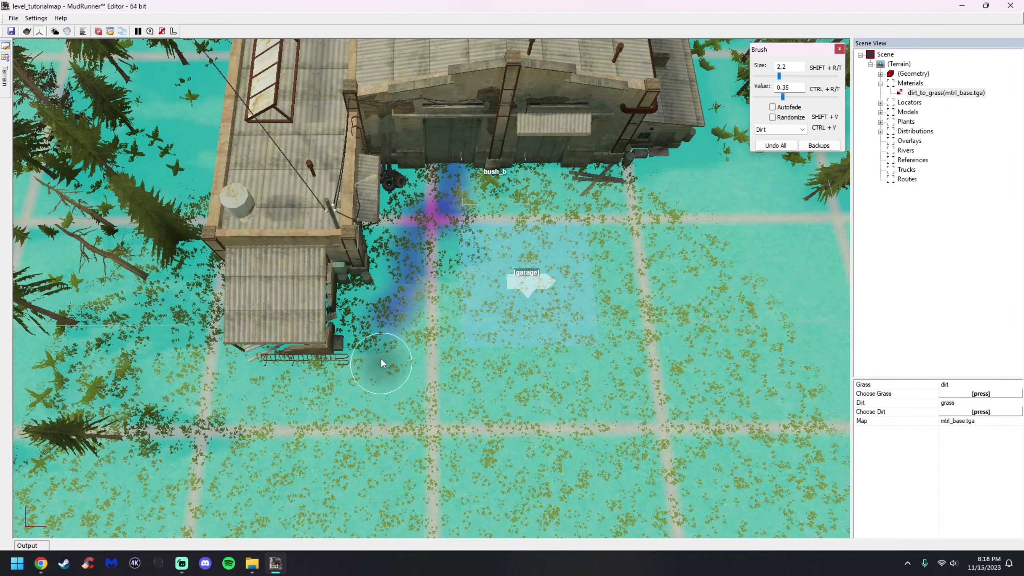
mouse_move(386, 354)
mouse_down()
mouse_move(340, 406)
mouse_move(230, 419)
mouse_up()
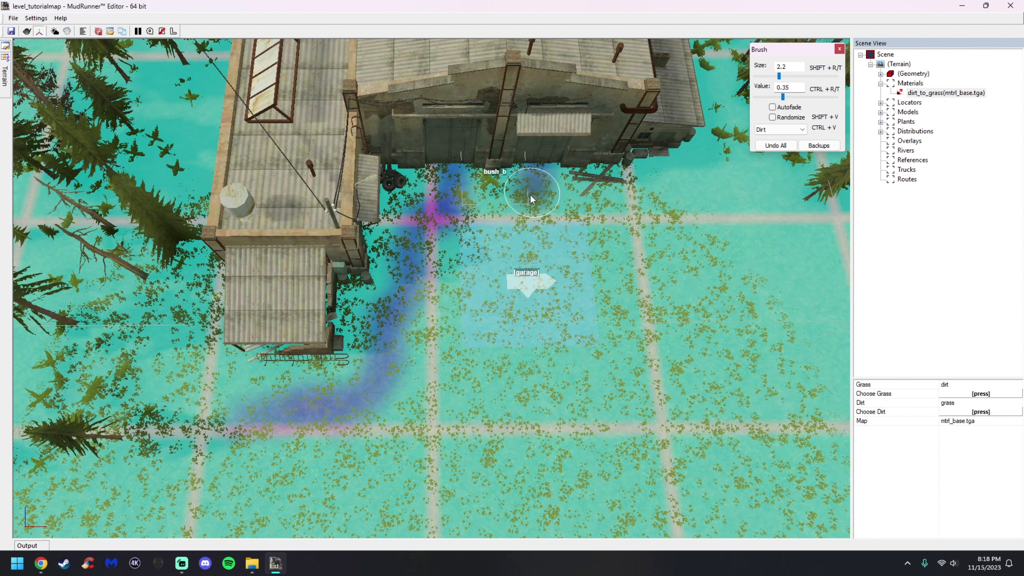
Paint more dirt across the garage pad and in front of the building
mouse_move(443, 237)
mouse_down()
mouse_move(422, 309)
mouse_move(461, 392)
mouse_move(481, 251)
mouse_move(483, 337)
mouse_move(504, 411)
mouse_up()
mouse_move(592, 225)
mouse_down()
mouse_move(573, 315)
mouse_move(595, 434)
mouse_move(393, 401)
mouse_move(444, 440)
mouse_move(551, 421)
mouse_up()
middle_drag(742, 140, 588, 212)
scroll(530, 235, up, 2)
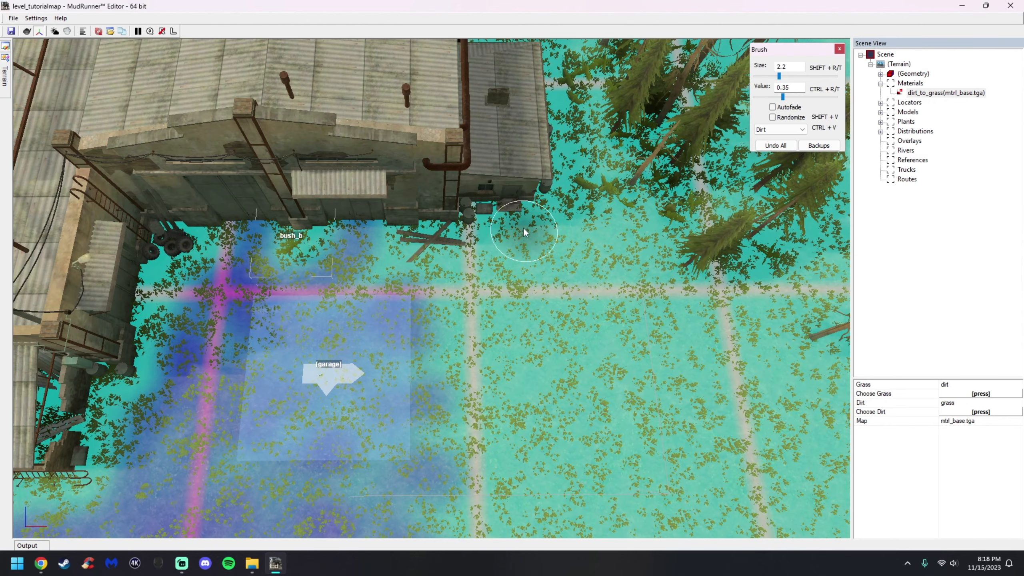
mouse_move(489, 264)
mouse_down()
mouse_move(383, 291)
mouse_move(433, 300)
mouse_move(504, 369)
mouse_move(493, 461)
mouse_up()
scroll(493, 461, down, 3)
middle_drag(492, 461, 443, 382)
drag(443, 382, 412, 426)
mouse_move(469, 320)
mouse_down()
mouse_move(571, 320)
mouse_move(487, 328)
mouse_up()
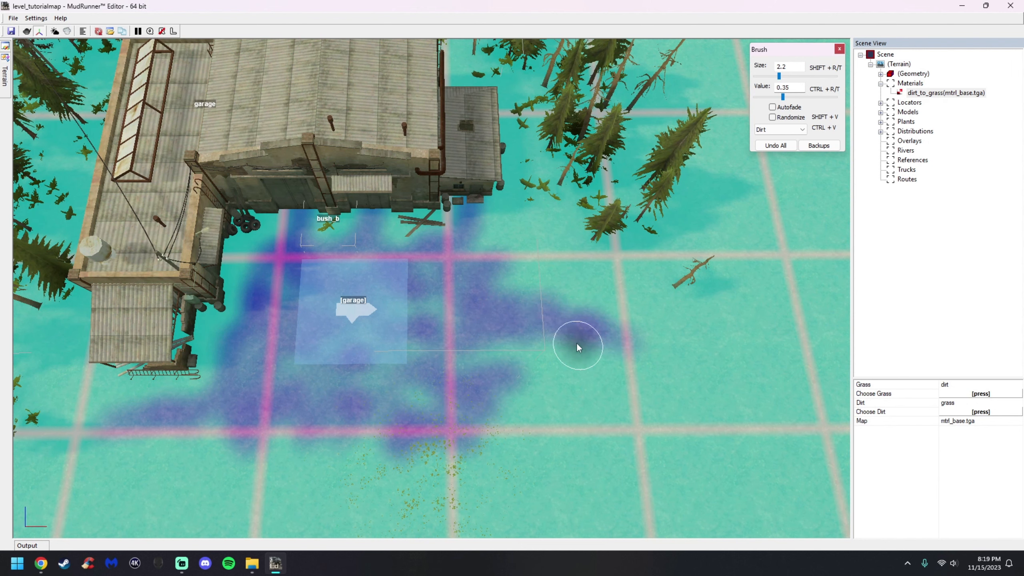
Exit the brush and rebuild the terrain to view the painted dirt area
key(Escape)
alt+middle_drag(542, 388, 535, 346)
right_click(535, 347)
click(569, 355)
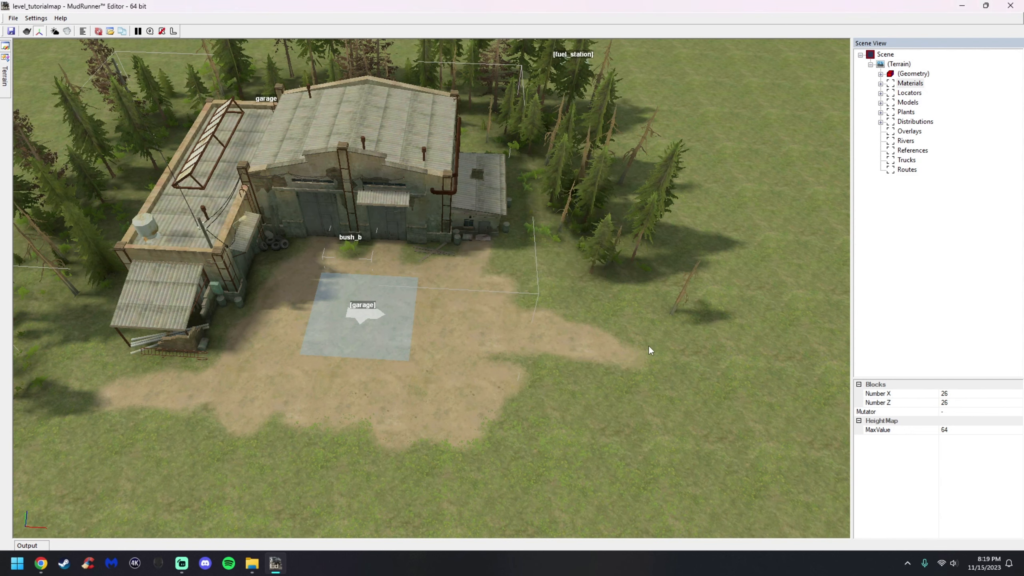
scroll(426, 291, up, 1)
alt+middle_drag(425, 292, 429, 293)
scroll(425, 354, up, 2)
alt+middle_drag(419, 346, 415, 338)
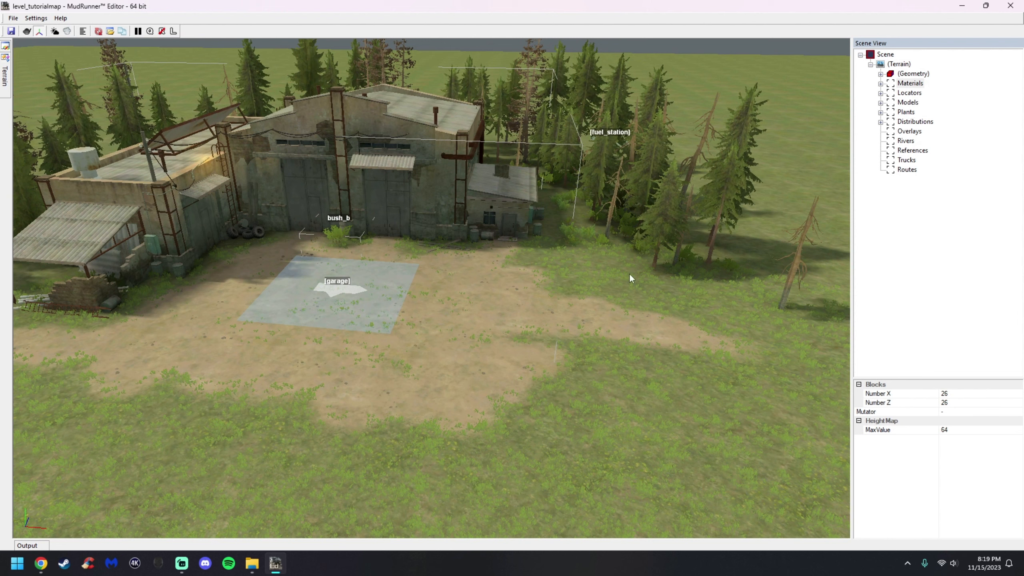
Select the Overlays node and start adding a new overlay on the dirt area
click(907, 133)
scroll(513, 348, down, 3)
scroll(513, 349, up, 2)
mouse_move(514, 349)
alt+middle_down()
mouse_move(504, 354)
mouse_move(515, 356)
alt+middle_up()
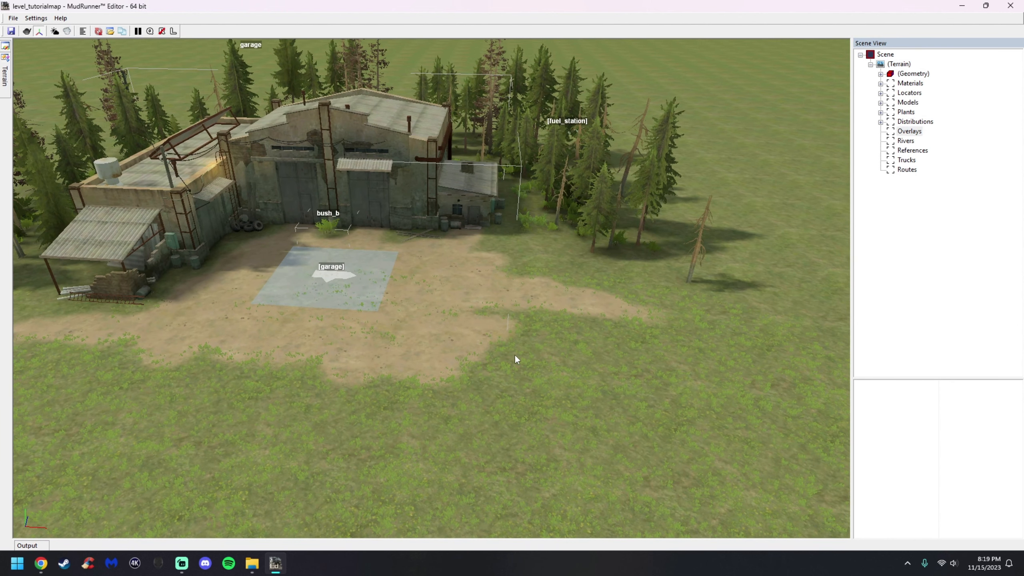
right_click(526, 349)
right_click(535, 310)
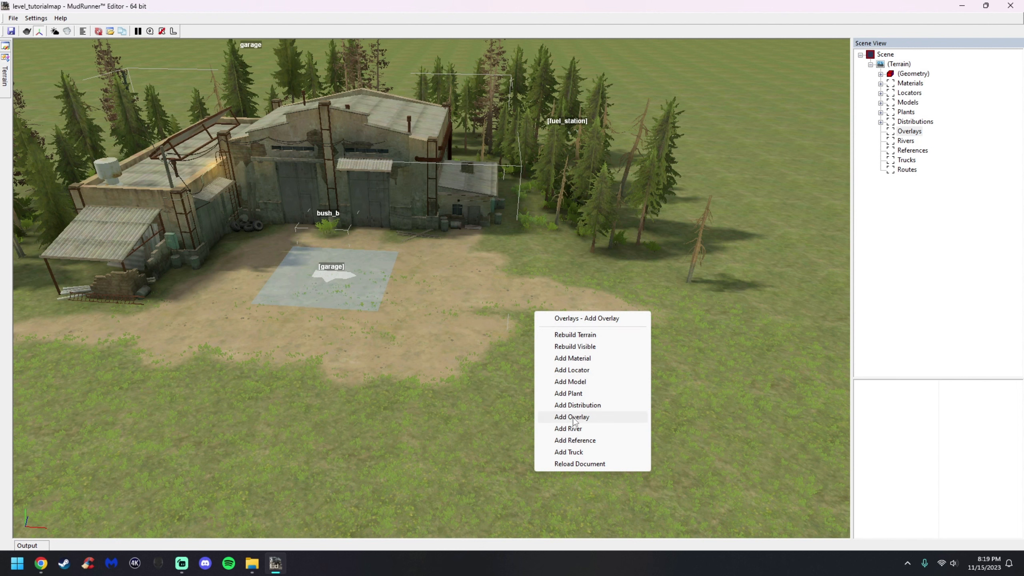
click(573, 417)
Choose the grass_road asset for the new overlay
drag(661, 196, 661, 234)
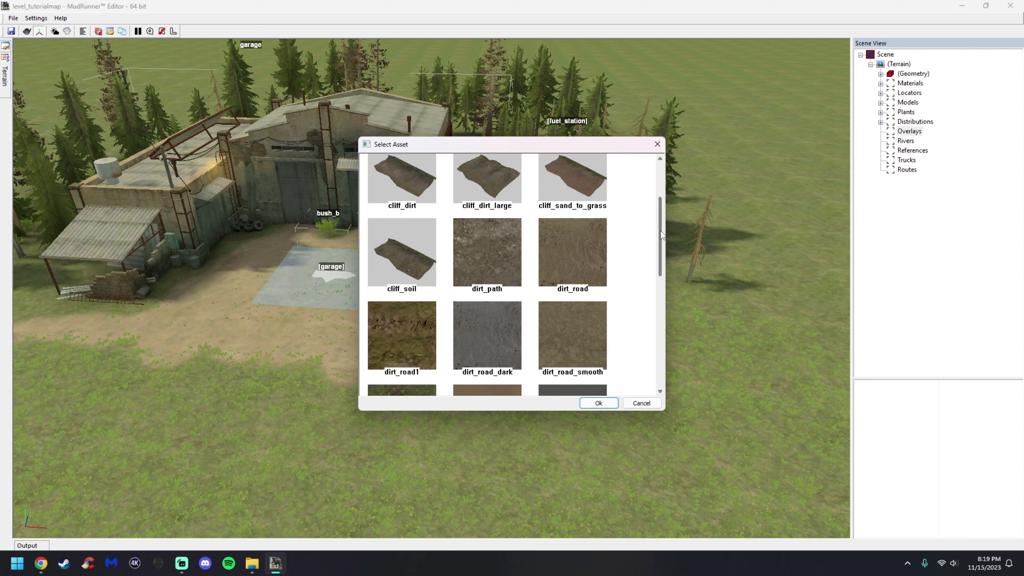
drag(661, 236, 660, 295)
click(408, 329)
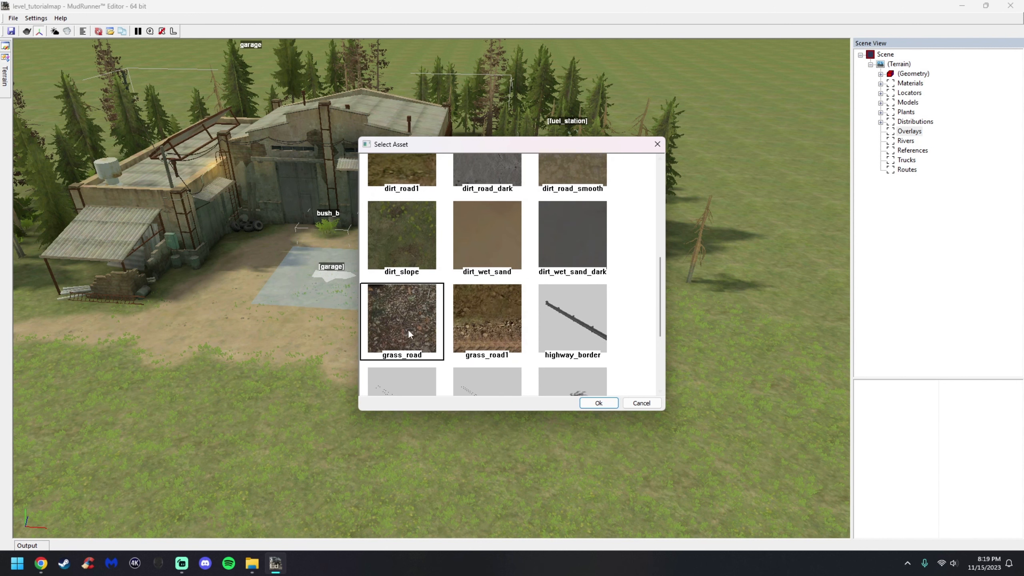
scroll(576, 305, up, 3)
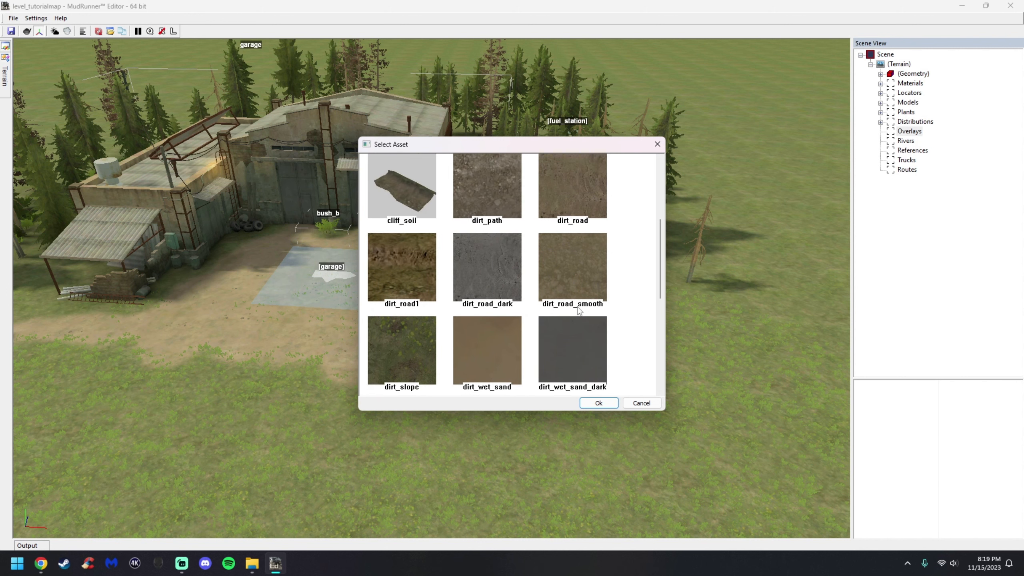
scroll(577, 306, up, 1)
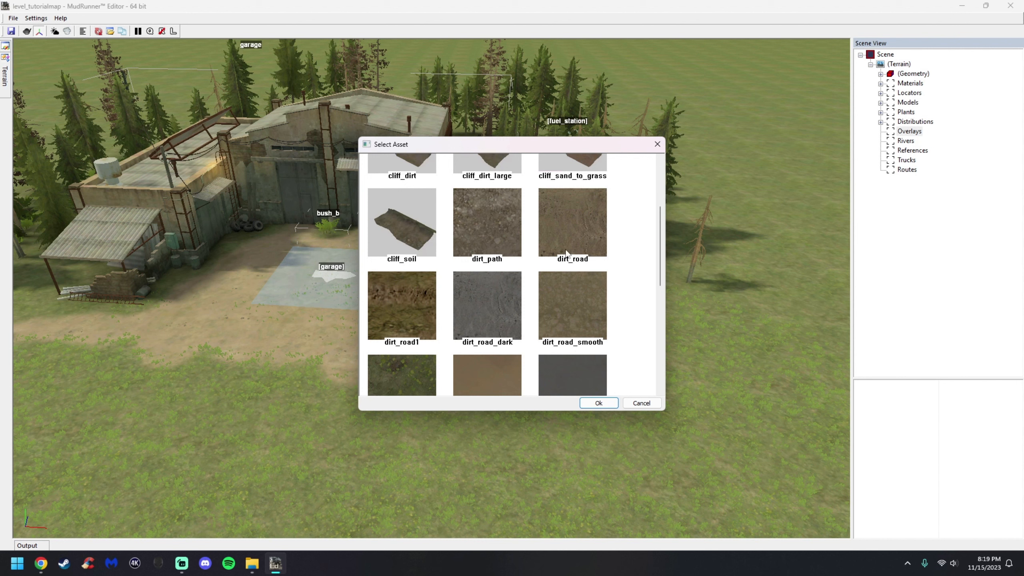
scroll(570, 239, down, 4)
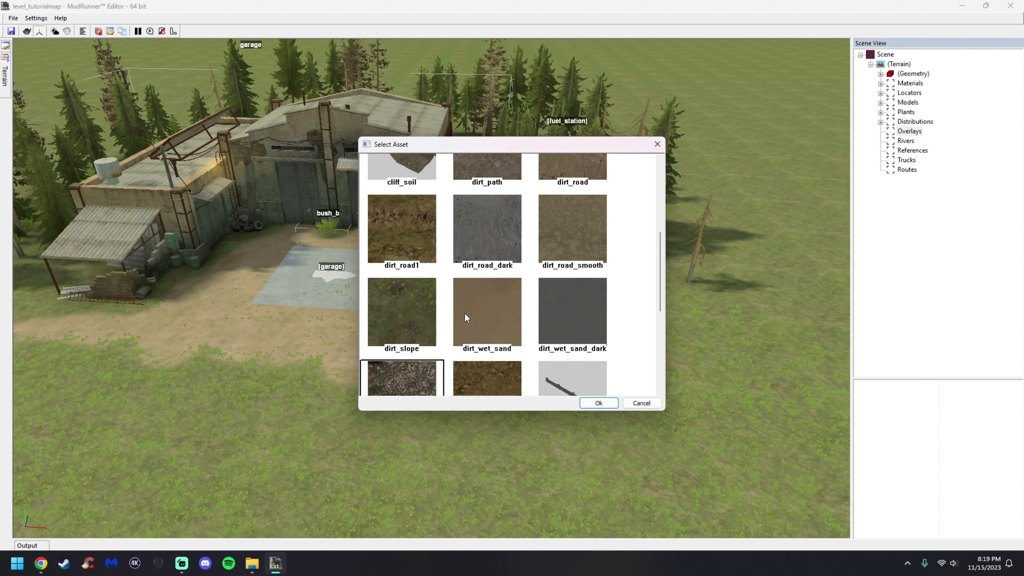
click(598, 403)
Place the grass_road overlay's first two points east of the garage pad
middle_drag(495, 334, 484, 364)
scroll(484, 365, down, 3)
scroll(347, 274, up, 1)
click(346, 275)
drag(377, 281, 581, 278)
click(538, 252)
click(496, 266)
drag(505, 263, 525, 254)
click(579, 278)
drag(582, 273, 573, 263)
scroll(600, 308, up, 2)
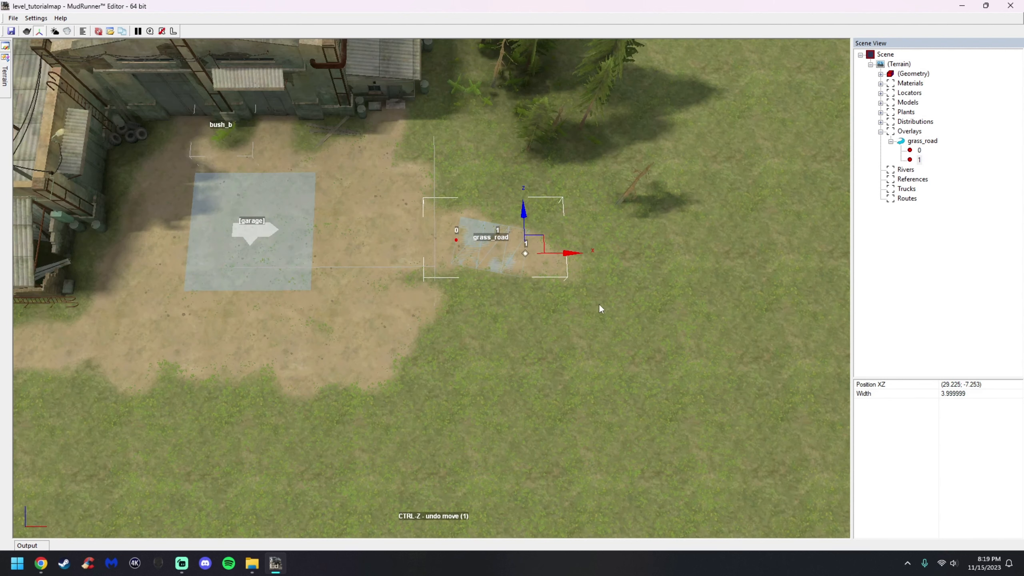
scroll(599, 305, up, 1)
middle_drag(558, 284, 558, 280)
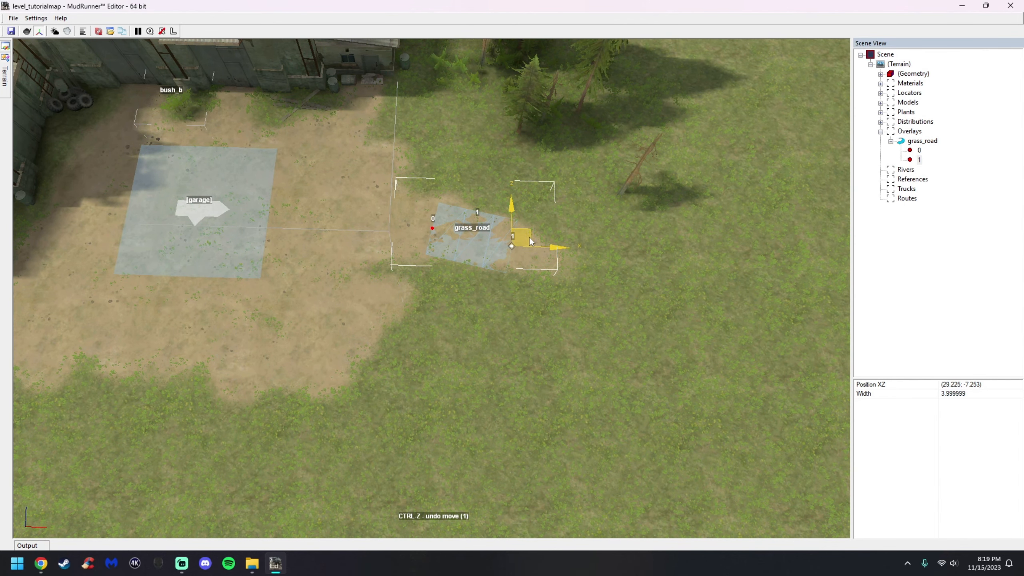
Add points after the last one and drag them to extend the grass_road eastward
right_click(526, 237)
click(563, 254)
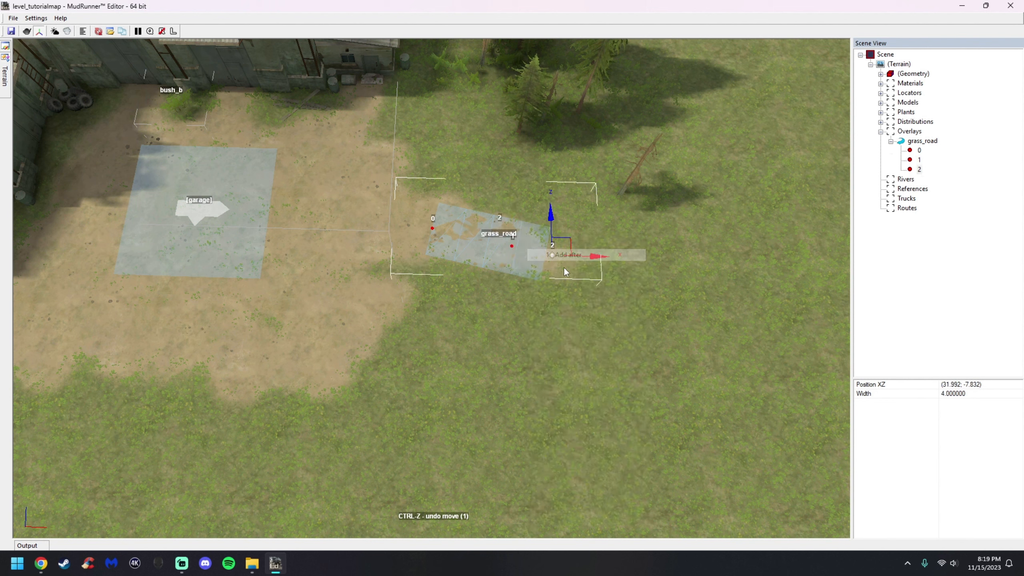
drag(567, 258, 634, 271)
right_click(573, 248)
click(600, 269)
right_click(634, 274)
click(662, 290)
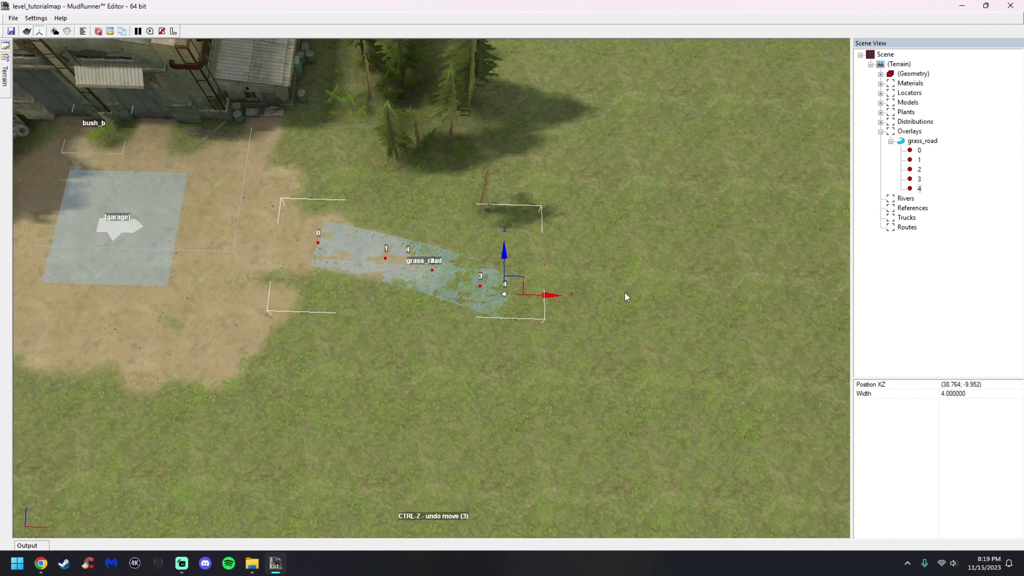
Add two more points and shape the grass_road into a gentle curve
drag(514, 293, 534, 285)
right_click(541, 264)
click(573, 282)
drag(572, 284, 637, 245)
right_click(592, 259)
click(609, 280)
scroll(706, 274, down, 2)
middle_drag(705, 275, 552, 307)
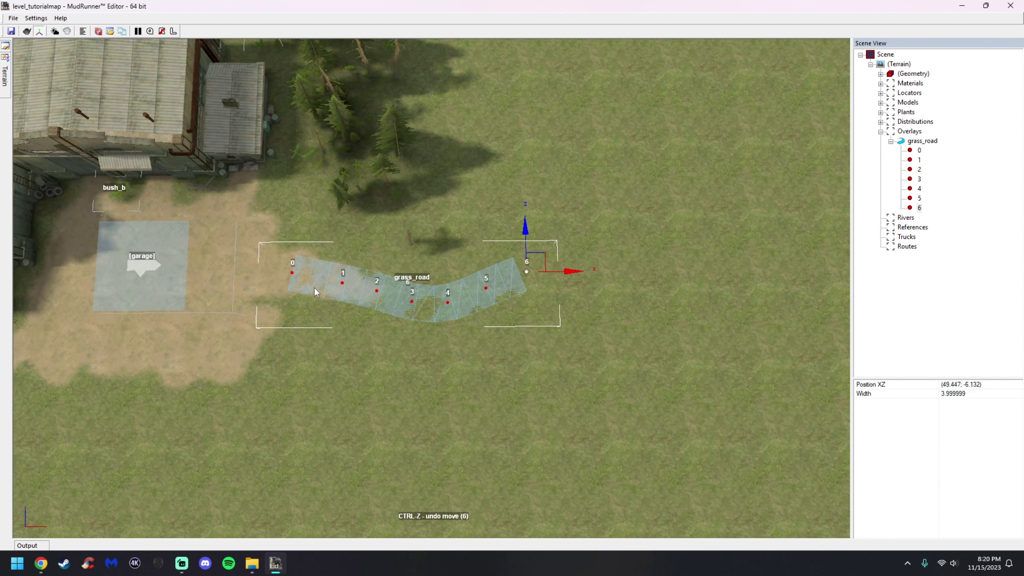
Add several more points after the grass_road's last point, extending the overlay further east
scroll(513, 291, down, 6)
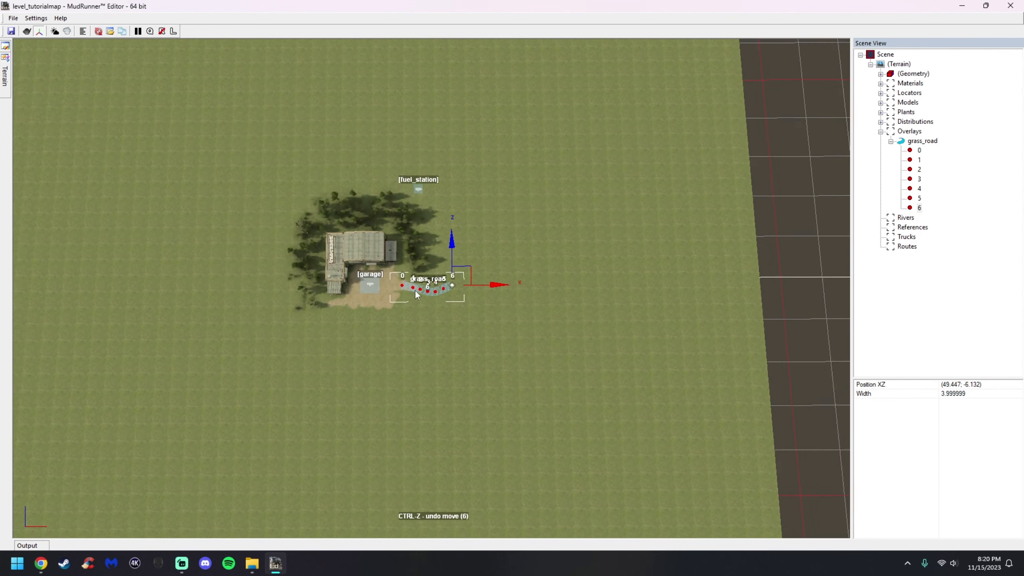
scroll(424, 298, down, 2)
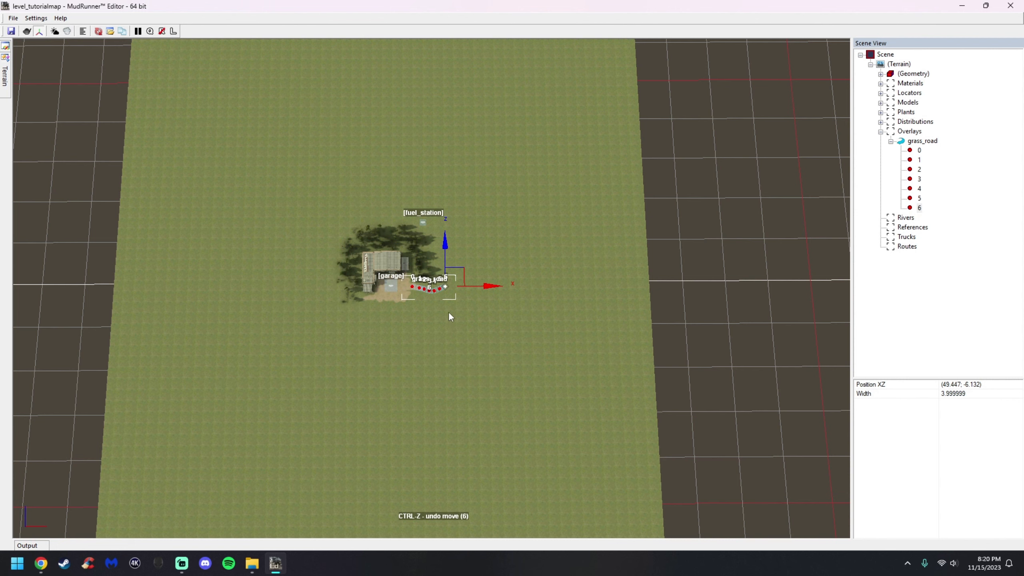
scroll(448, 311, up, 8)
scroll(435, 275, up, 1)
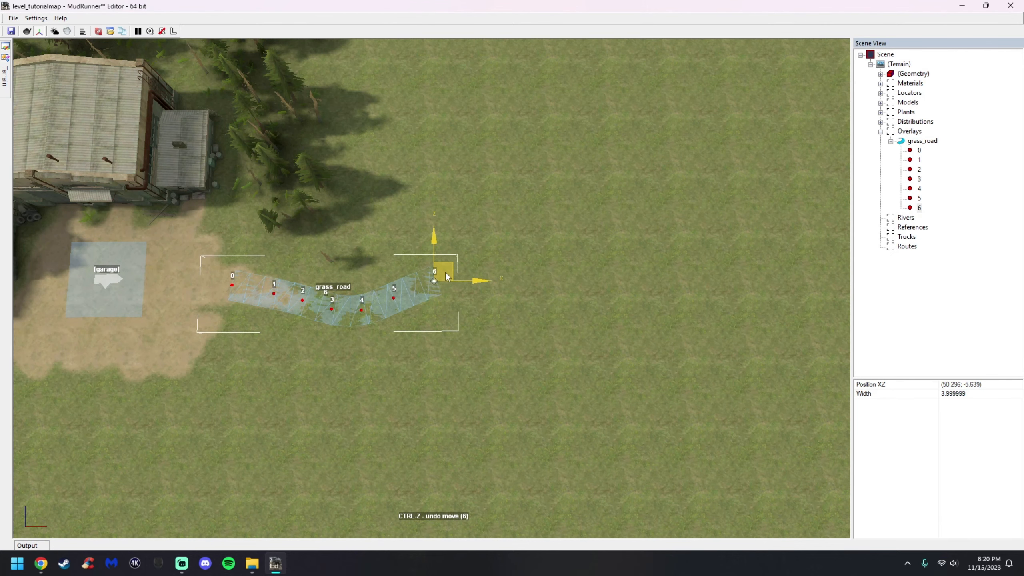
right_click(447, 266)
click(462, 281)
drag(464, 262, 644, 205)
right_click(485, 238)
click(504, 247)
right_click(507, 212)
click(525, 222)
right_click(545, 200)
click(562, 210)
right_click(579, 194)
click(598, 204)
right_click(617, 194)
click(634, 203)
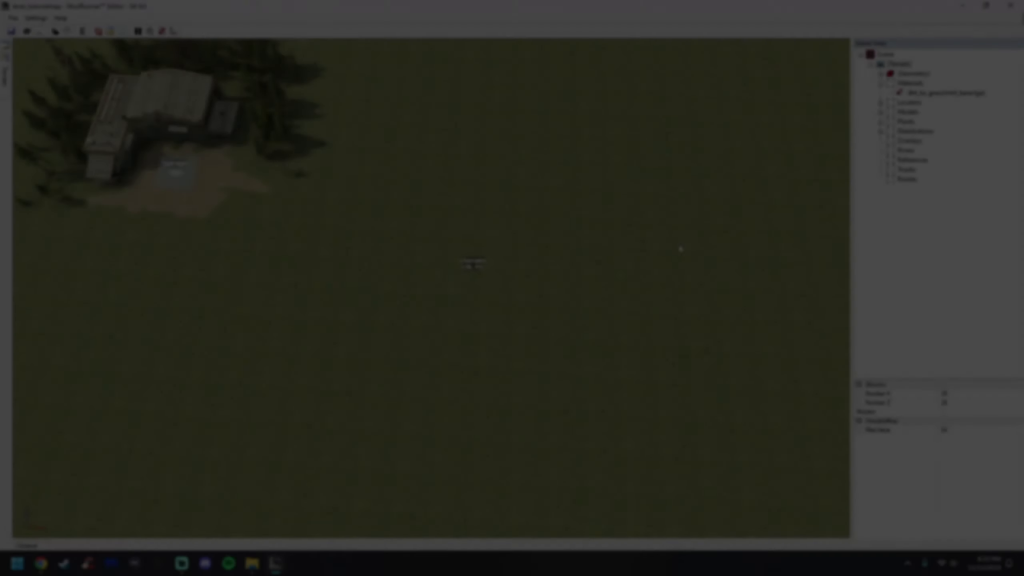
middle_drag(679, 247, 424, 269)
scroll(423, 268, down, 2)
scroll(253, 254, up, 5)
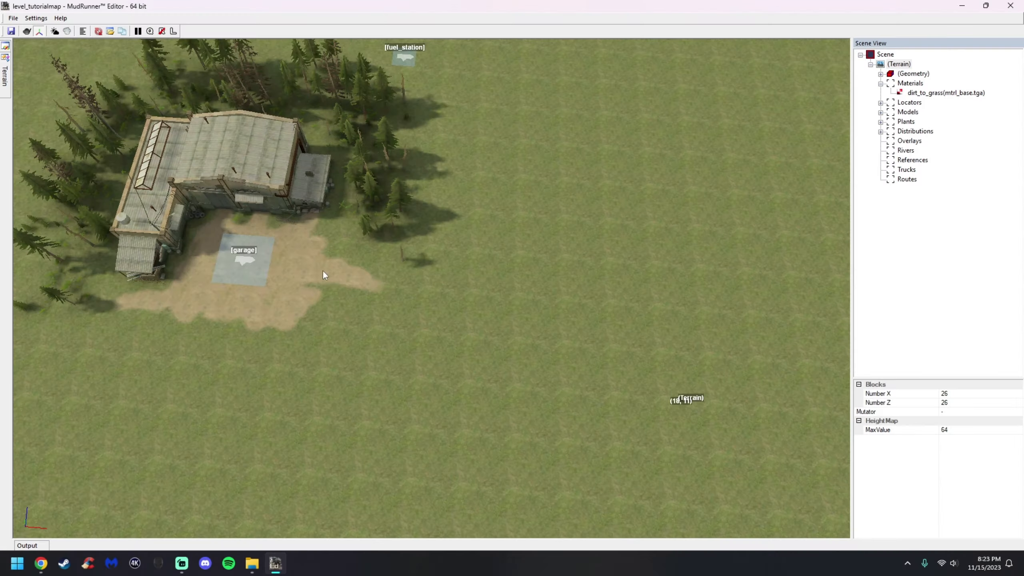
click(906, 150)
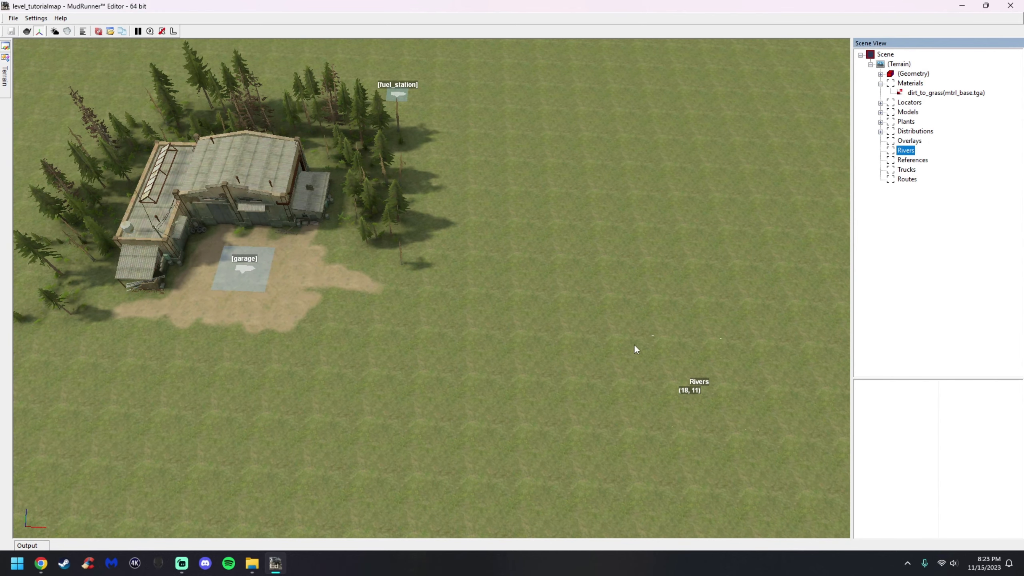
scroll(386, 332, down, 2)
scroll(648, 343, down, 3)
scroll(331, 324, up, 5)
middle_drag(420, 326, 422, 330)
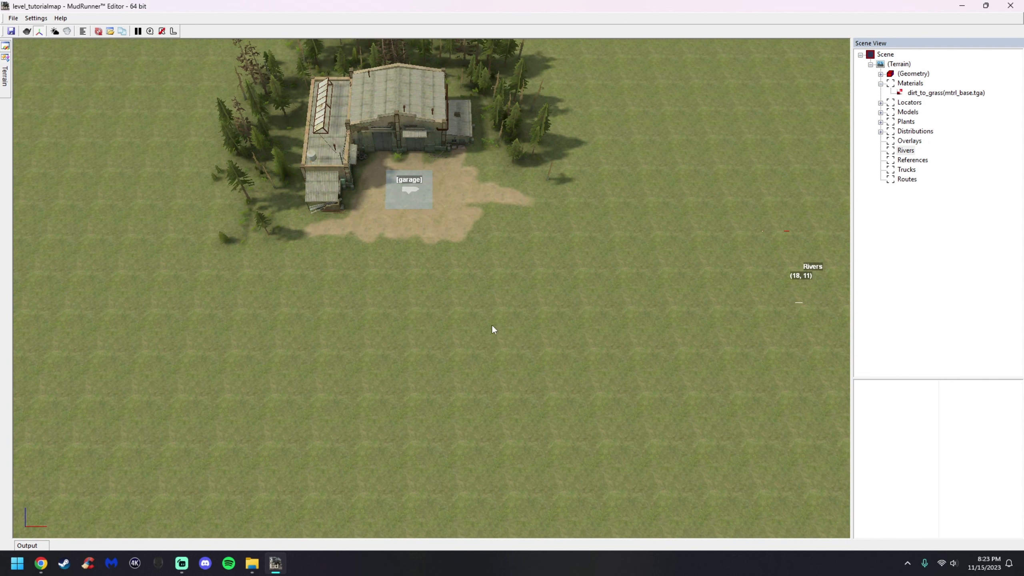
Try painting terrain height on the grass south of the garage, then undo all brush edits
click(912, 74)
click(781, 96)
click(787, 78)
scroll(365, 331, up, 2)
mouse_move(427, 311)
mouse_down()
mouse_move(368, 316)
mouse_move(278, 354)
mouse_move(419, 451)
mouse_move(665, 450)
mouse_move(740, 313)
mouse_move(649, 260)
mouse_move(467, 301)
mouse_move(412, 381)
mouse_move(722, 292)
mouse_move(492, 414)
mouse_move(487, 398)
mouse_move(530, 384)
mouse_up()
middle_drag(529, 379, 533, 355)
mouse_move(682, 345)
middle_down()
mouse_move(599, 342)
mouse_move(613, 331)
mouse_move(606, 359)
mouse_move(635, 338)
middle_up()
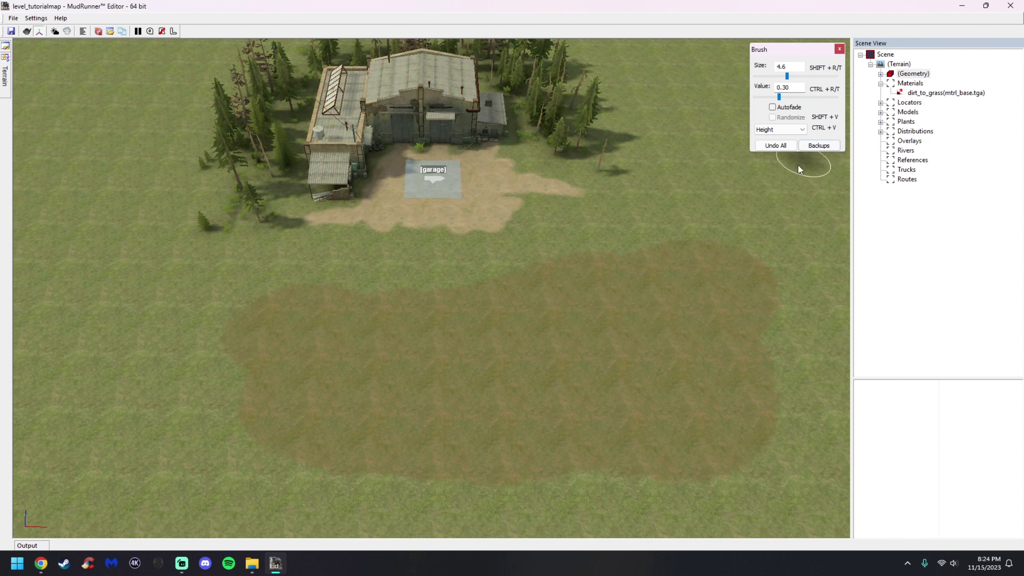
click(775, 145)
Paint a large oval dirt patch south of the garage with the dirt_to_grass material at brush size 3.5
click(919, 94)
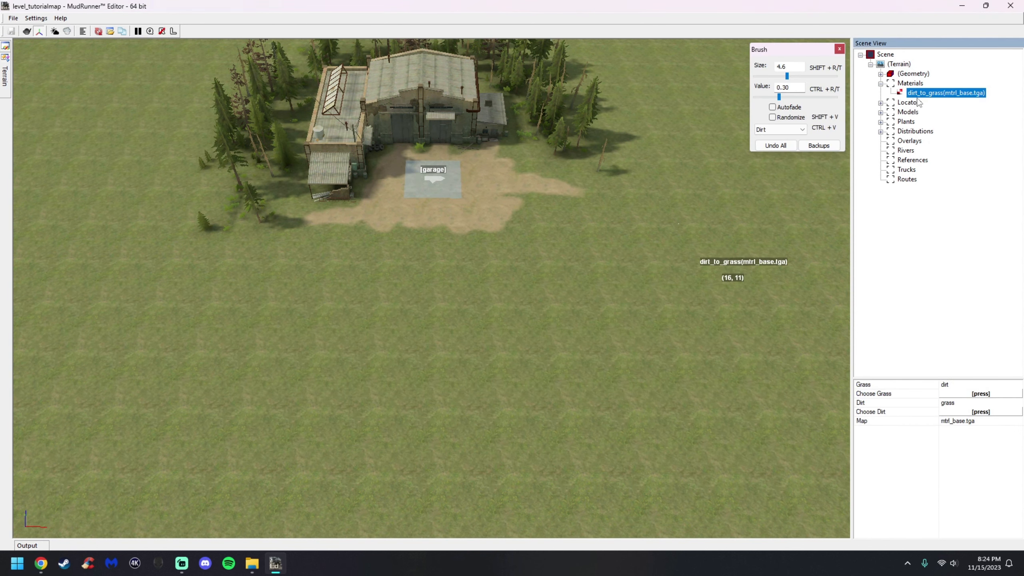
click(881, 74)
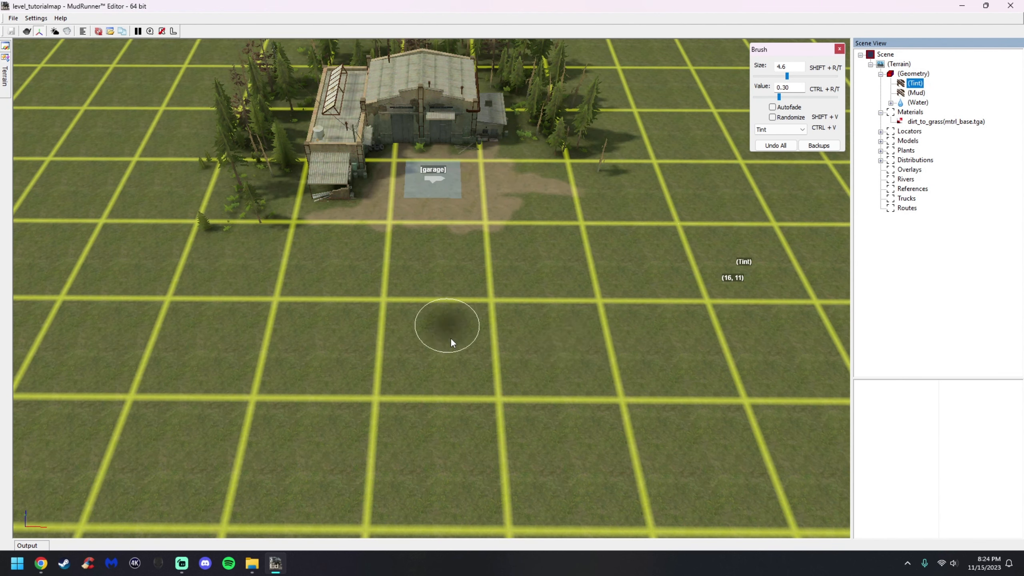
click(909, 123)
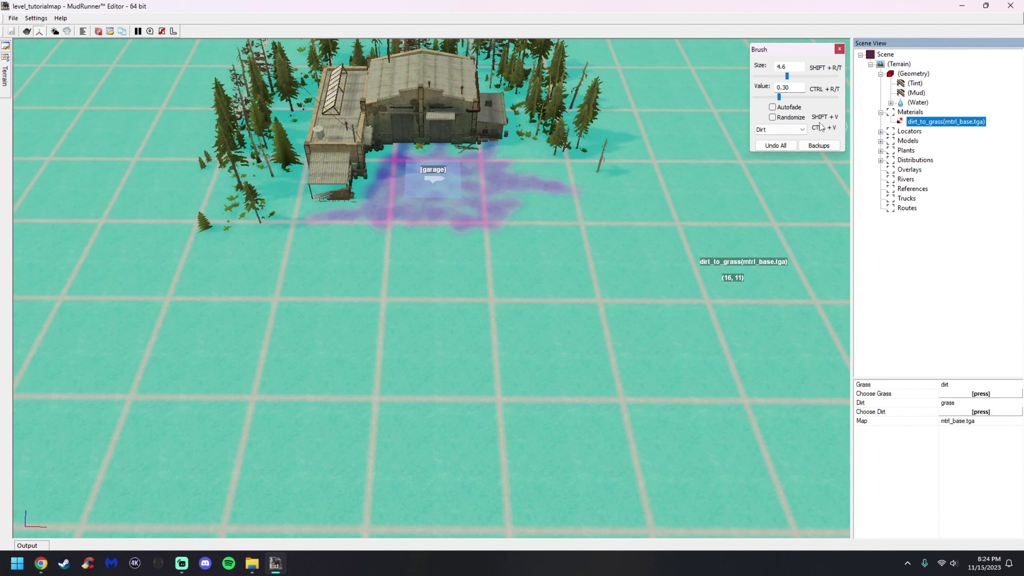
drag(787, 77, 785, 80)
mouse_move(573, 302)
alt+middle_down()
mouse_move(569, 336)
mouse_move(426, 328)
alt+middle_up()
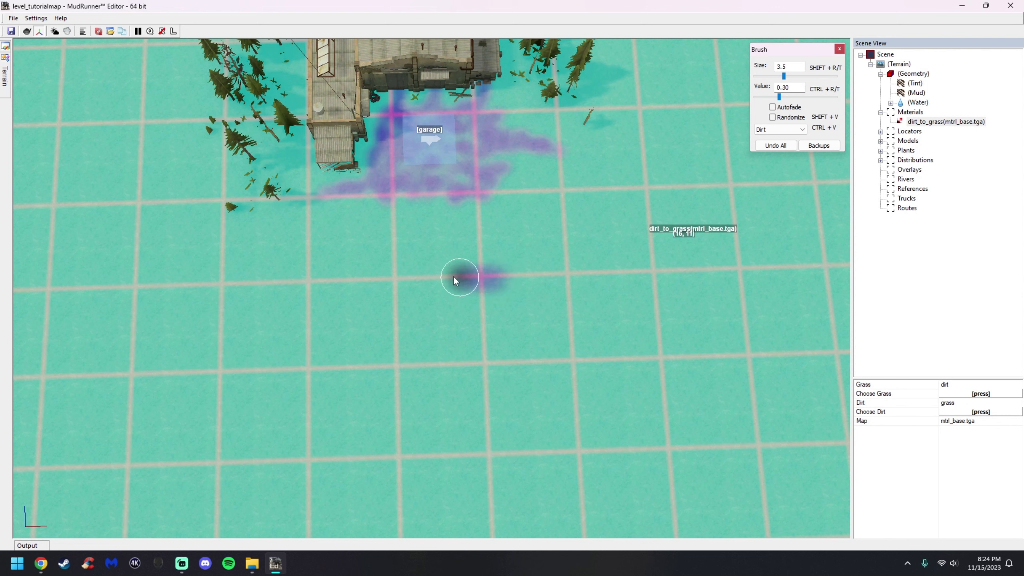
mouse_move(245, 342)
mouse_down()
mouse_move(282, 389)
mouse_move(405, 397)
mouse_up()
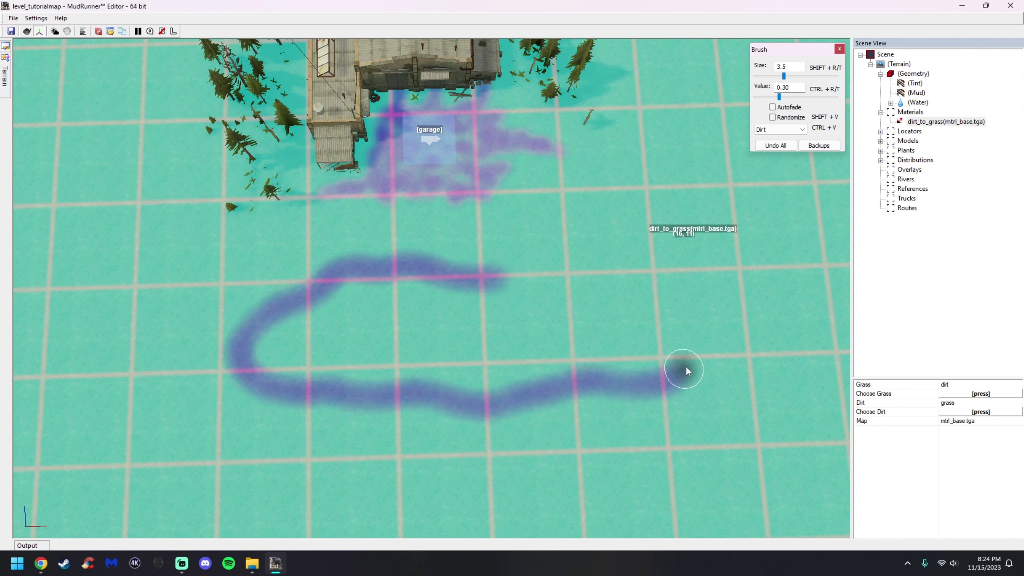
drag(667, 246, 601, 254)
mouse_move(533, 278)
mouse_down()
mouse_move(415, 285)
mouse_move(299, 335)
mouse_move(411, 364)
mouse_move(438, 323)
mouse_move(601, 352)
mouse_move(682, 299)
mouse_move(642, 308)
mouse_up()
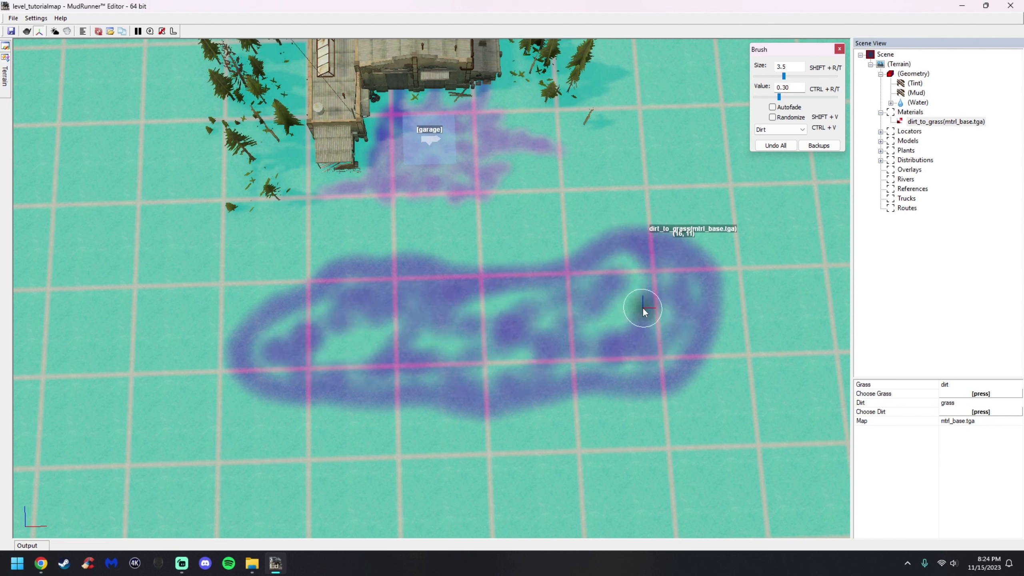
Sculpt the terrain height across the dirt patch with the Height brush at size 4.9
click(912, 74)
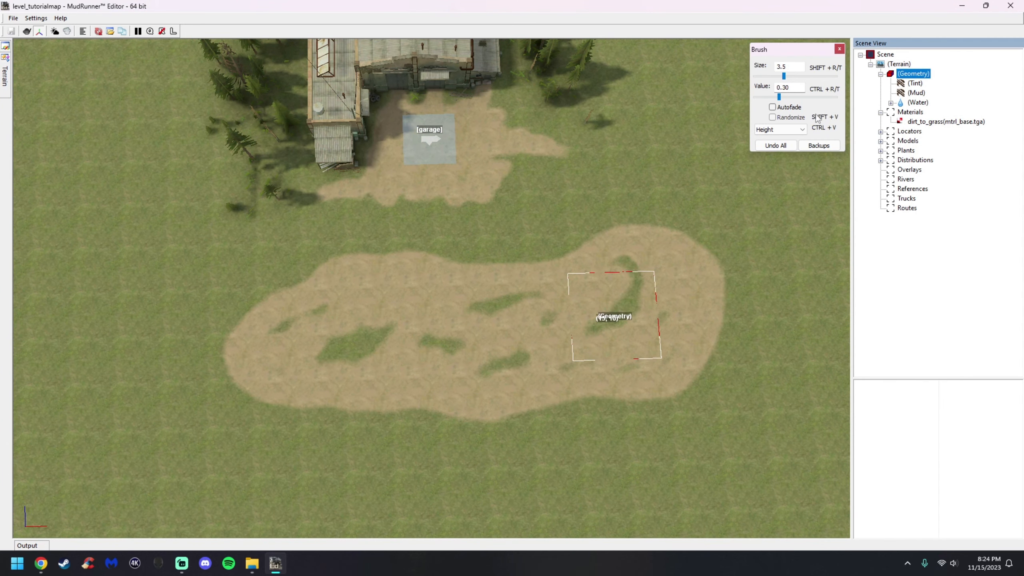
click(787, 76)
scroll(402, 290, up, 2)
mouse_move(404, 294)
mouse_down()
mouse_move(419, 276)
mouse_move(324, 289)
mouse_up()
mouse_move(277, 316)
mouse_down()
mouse_move(234, 344)
mouse_move(275, 387)
mouse_move(462, 403)
mouse_move(718, 370)
mouse_move(750, 321)
mouse_move(735, 254)
mouse_move(657, 248)
mouse_move(584, 281)
mouse_move(468, 289)
mouse_move(289, 346)
mouse_move(501, 362)
mouse_move(669, 346)
mouse_move(745, 314)
mouse_move(731, 366)
mouse_move(725, 356)
mouse_move(753, 289)
mouse_up()
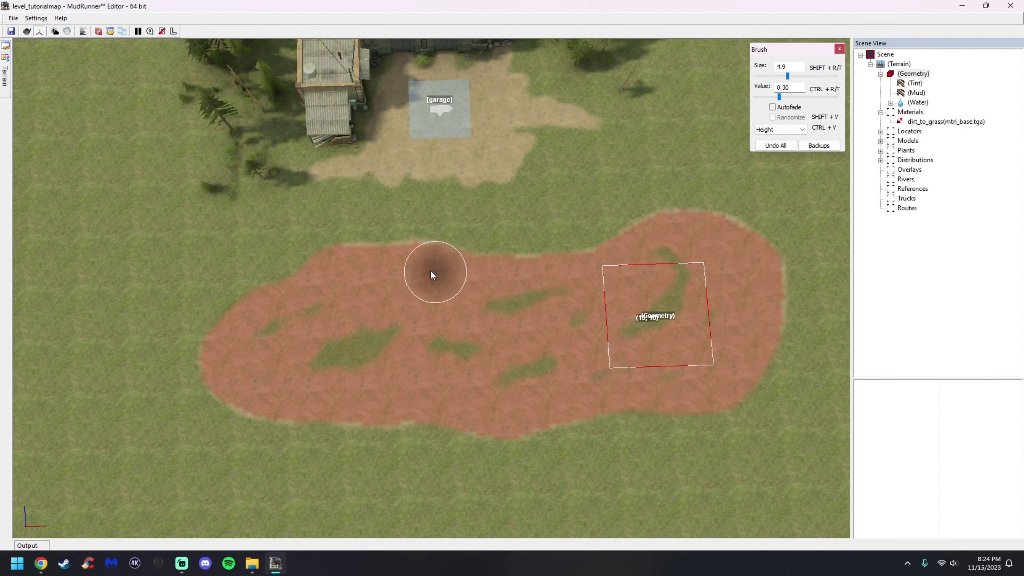
mouse_move(431, 297)
middle_down()
mouse_move(416, 369)
mouse_move(446, 297)
middle_up()
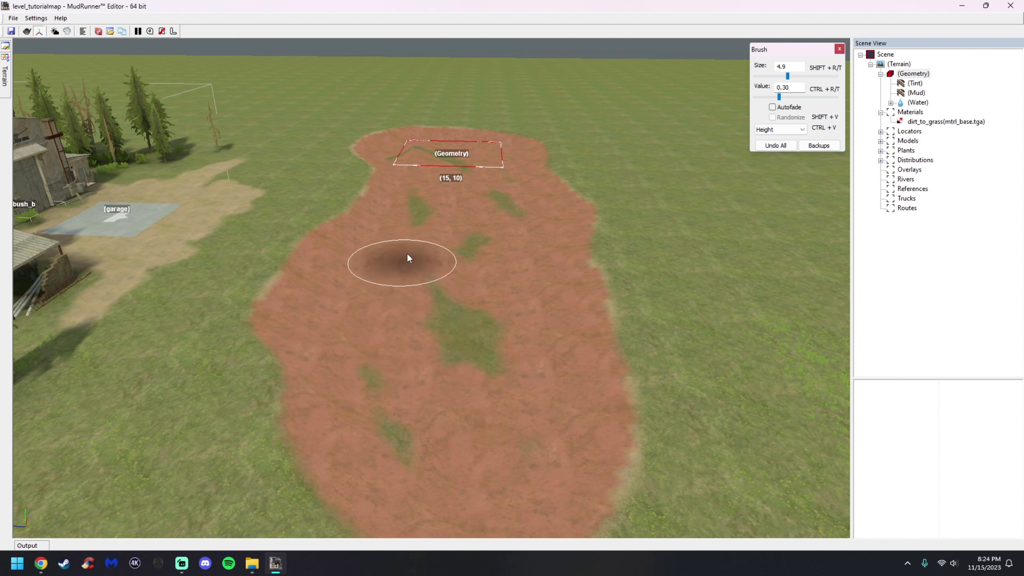
middle_drag(452, 252, 450, 179)
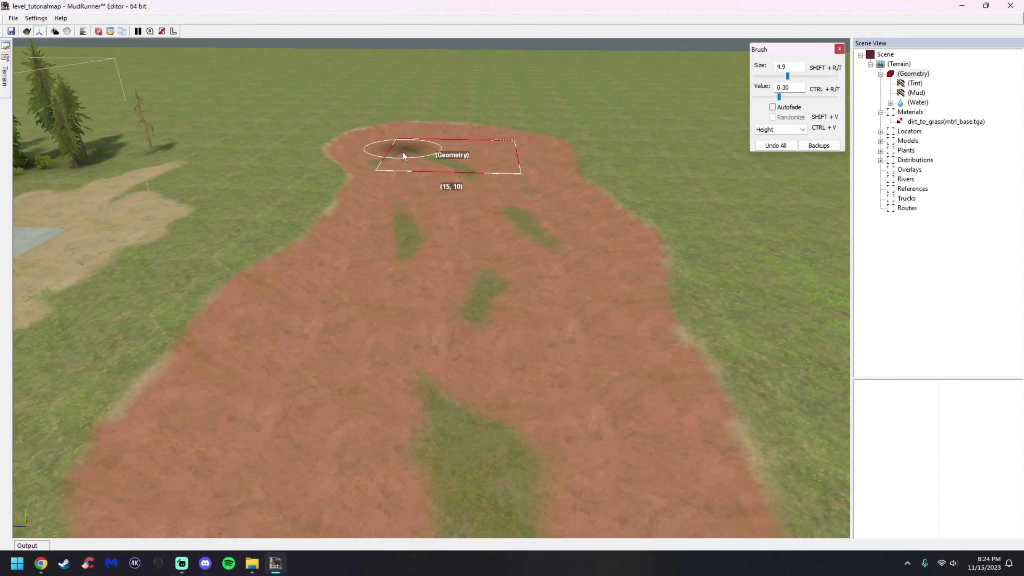
middle_drag(519, 218, 583, 234)
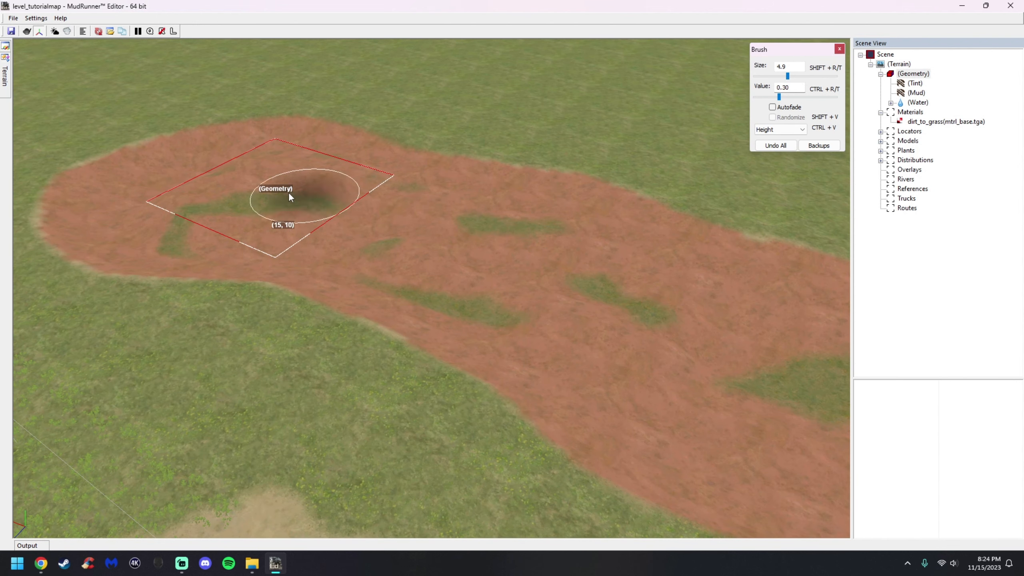
middle_drag(228, 178, 451, 196)
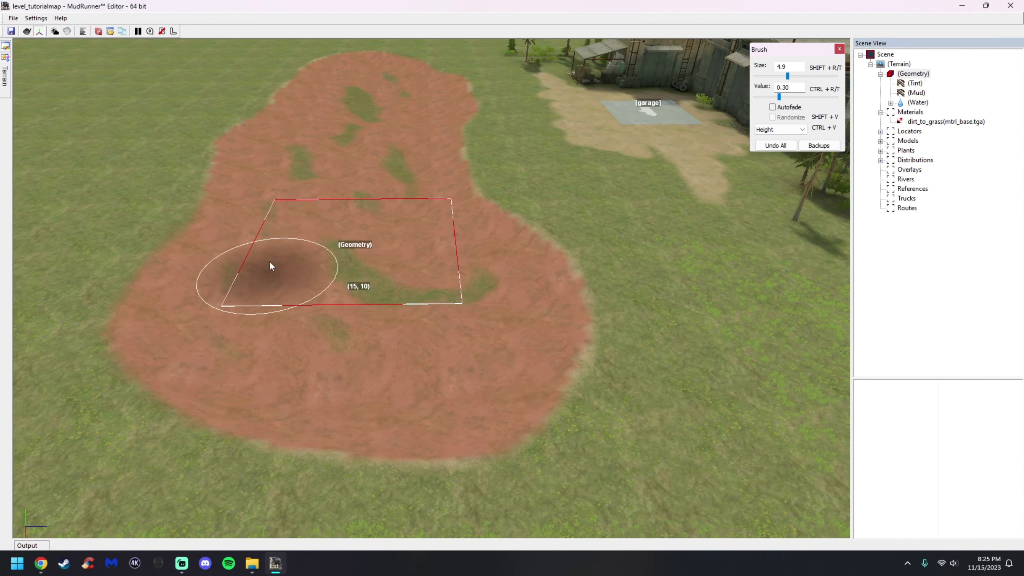
scroll(378, 287, up, 5)
middle_drag(392, 285, 394, 258)
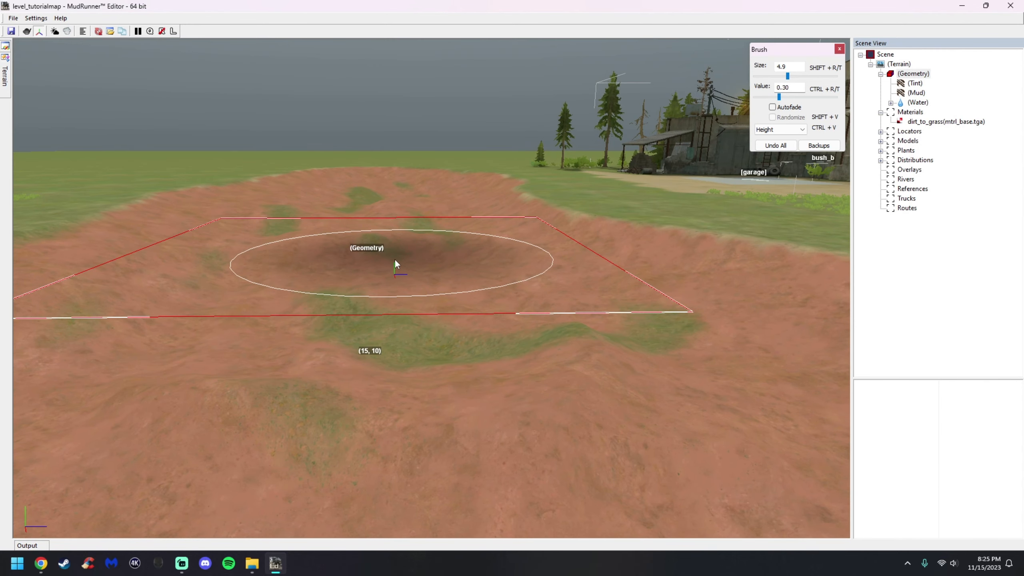
key(Escape)
mouse_move(415, 303)
middle_down()
mouse_move(410, 287)
mouse_move(412, 306)
middle_up()
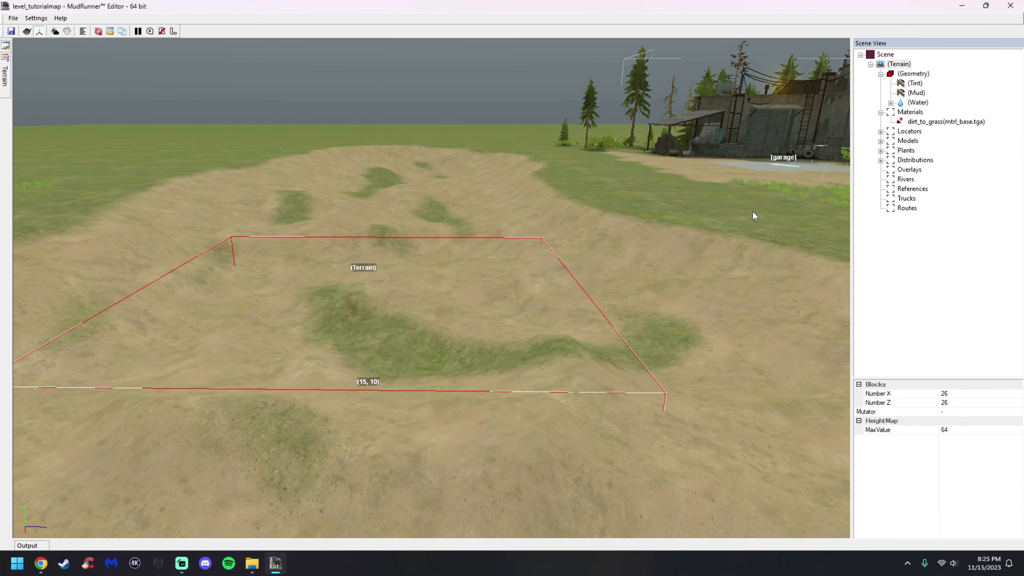
Pick another terrain brush mode and brush once more over the dirt patch
click(913, 74)
click(780, 129)
click(764, 146)
mouse_move(504, 289)
mouse_down()
mouse_move(459, 298)
mouse_move(517, 343)
mouse_move(306, 380)
mouse_move(352, 252)
mouse_move(364, 170)
mouse_move(297, 224)
mouse_up()
key(Escape)
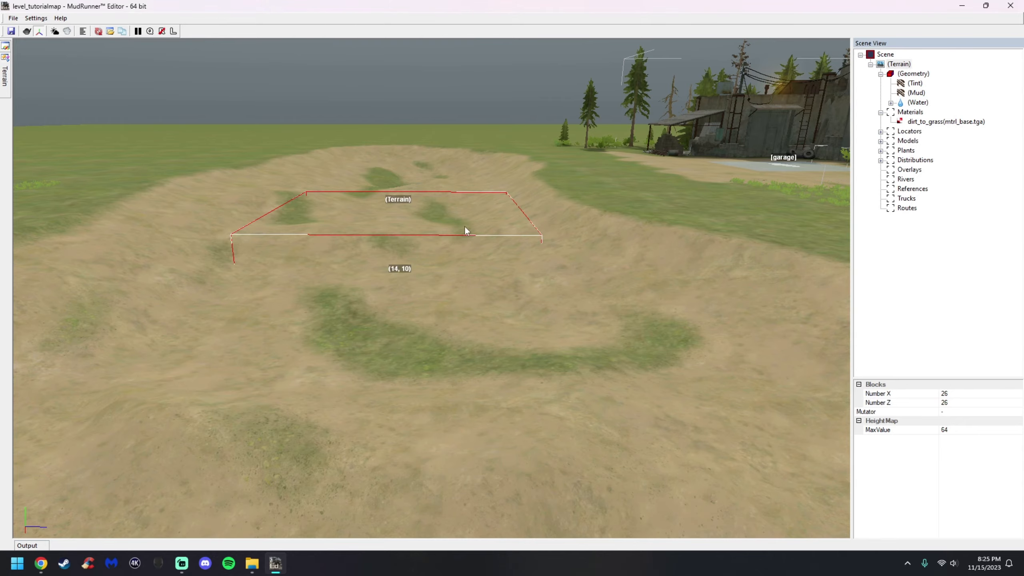
Add a river in the middle of the dirt patch
right_drag(454, 236, 552, 250)
scroll(385, 324, down, 8)
middle_drag(406, 296, 456, 301)
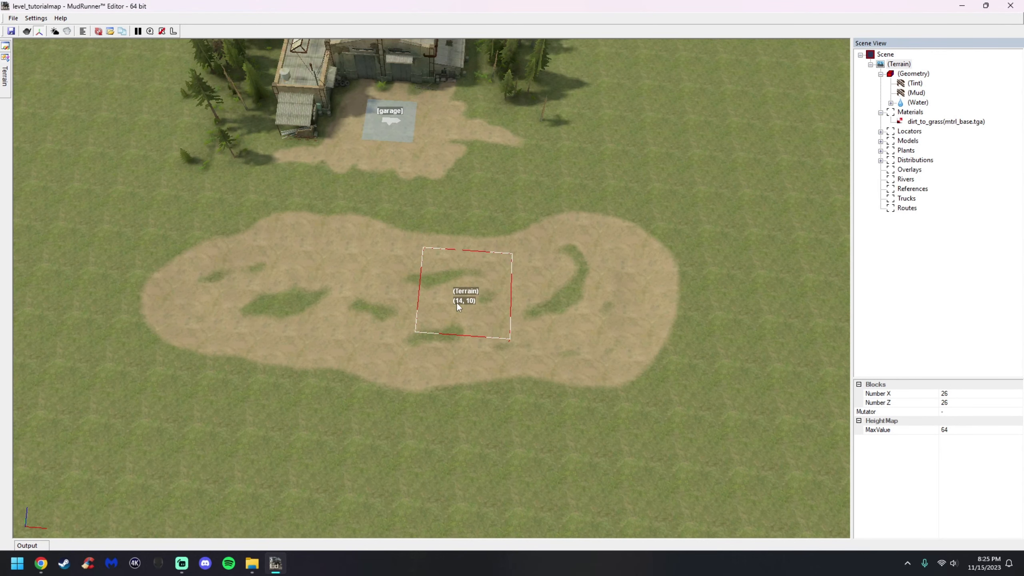
right_drag(456, 302, 460, 303)
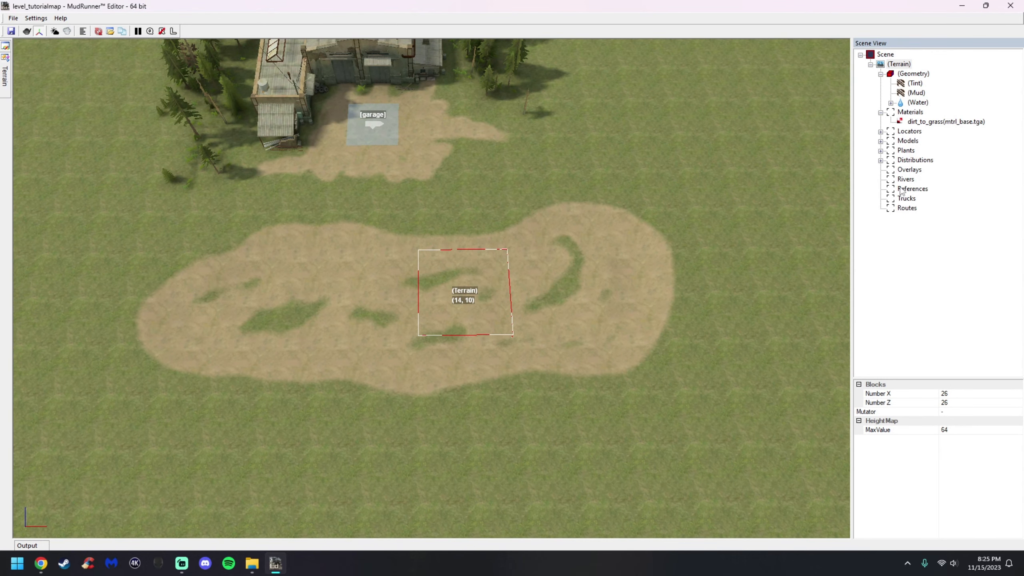
right_click(415, 309)
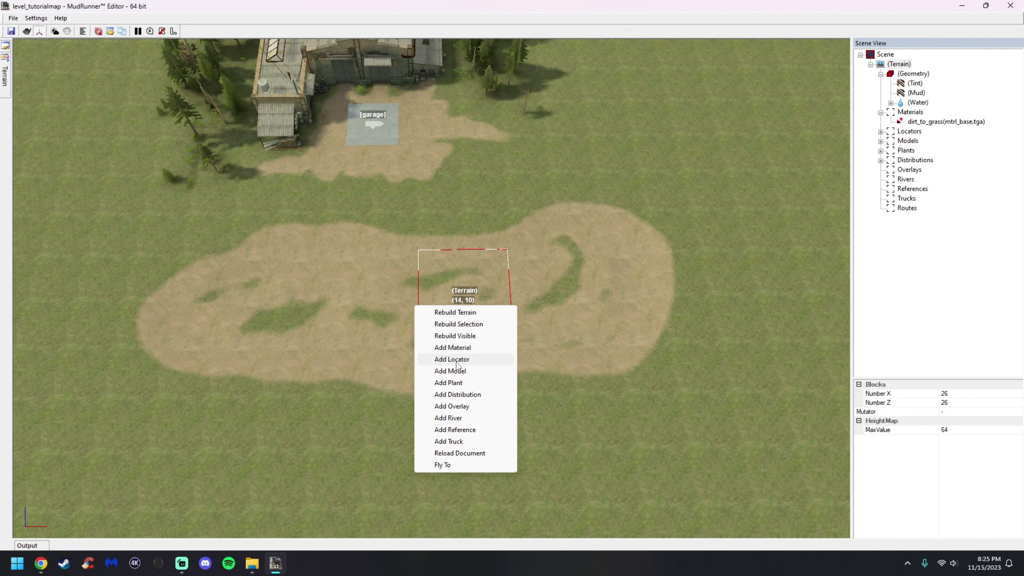
click(457, 417)
right_drag(378, 306, 381, 322)
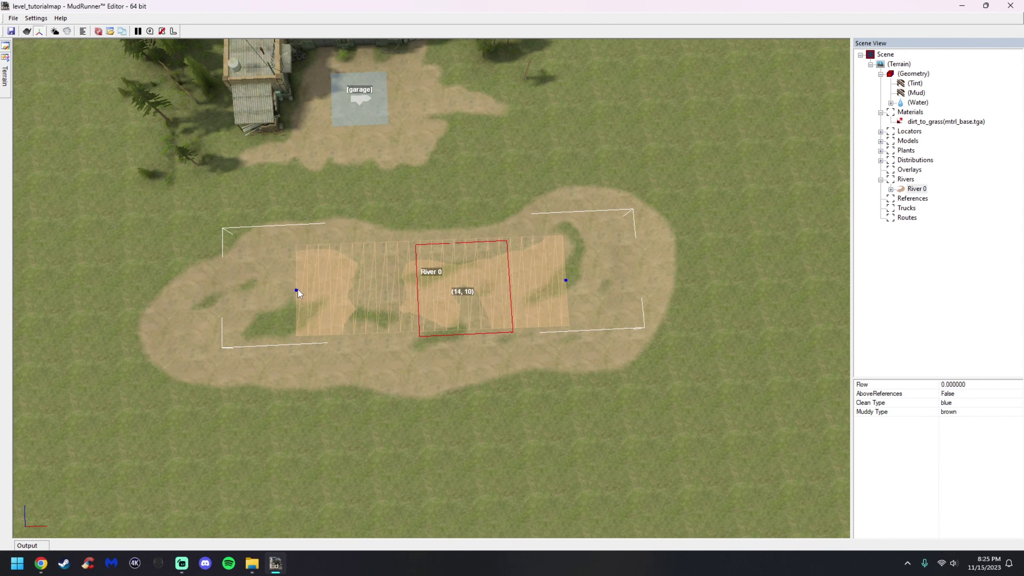
Move the river's two end points to stretch it west and east across the dirt patch
double_click(900, 190)
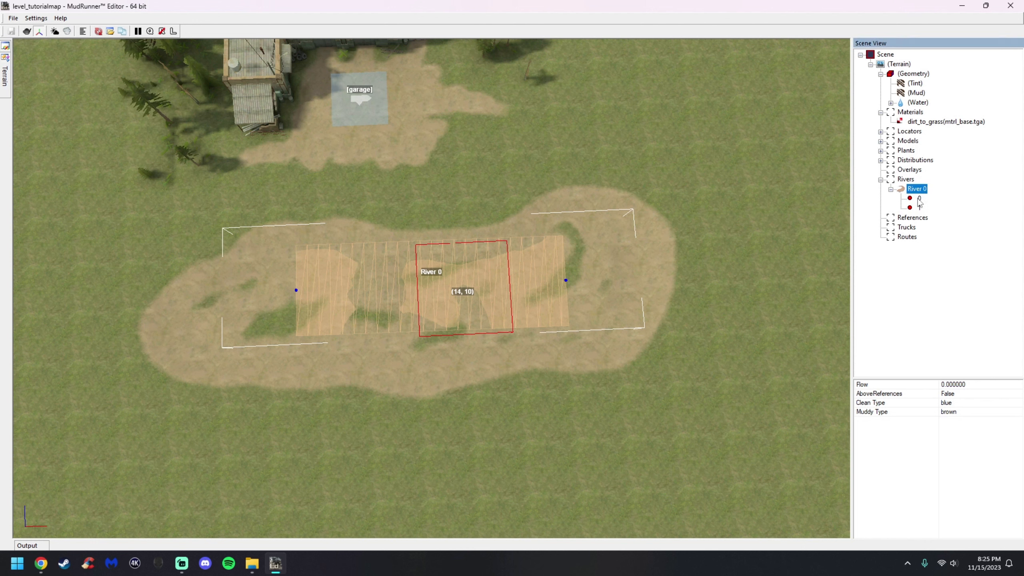
click(920, 198)
click(919, 207)
click(920, 198)
drag(303, 285, 115, 318)
click(920, 207)
drag(575, 275, 705, 271)
Widen the river at its east point and undo the last width change
middle_drag(524, 287, 525, 301)
drag(701, 283, 694, 174)
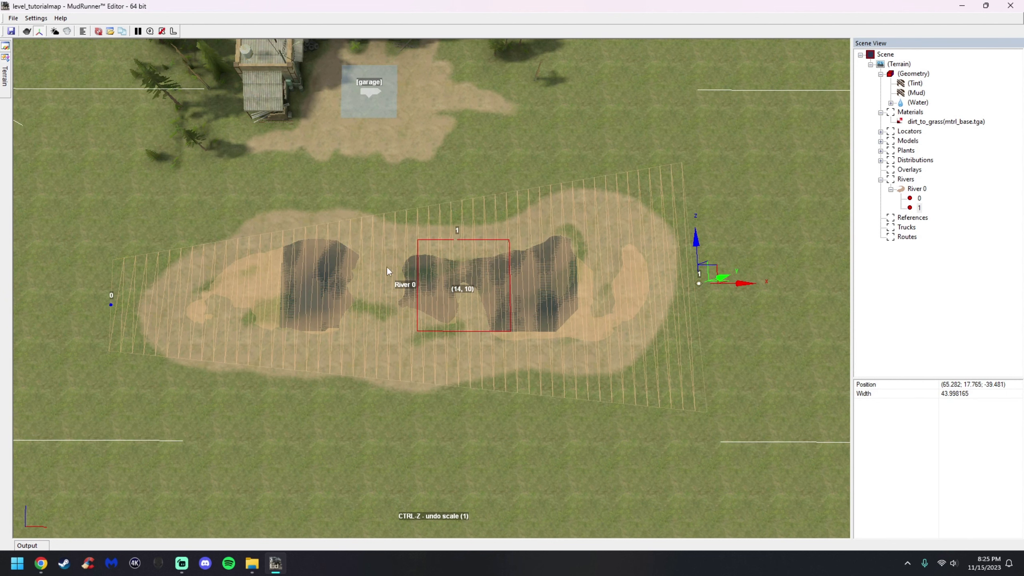
click(111, 306)
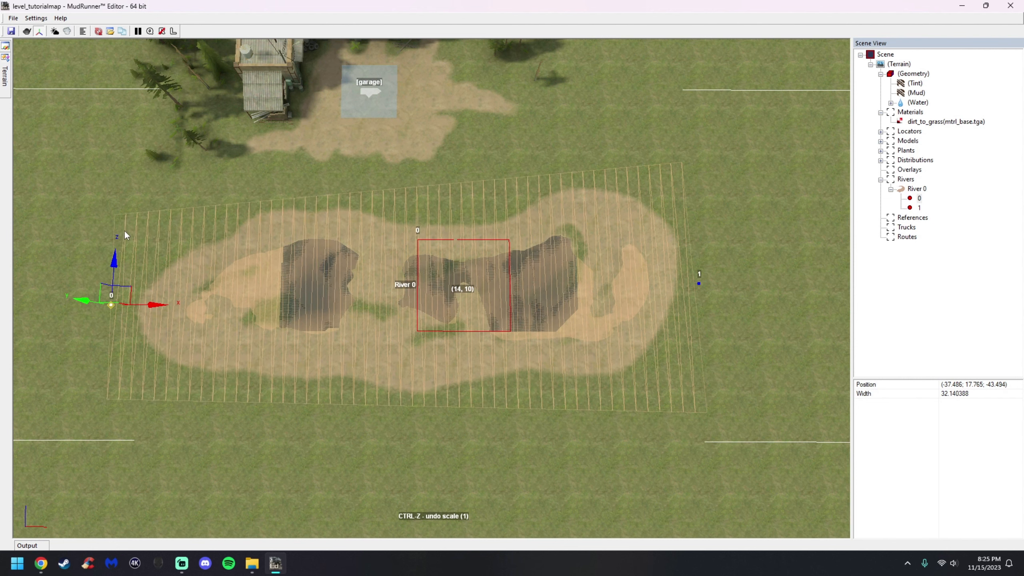
key(ctrl+z)
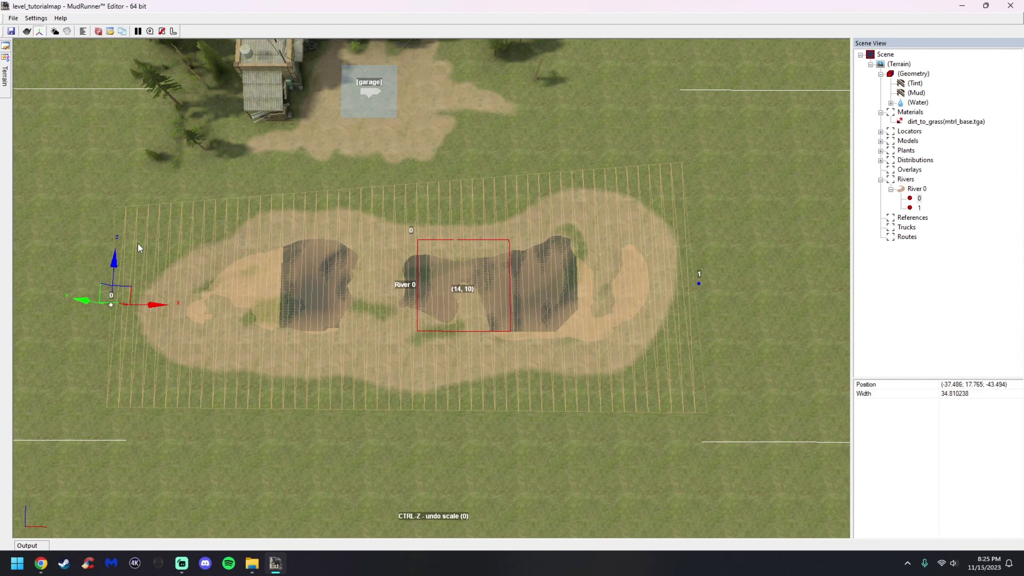
Orbit around the dirt patch to examine the river from different angles
scroll(281, 317, up, 3)
mouse_move(262, 311)
alt+middle_down()
mouse_move(263, 297)
mouse_move(251, 311)
alt+middle_up()
scroll(263, 297, down, 2)
scroll(258, 315, up, 3)
alt+middle_drag(316, 293, 353, 298)
scroll(340, 300, up, 1)
scroll(354, 297, up, 2)
click(382, 274)
alt+middle_drag(468, 341, 565, 256)
scroll(587, 228, down, 3)
alt+middle_drag(608, 200, 645, 218)
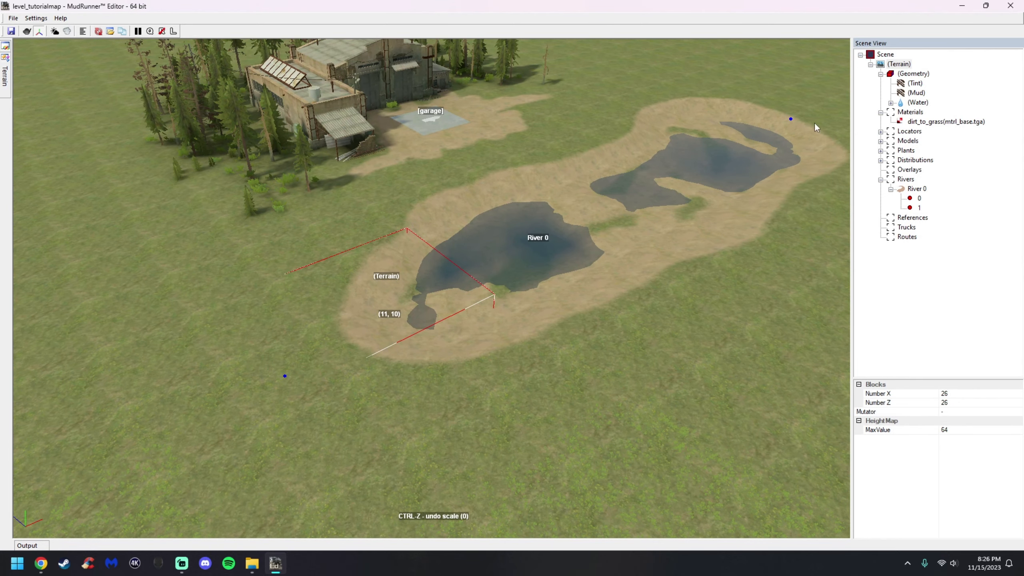
Raise the river's point 0 slightly along its vertical axis
click(917, 199)
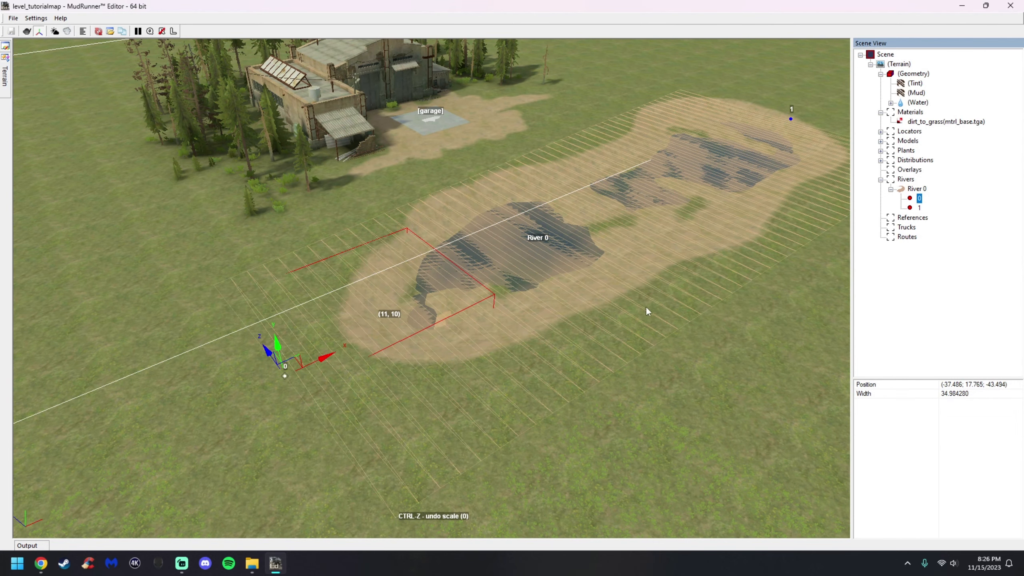
scroll(302, 349, up, 2)
drag(284, 354, 279, 330)
right_drag(471, 305, 486, 299)
click(917, 209)
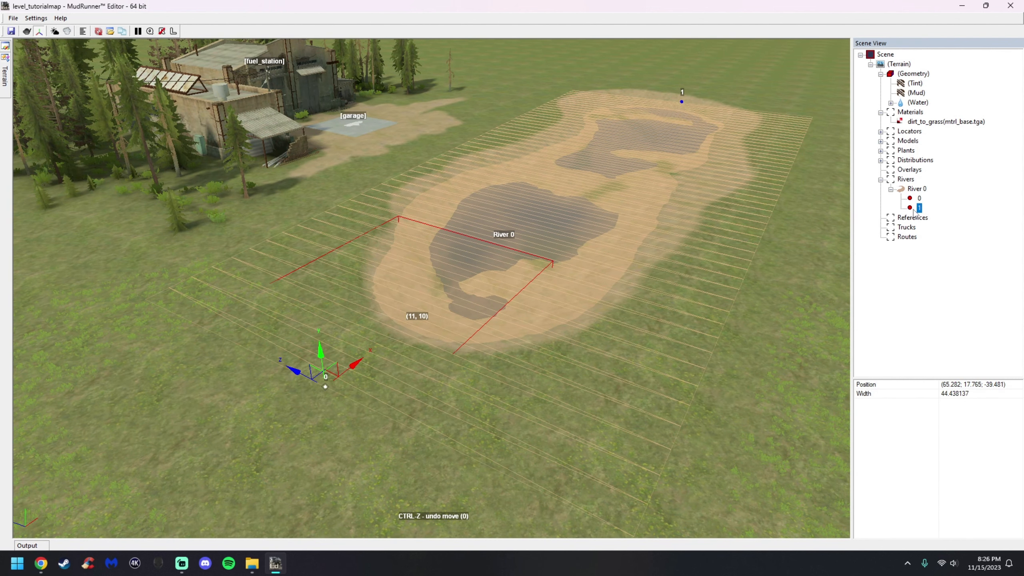
mouse_move(694, 58)
mouse_down()
mouse_move(692, 48)
mouse_move(696, 58)
mouse_up()
right_drag(588, 219, 552, 242)
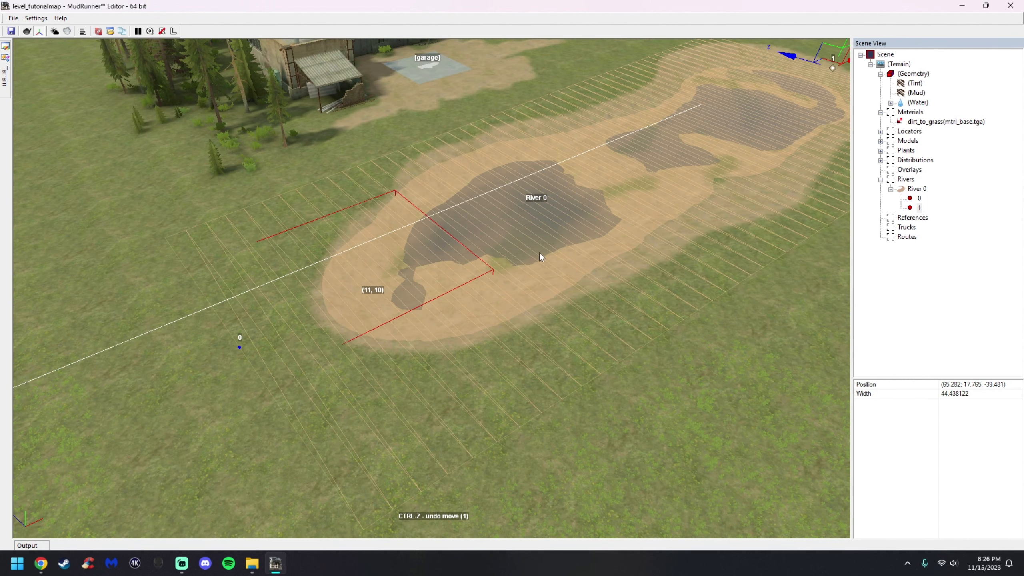
Copy point 0's position and paste it into point 1's position
click(919, 198)
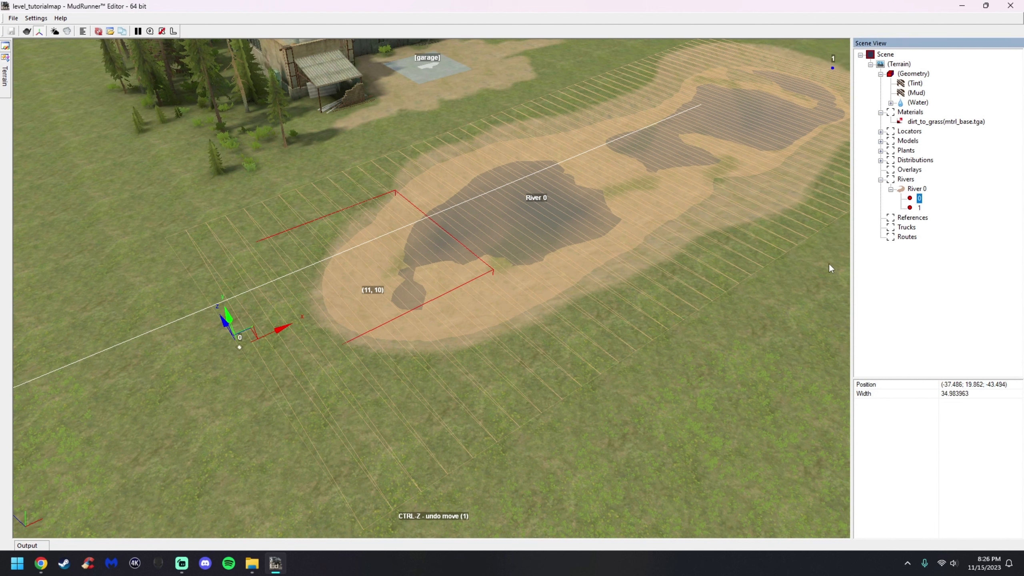
click(1017, 387)
drag(1017, 387, 943, 388)
right_click(960, 385)
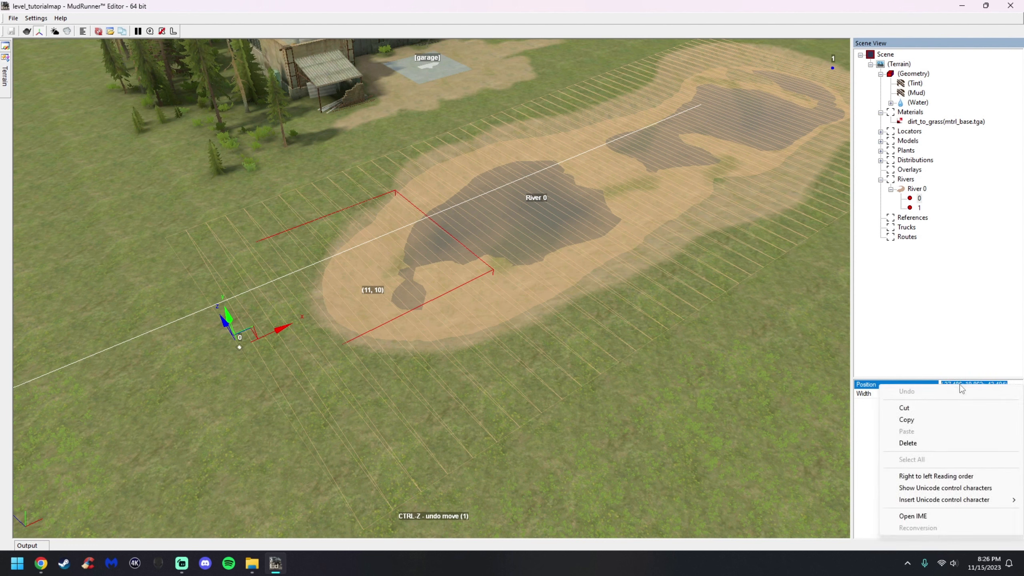
click(950, 421)
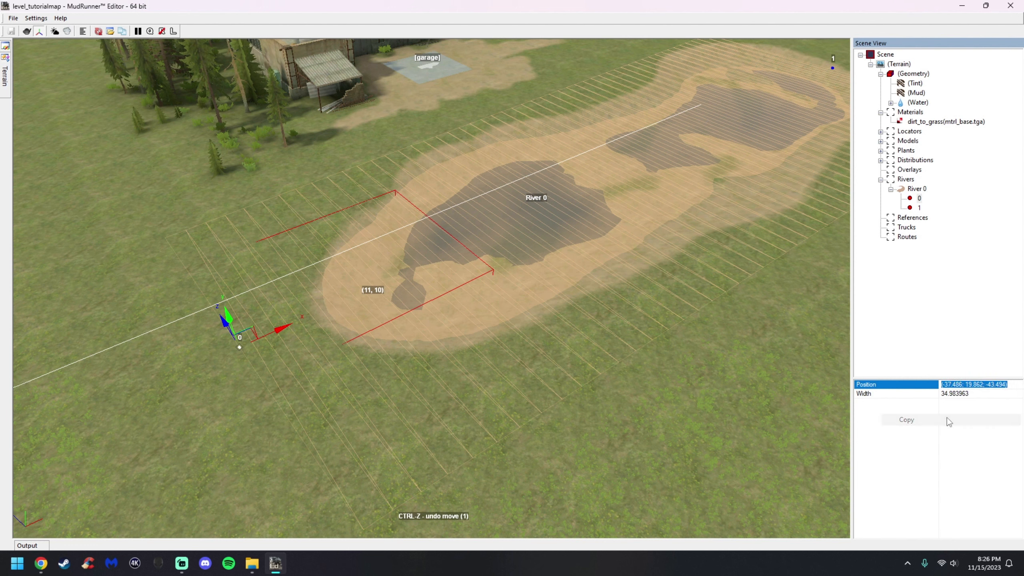
click(919, 208)
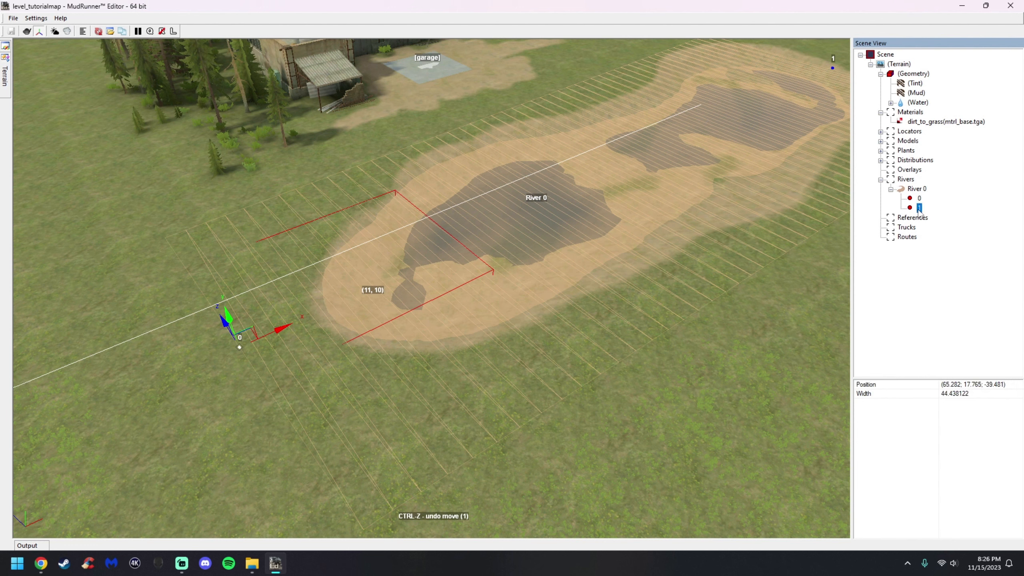
click(1003, 386)
drag(1003, 387, 954, 387)
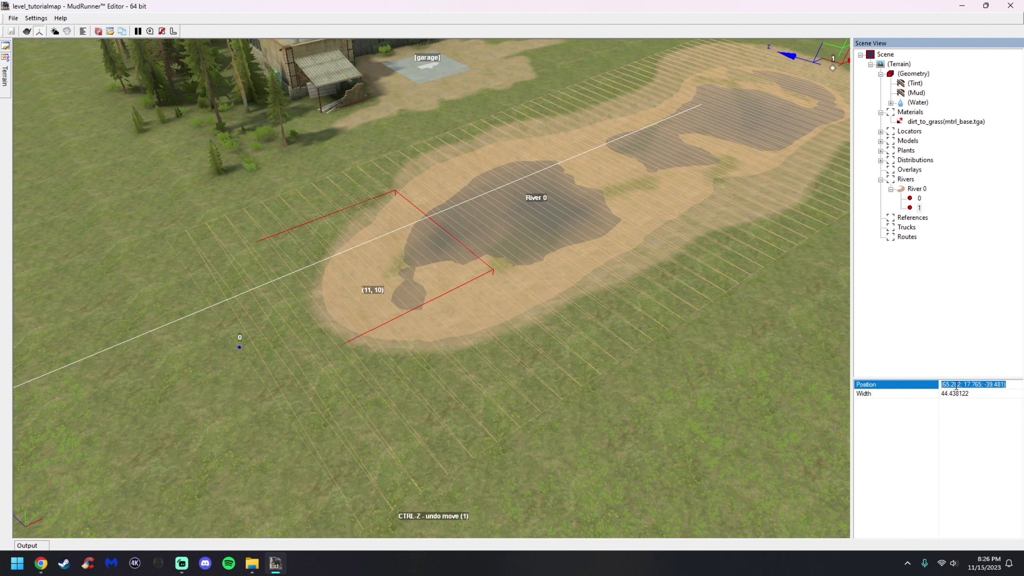
right_click(957, 386)
click(941, 433)
click(972, 444)
Move point 1 east along the X axis to the dirt patch's east end
middle_drag(786, 381, 419, 250)
scroll(375, 296, up, 3)
click(920, 198)
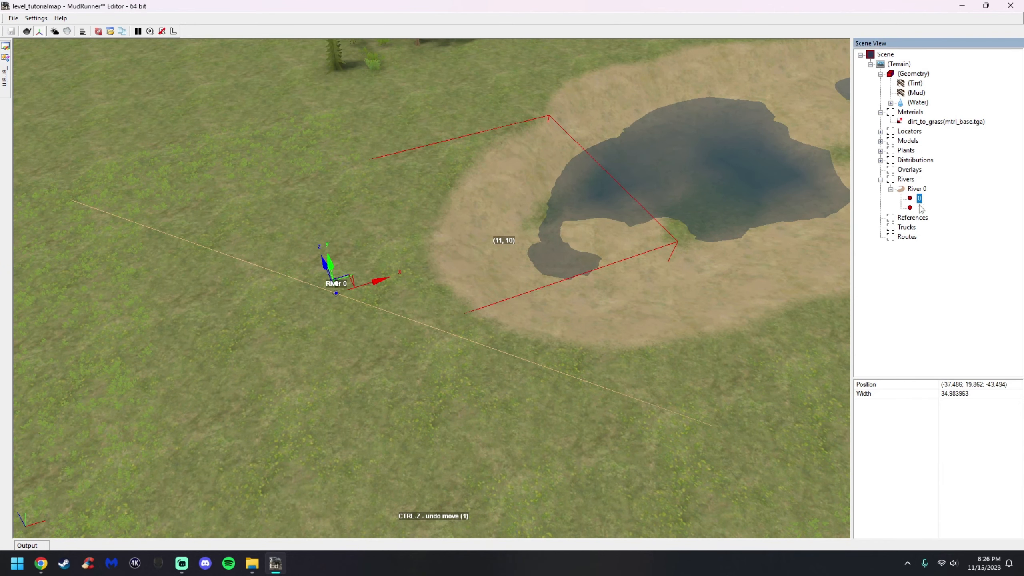
click(919, 207)
middle_drag(665, 222, 557, 241)
scroll(621, 225, down, 5)
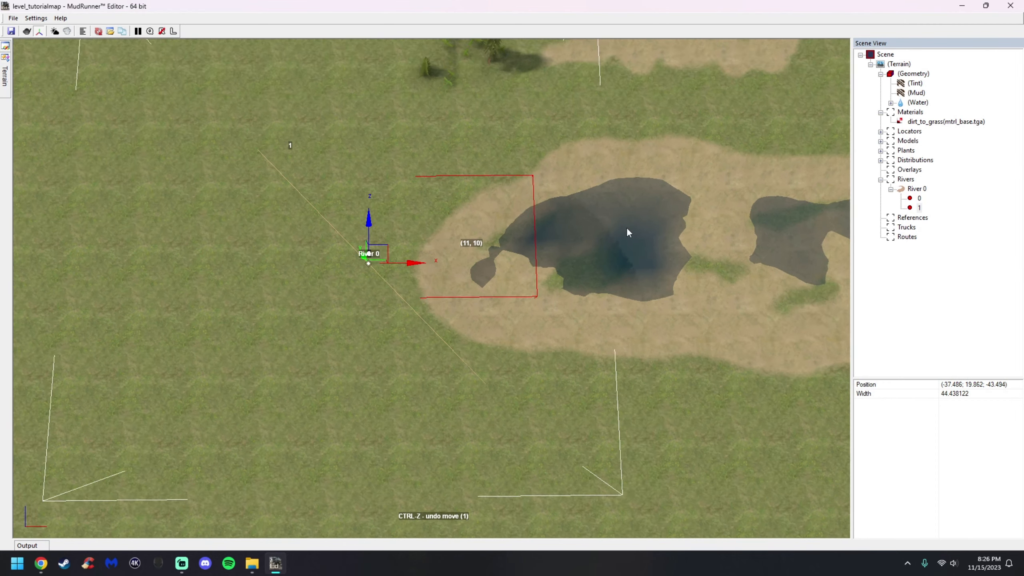
scroll(644, 248, up, 2)
middle_drag(643, 248, 415, 295)
drag(244, 300, 824, 306)
middle_drag(824, 306, 705, 284)
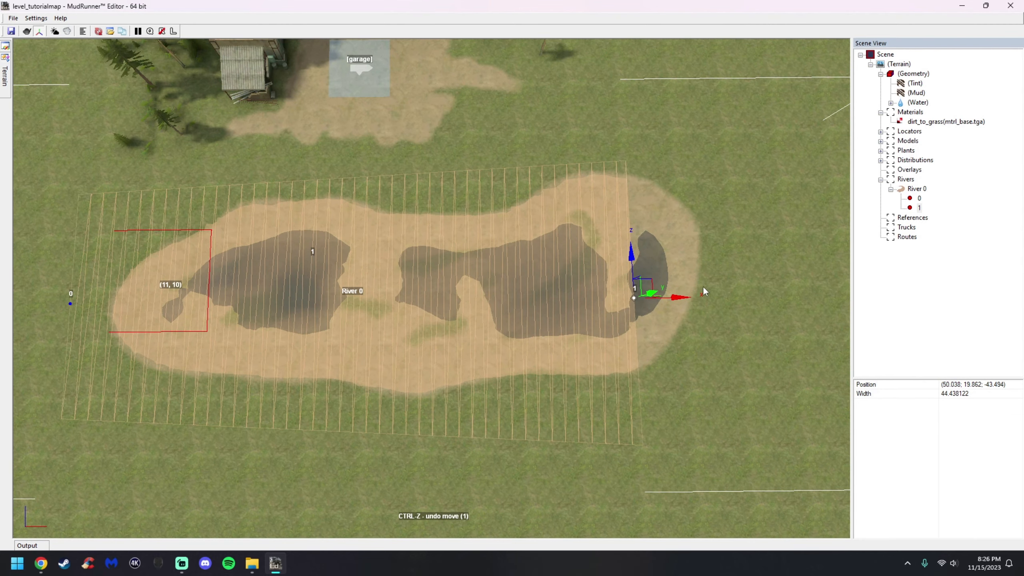
drag(678, 295, 722, 268)
click(590, 271)
alt+middle_drag(412, 269, 439, 272)
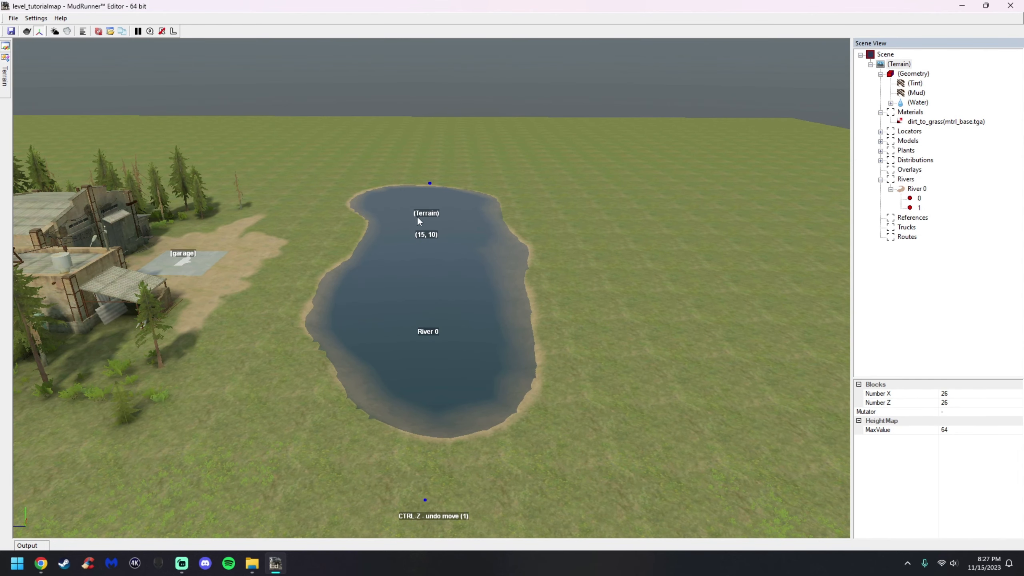
Paint terrain height over the river area with the Height brush at value 0.60
alt+middle_drag(437, 372, 502, 340)
click(911, 75)
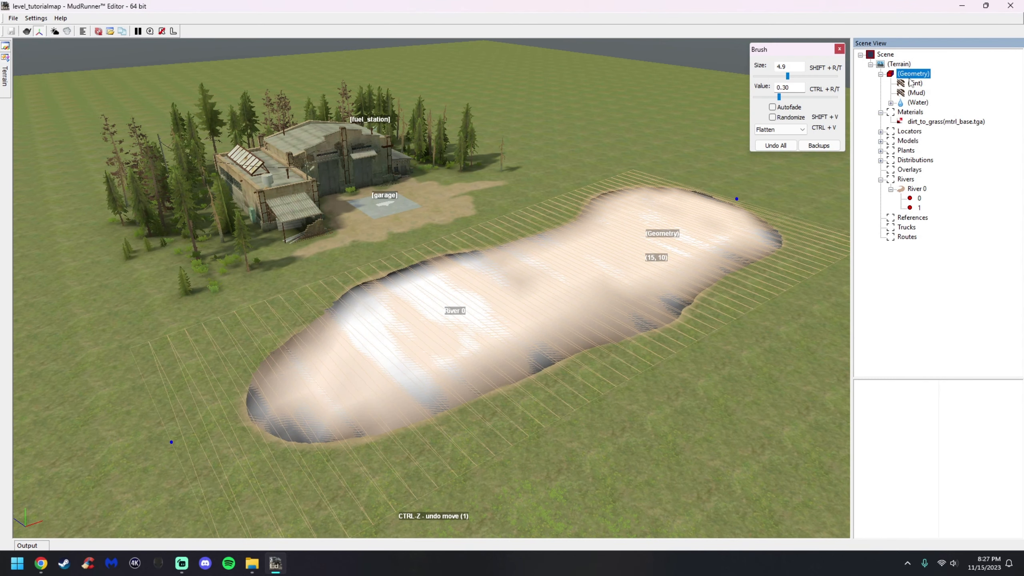
click(813, 98)
click(780, 129)
click(776, 140)
alt+middle_drag(320, 293, 334, 287)
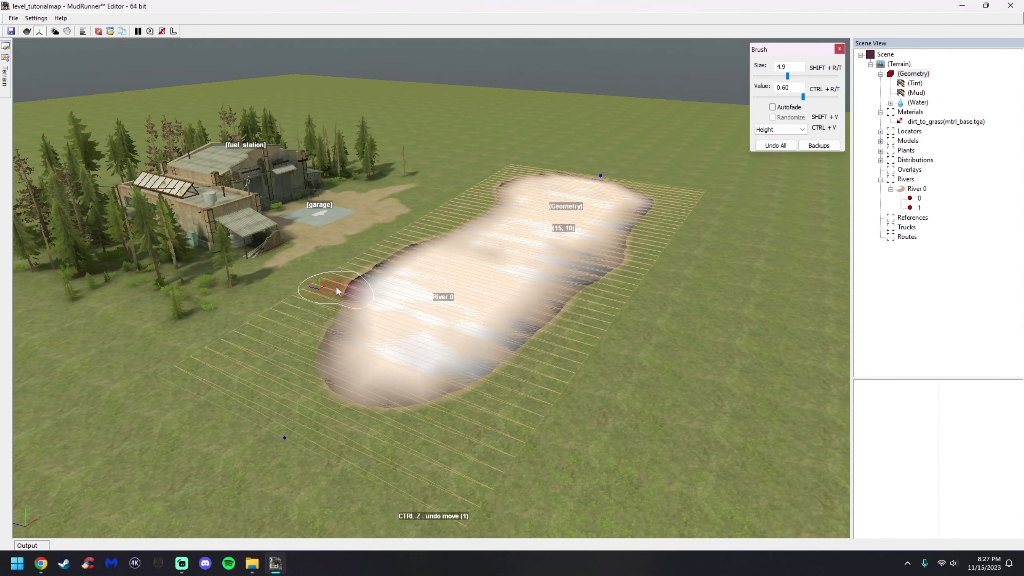
mouse_move(283, 348)
mouse_down()
mouse_move(308, 416)
mouse_move(434, 426)
mouse_move(550, 364)
mouse_move(612, 312)
mouse_up()
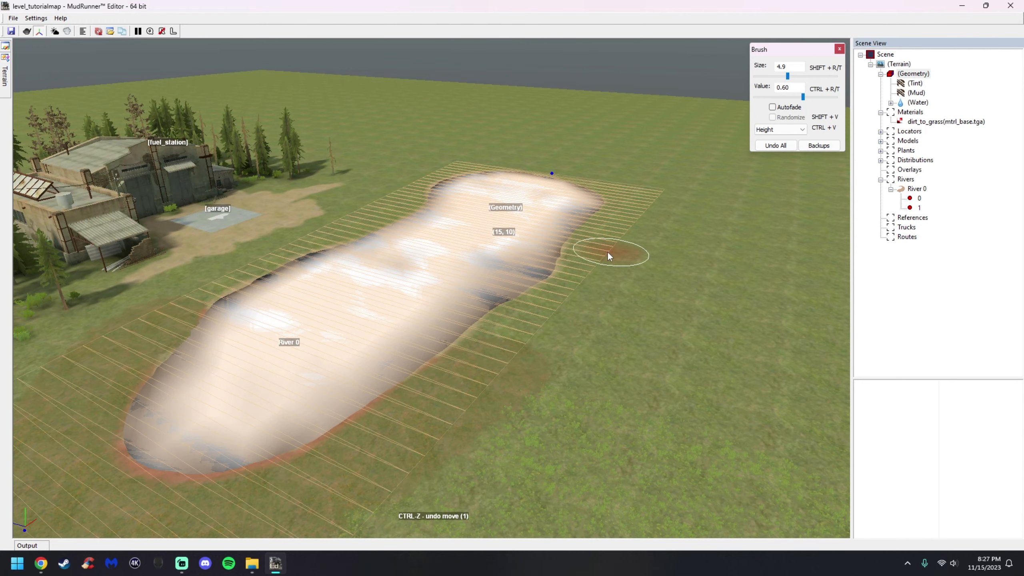
mouse_move(608, 253)
mouse_down()
mouse_move(584, 299)
mouse_move(616, 320)
mouse_up()
alt+middle_drag(521, 286, 605, 242)
key(Escape)
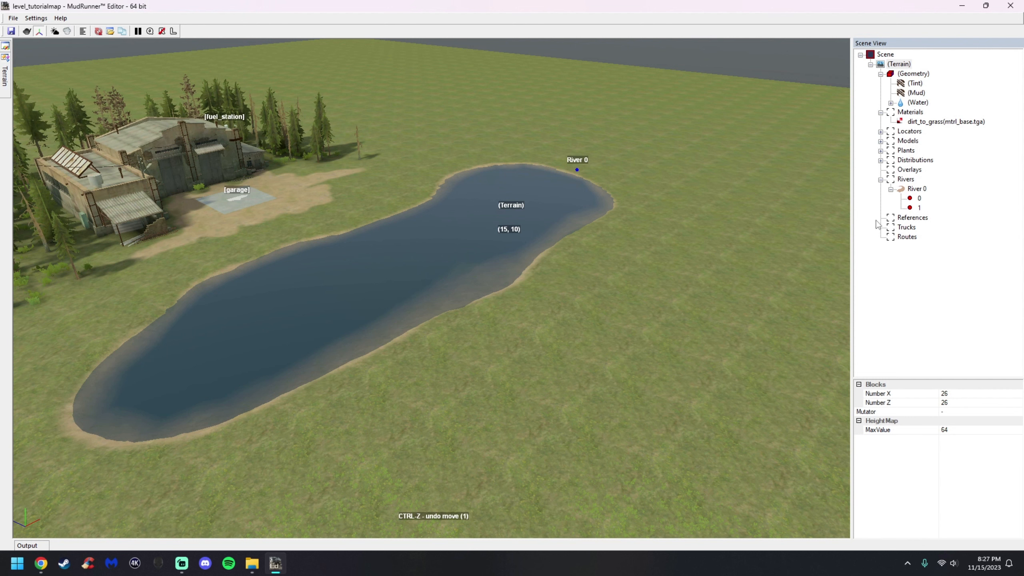
Set River 0's Muddy Type and Clean Type to brown
click(909, 191)
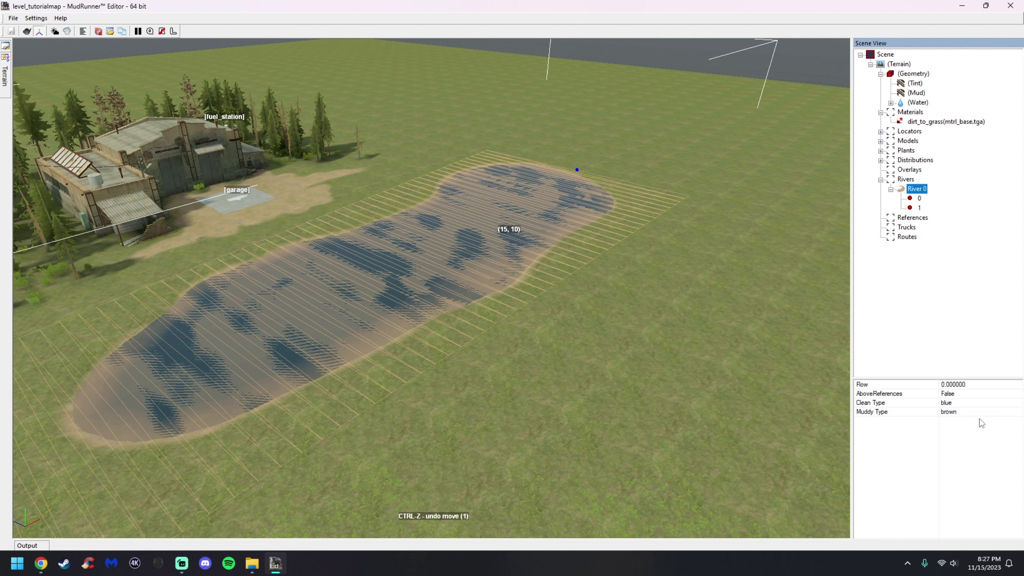
click(1018, 414)
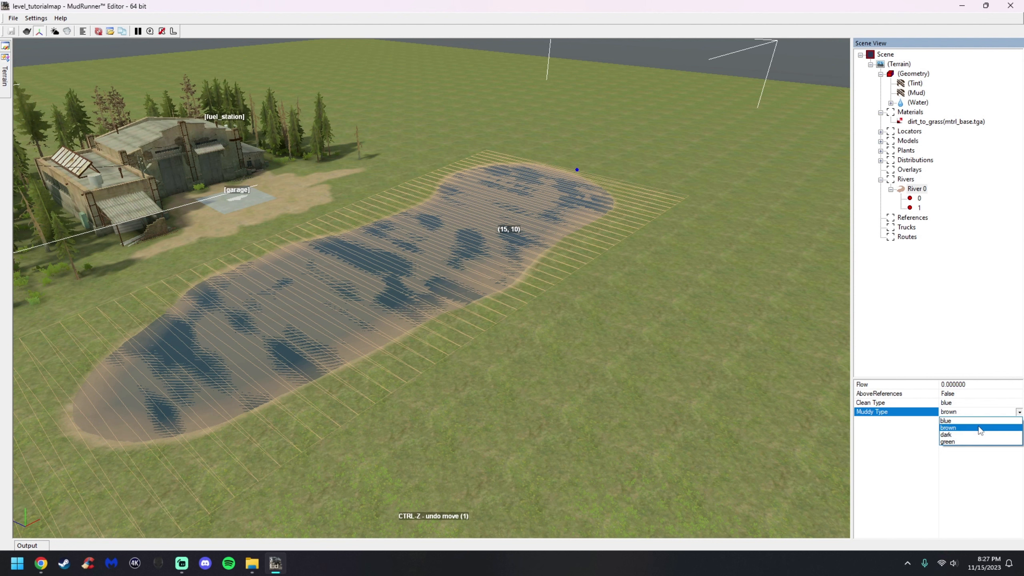
click(980, 429)
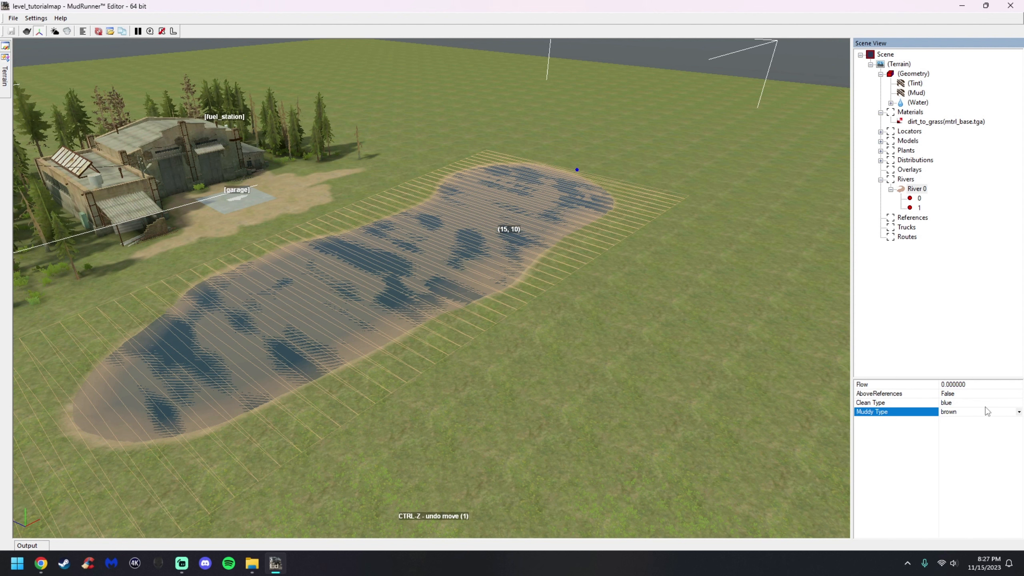
click(1021, 403)
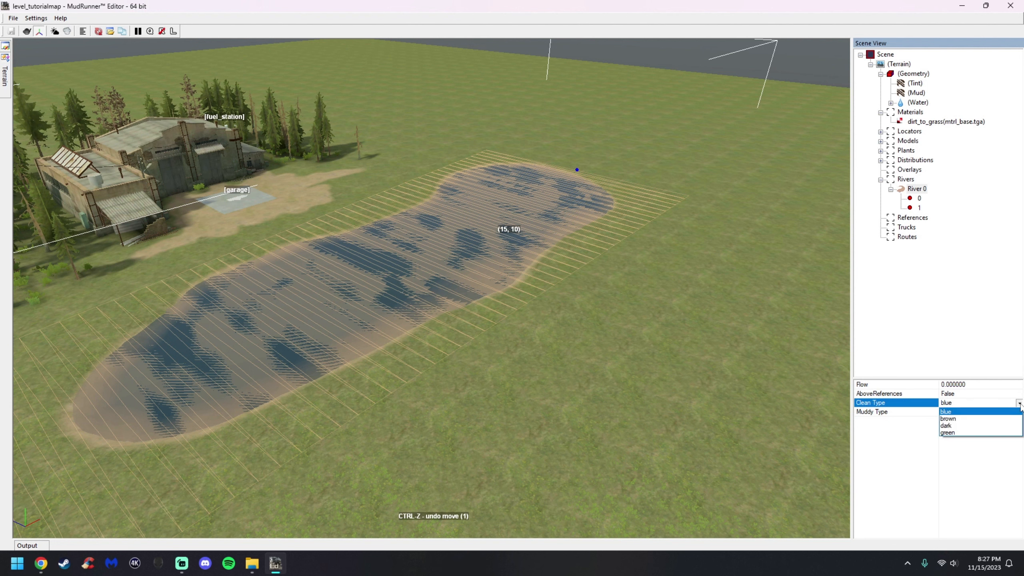
click(956, 420)
click(684, 357)
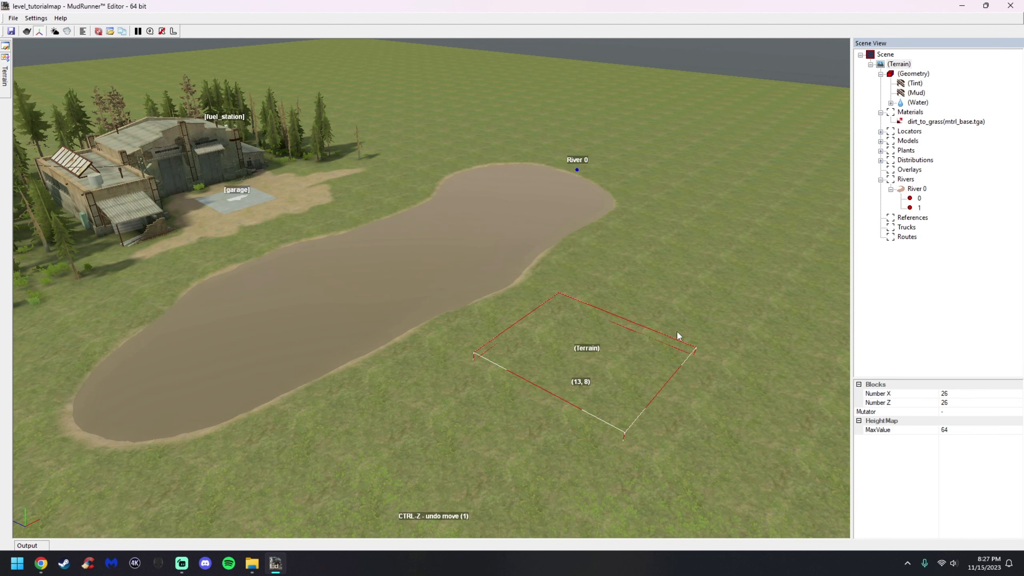
Set River 0's Clean Type to dark
click(923, 190)
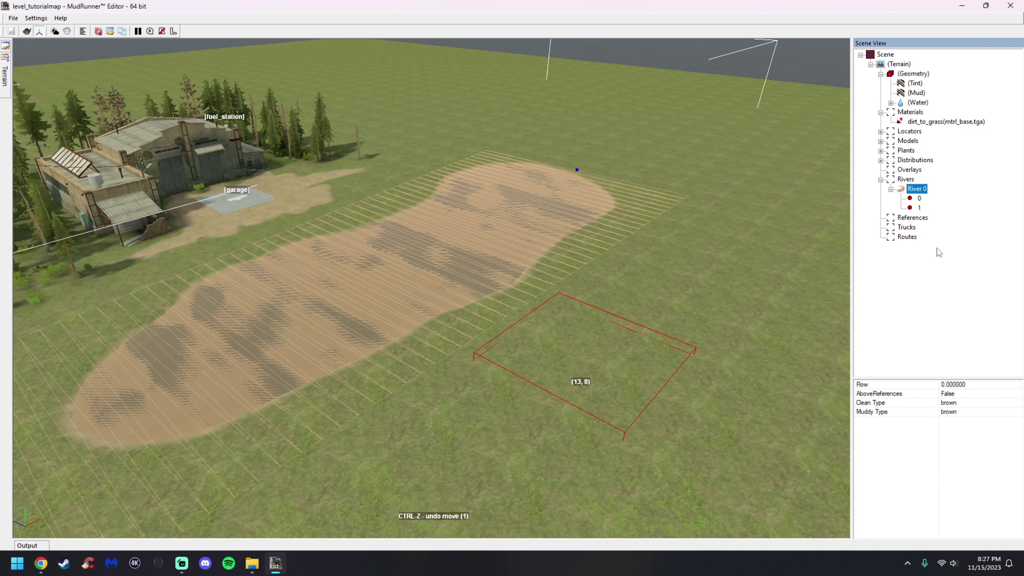
click(1019, 403)
click(1000, 426)
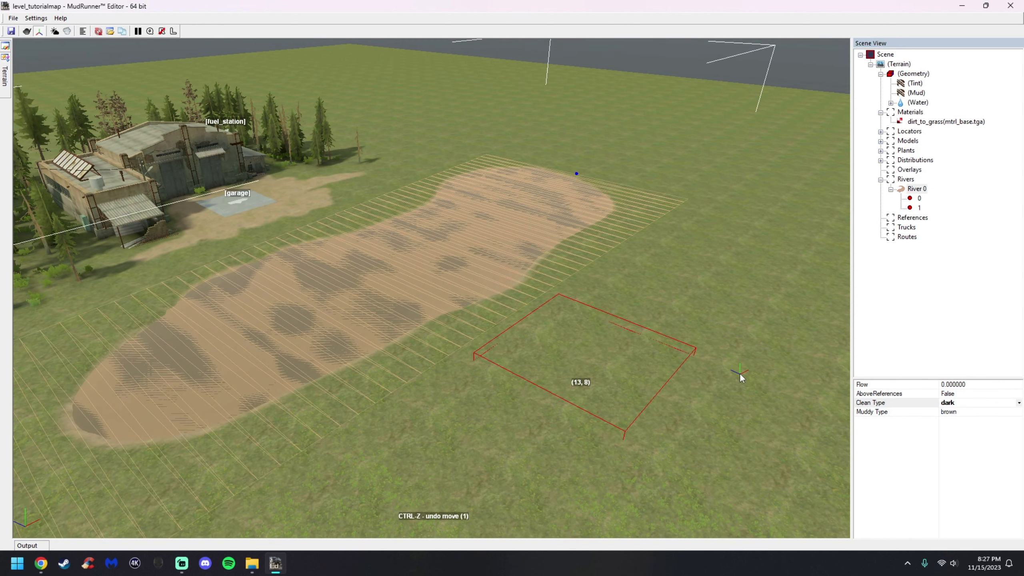
click(467, 267)
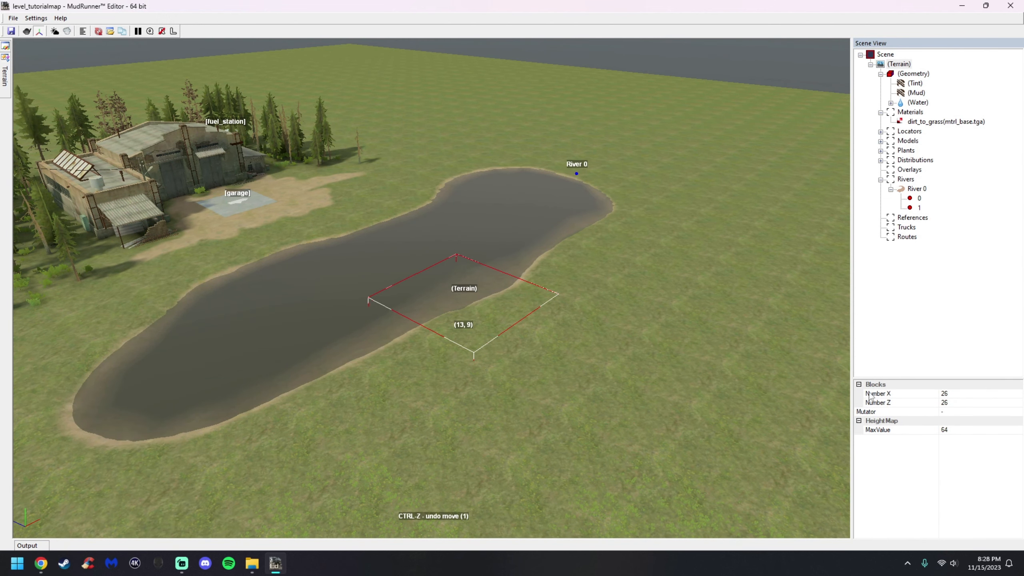
Set River 0's Clean Type to green
click(917, 189)
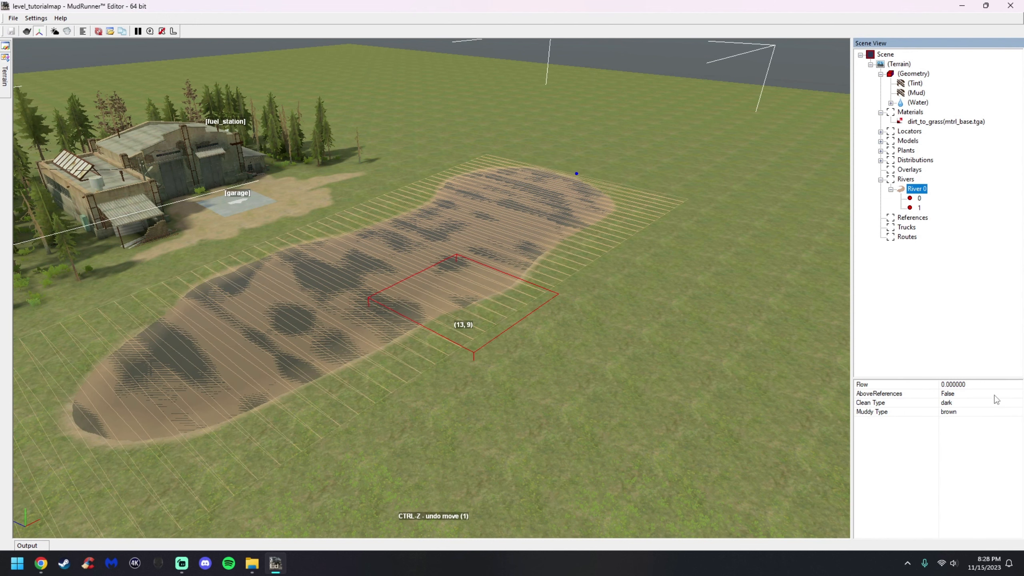
click(1020, 403)
click(983, 433)
click(454, 269)
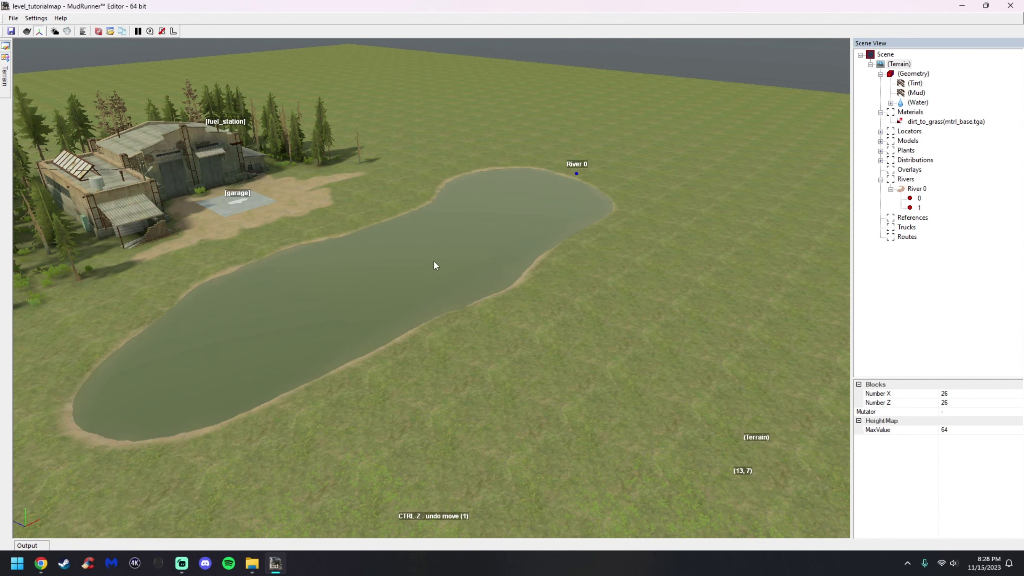
scroll(385, 274, up, 2)
scroll(385, 278, down, 3)
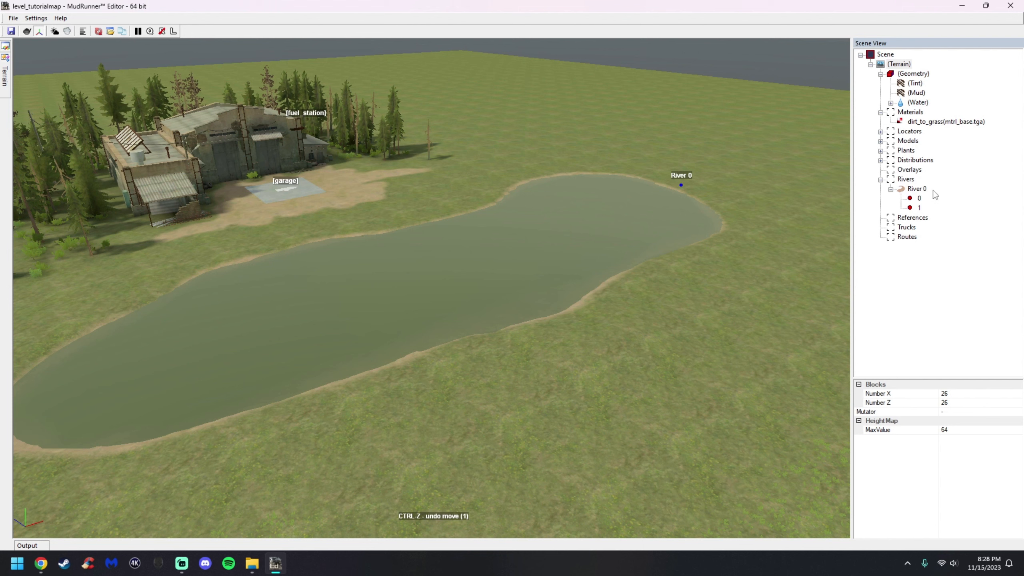
Set River 0's Clean Type back to dark
click(923, 190)
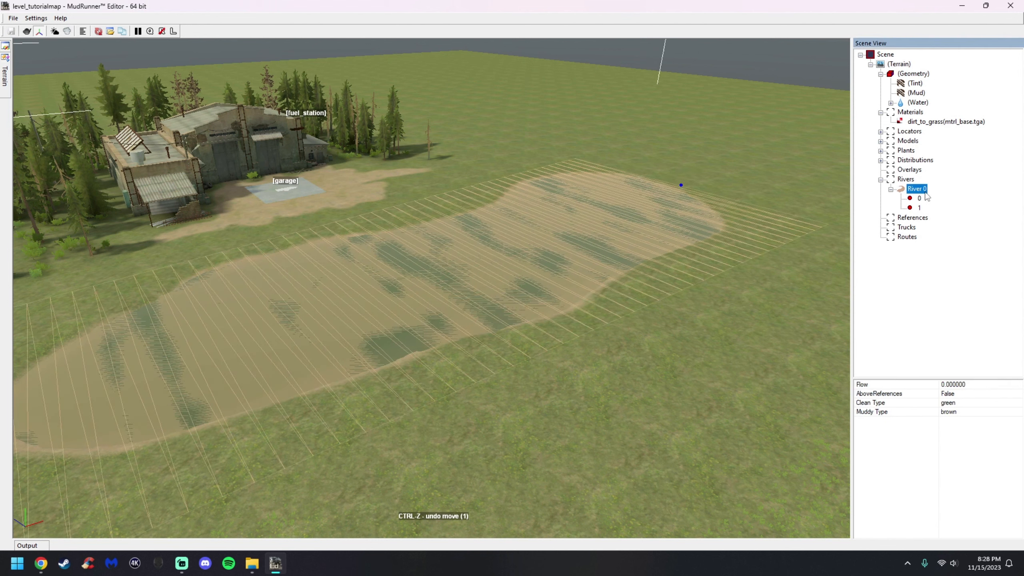
click(1020, 403)
click(984, 427)
click(561, 340)
Rebuild the terrain
right_click(483, 270)
click(524, 275)
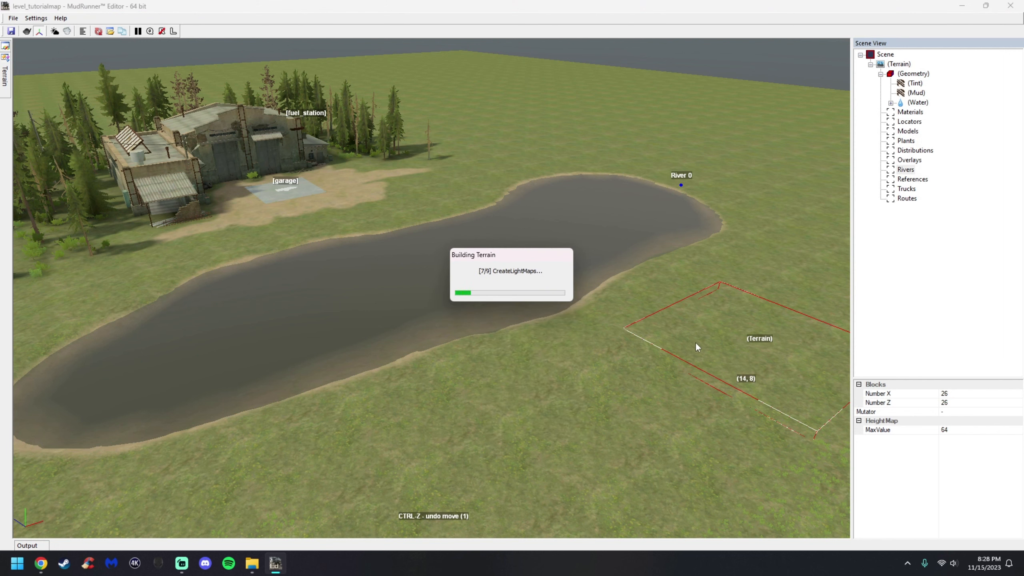
middle_drag(745, 353, 648, 301)
scroll(648, 301, down, 3)
scroll(580, 209, up, 2)
middle_drag(580, 210, 509, 281)
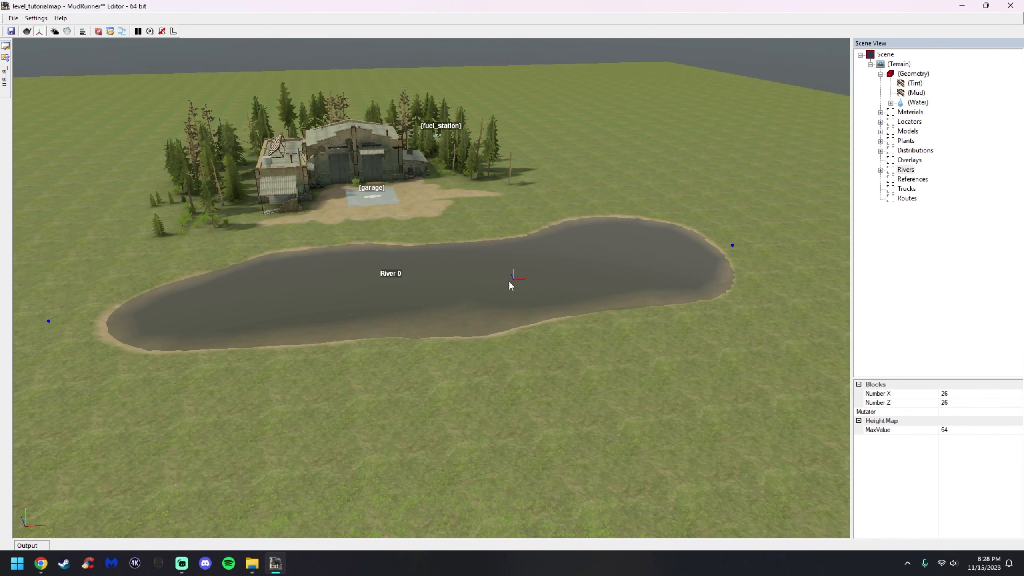
Select the Water layer and switch the brush mode to Speed
scroll(510, 286, down, 2)
scroll(510, 285, up, 3)
click(918, 103)
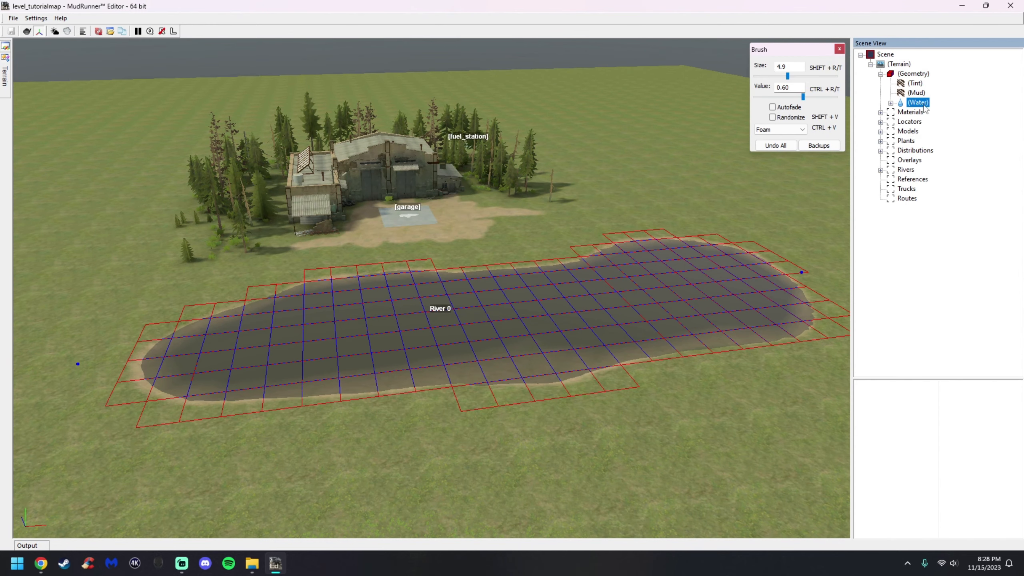
click(891, 104)
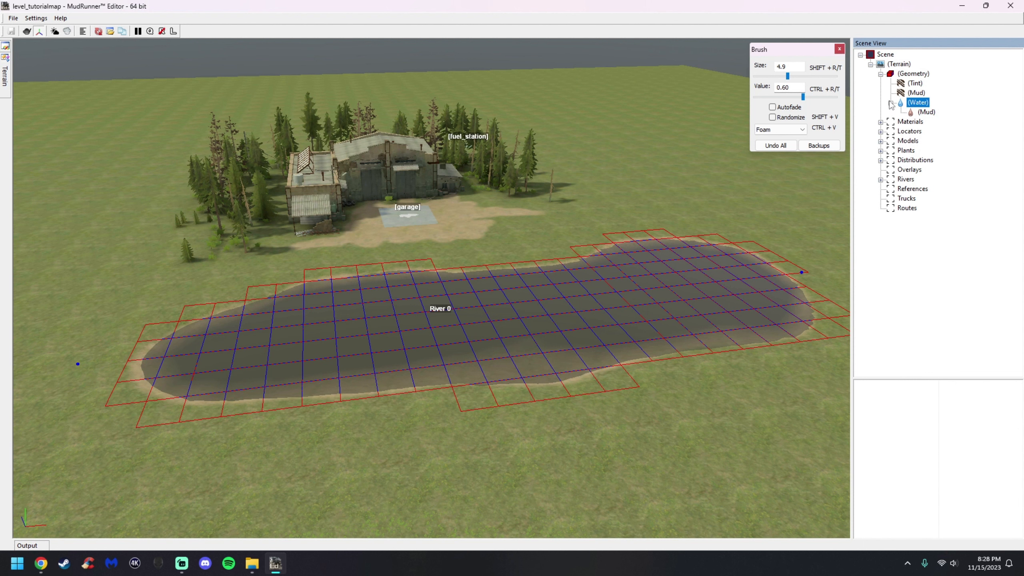
click(771, 133)
click(768, 146)
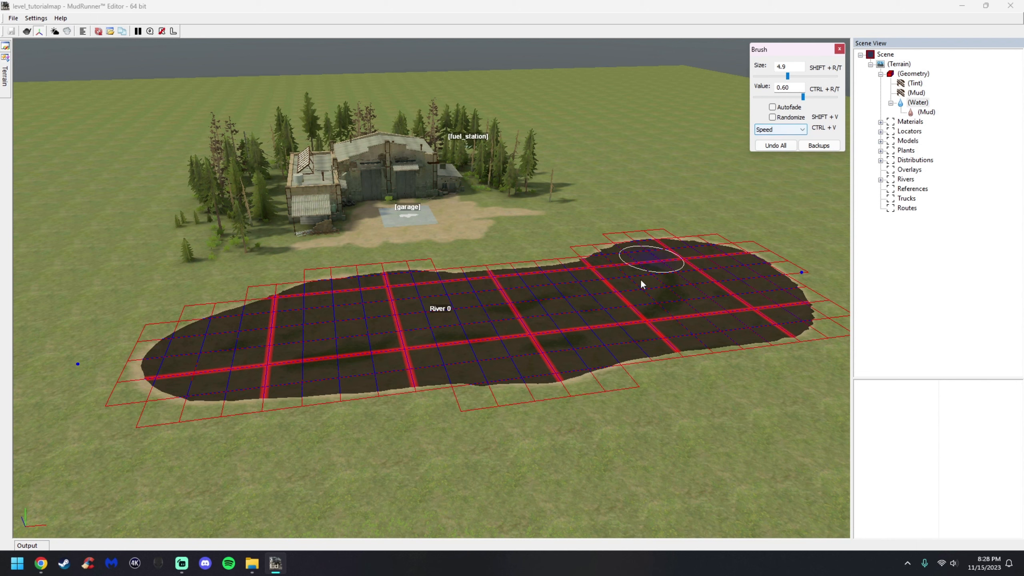
alt+middle_drag(526, 333, 477, 364)
scroll(513, 290, down, 3)
scroll(516, 306, up, 2)
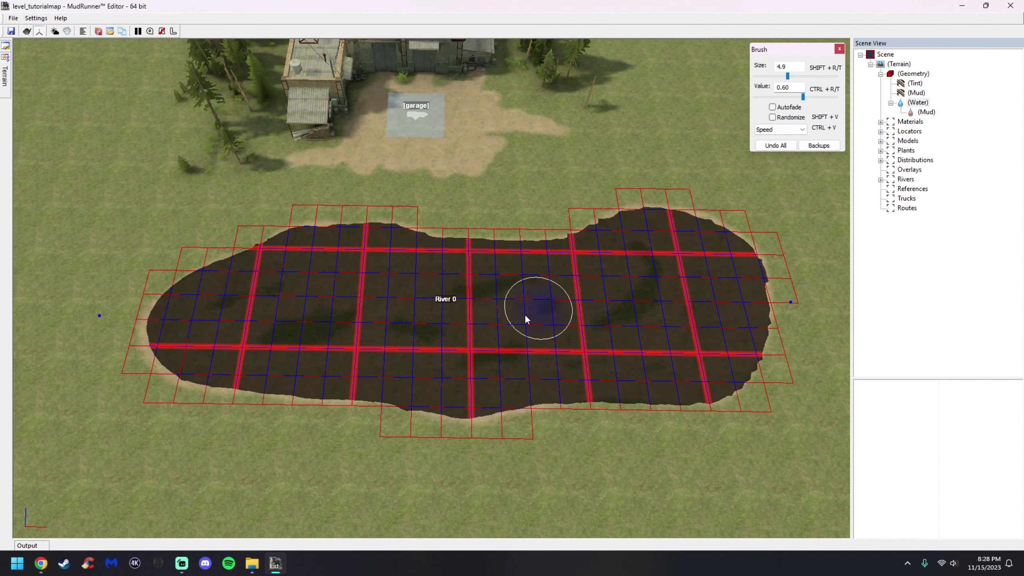
key(alt+Tab)
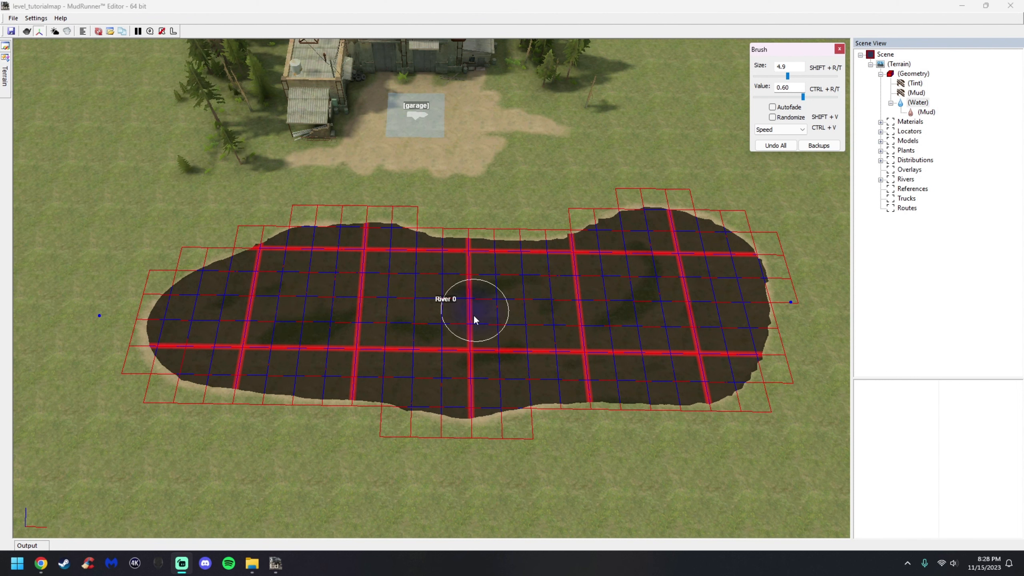
alt+middle_drag(487, 297, 488, 305)
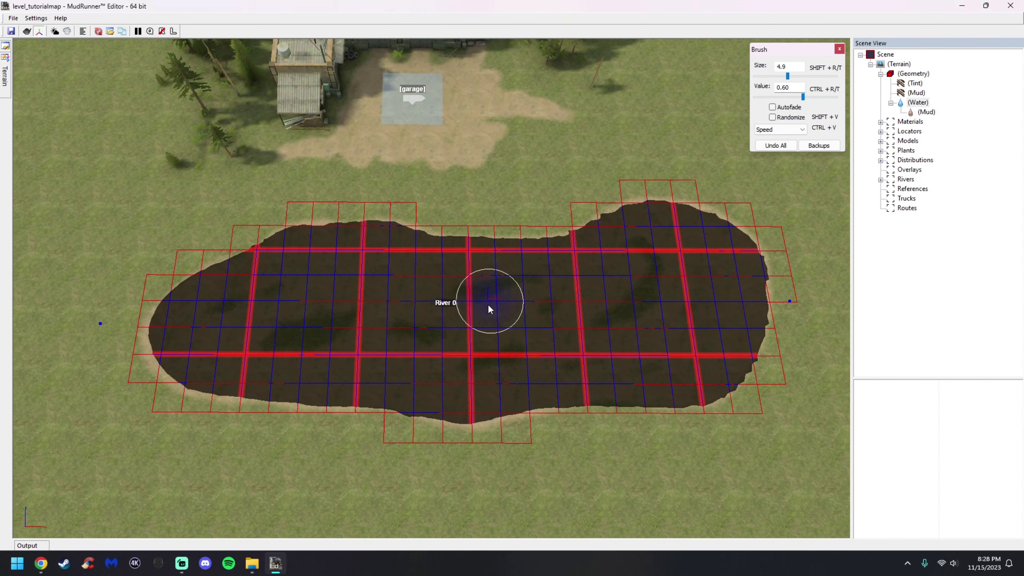
Keep the brush in Speed mode and paint water speed along the river's length at value 0.75
click(775, 131)
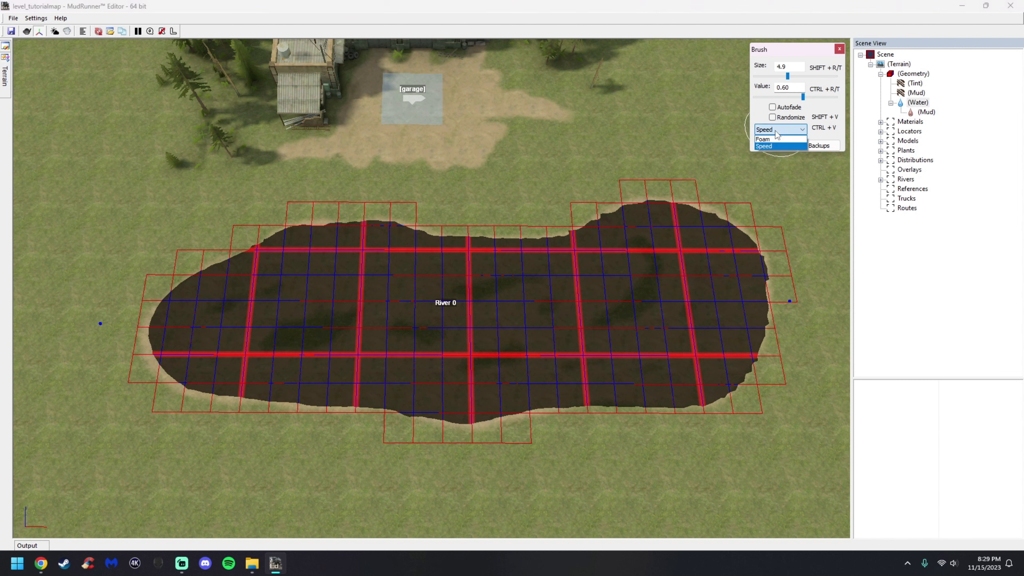
click(771, 145)
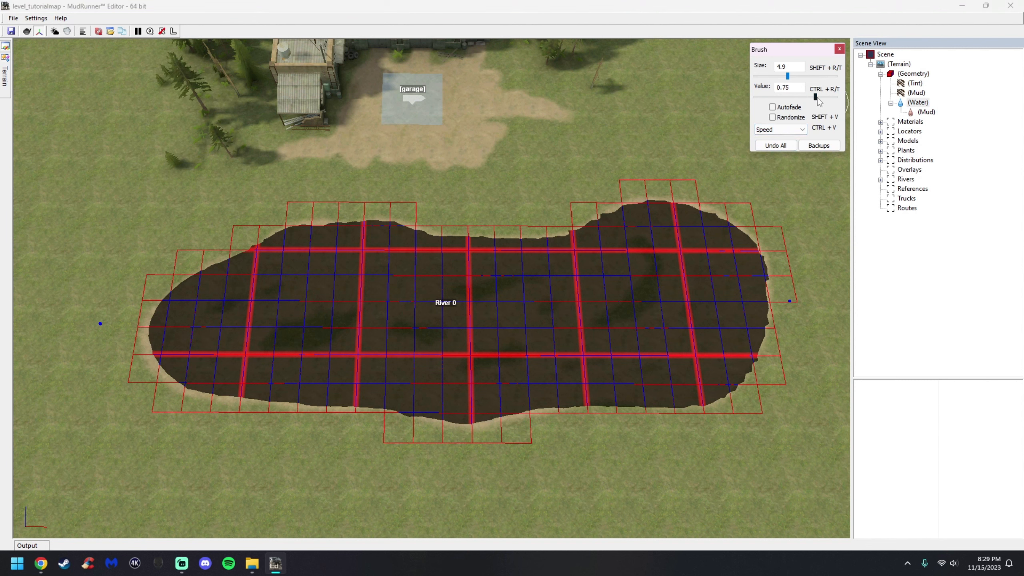
mouse_move(191, 331)
mouse_down()
mouse_move(326, 319)
mouse_move(627, 325)
mouse_move(716, 297)
mouse_move(750, 298)
mouse_up()
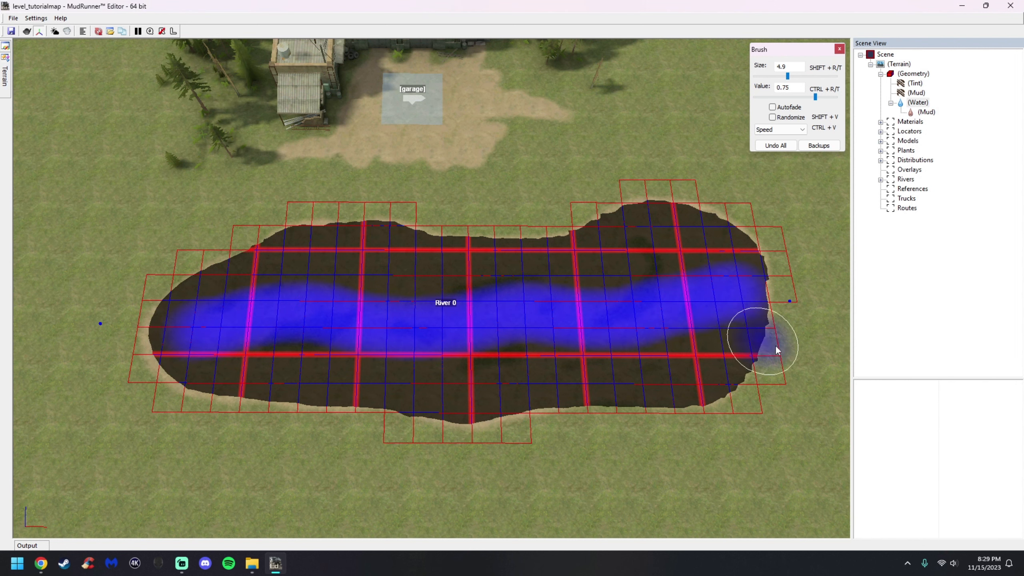
Switch the brush to Foam with Randomize on and paint foam along the river
click(773, 129)
click(774, 140)
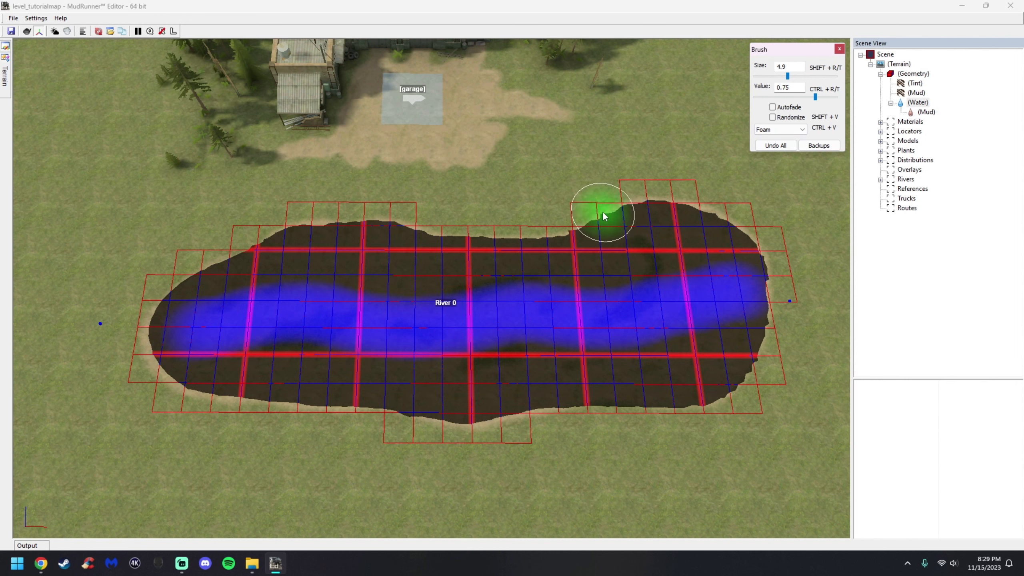
click(772, 116)
mouse_move(198, 340)
mouse_down()
mouse_move(265, 317)
mouse_move(423, 325)
mouse_move(746, 296)
mouse_up()
middle_drag(476, 295, 524, 269)
Inspect the painted river water up close in the 3D view
scroll(423, 396, down, 1)
scroll(439, 394, up, 1)
right_click(456, 391)
scroll(420, 380, up, 3)
middle_drag(420, 380, 482, 347)
scroll(480, 357, up, 2)
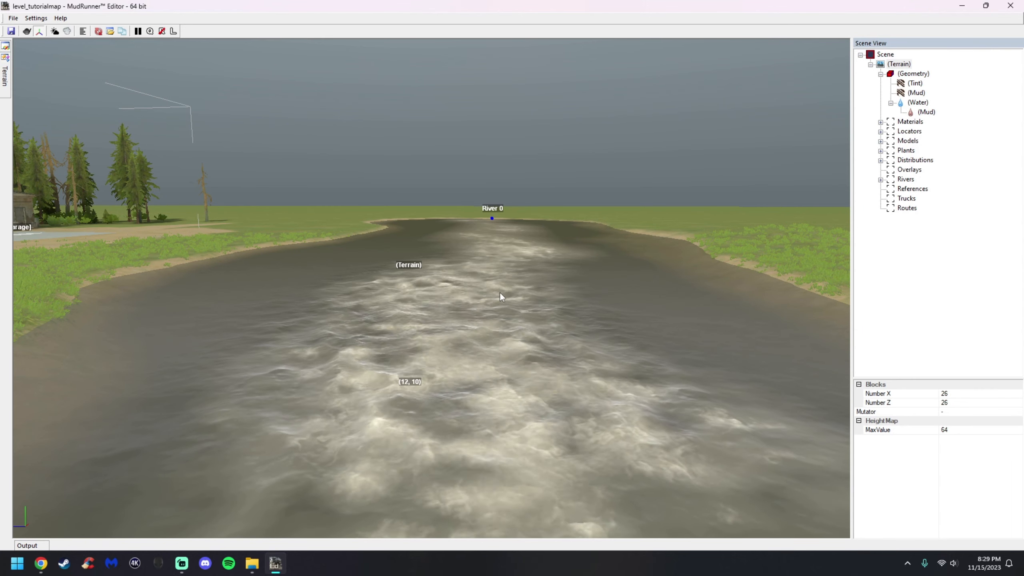
middle_drag(498, 286, 437, 331)
scroll(562, 263, down, 3)
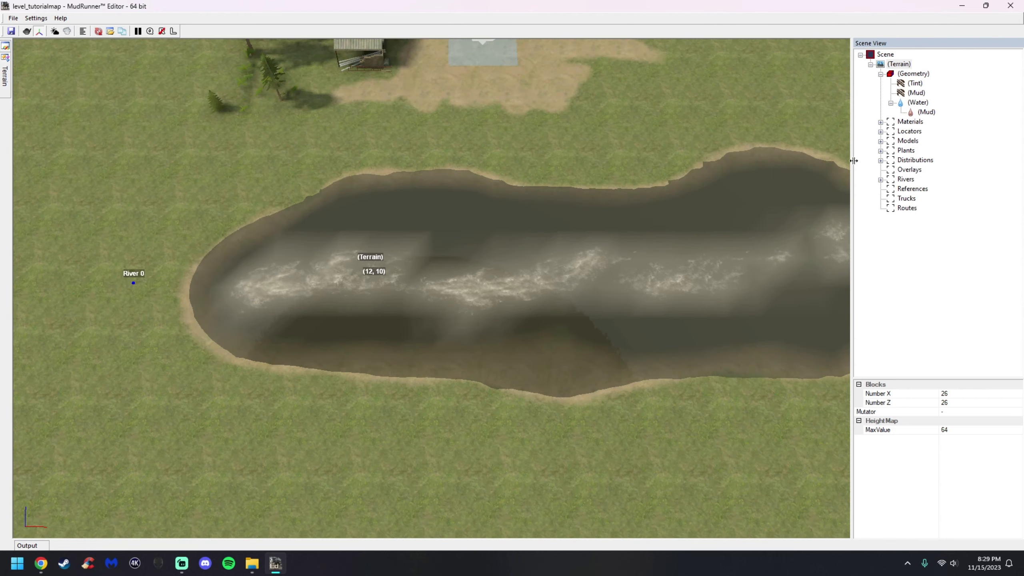
Select the Water layer, set the Foam value to 0 with Randomize off, and erase foam along the river
click(917, 102)
drag(782, 97, 727, 93)
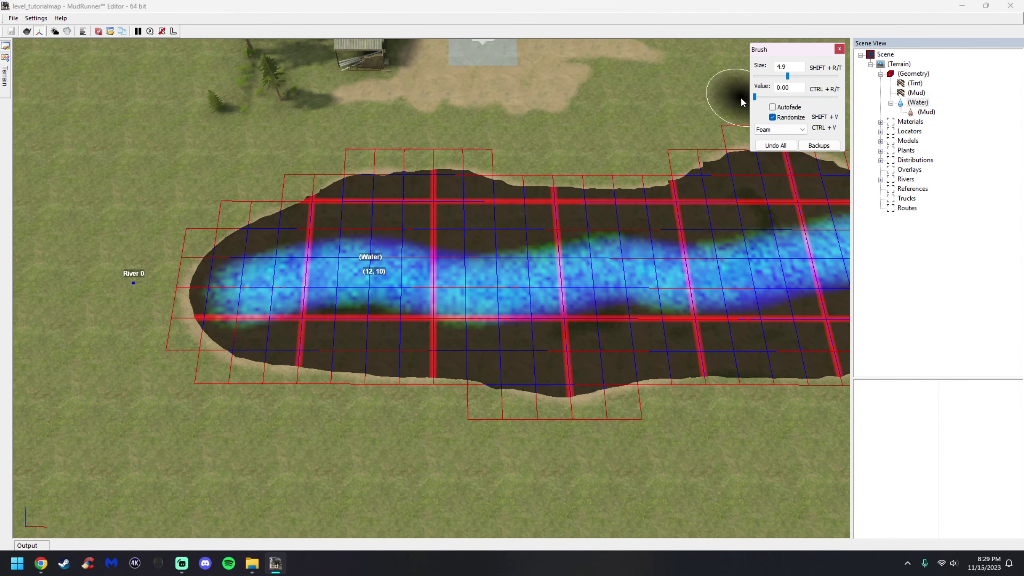
click(773, 117)
mouse_move(451, 234)
mouse_down()
mouse_move(222, 299)
mouse_move(419, 253)
mouse_move(635, 305)
mouse_up()
scroll(678, 305, down, 2)
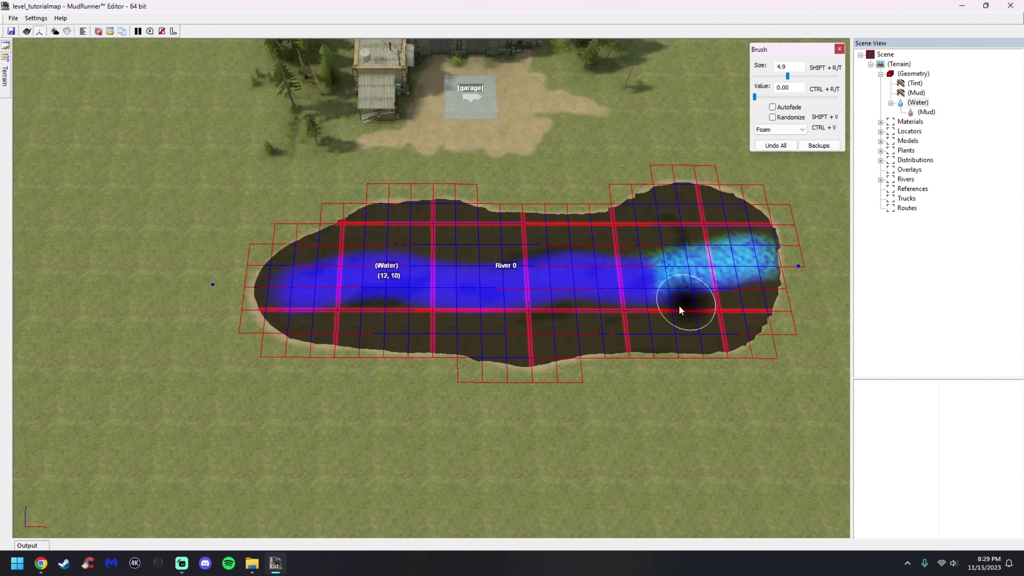
scroll(685, 296, up, 1)
mouse_move(658, 239)
mouse_down()
mouse_move(722, 286)
mouse_move(727, 194)
mouse_up()
Switch the brush to Speed and erase water speed along the river at value 0
click(776, 130)
click(767, 146)
mouse_move(685, 226)
mouse_down()
mouse_move(788, 243)
mouse_move(643, 300)
mouse_move(590, 242)
mouse_move(433, 258)
mouse_move(464, 323)
mouse_move(212, 260)
mouse_move(224, 337)
mouse_up()
key(Escape)
Rebuild the terrain
middle_drag(491, 305, 523, 256)
right_click(522, 255)
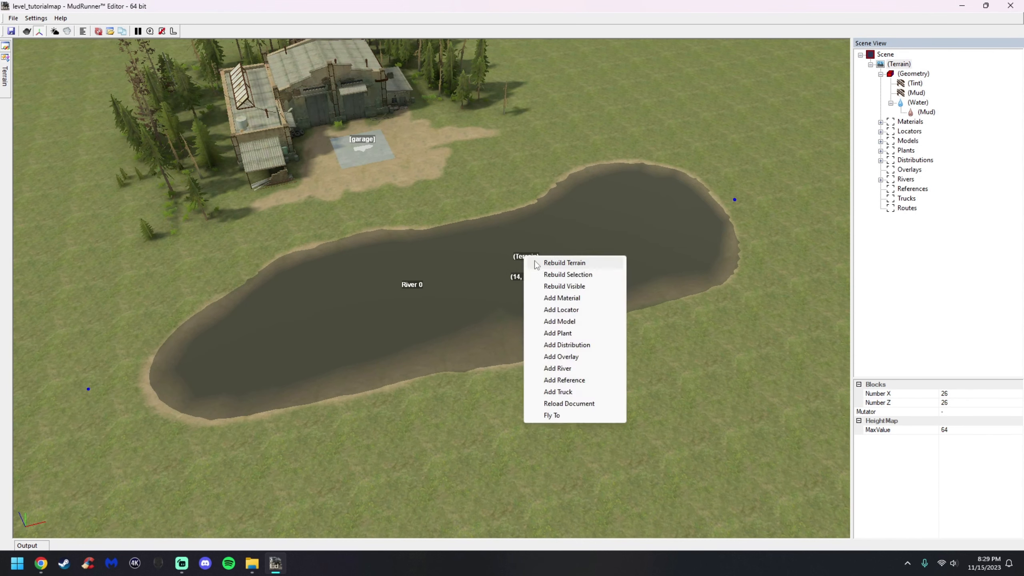
click(543, 265)
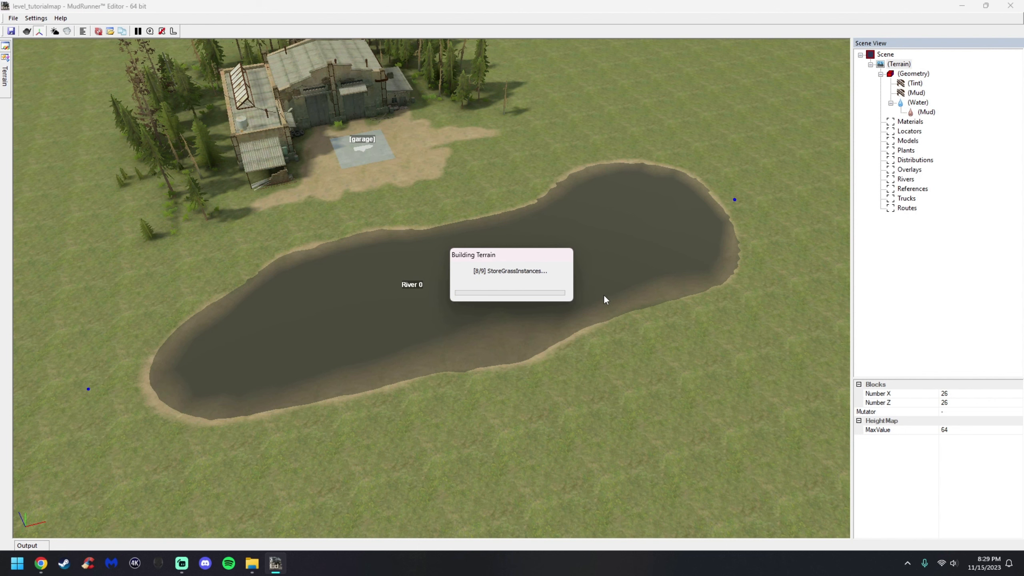
Add a truck on the dirt area in front of the garage and move it slightly
middle_drag(600, 363, 455, 218)
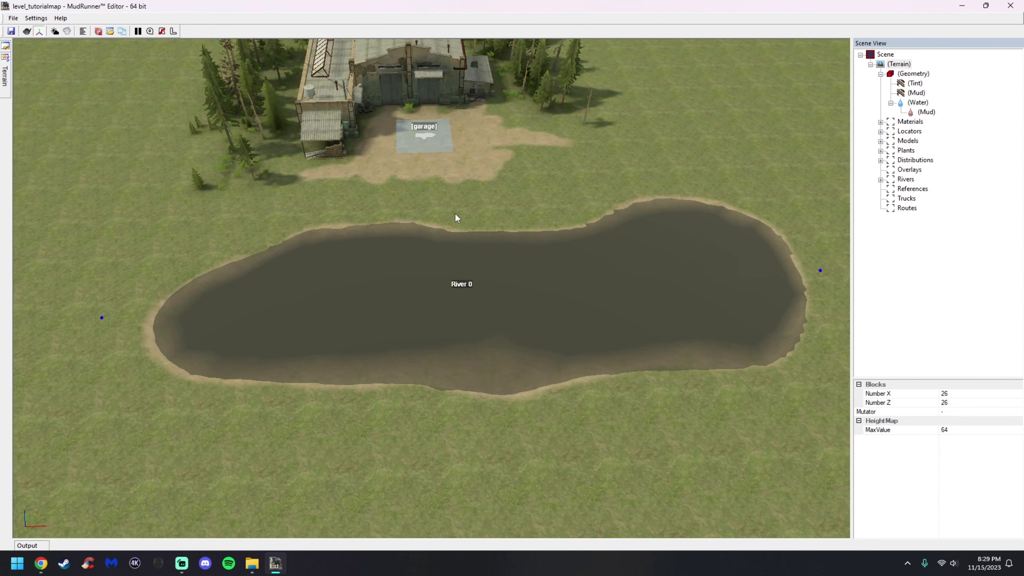
click(907, 198)
scroll(700, 267, down, 2)
scroll(428, 182, up, 4)
right_click(530, 202)
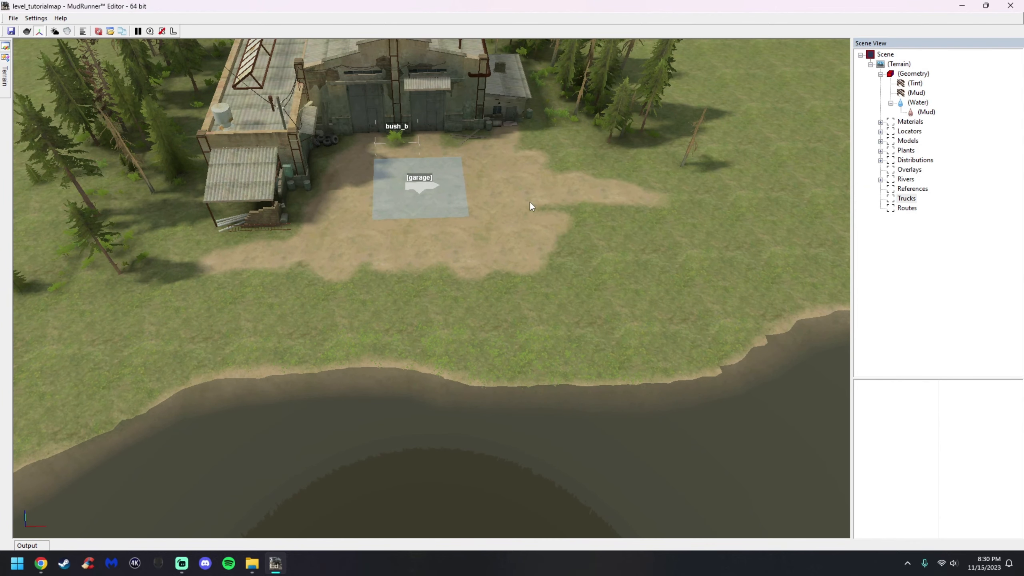
click(569, 343)
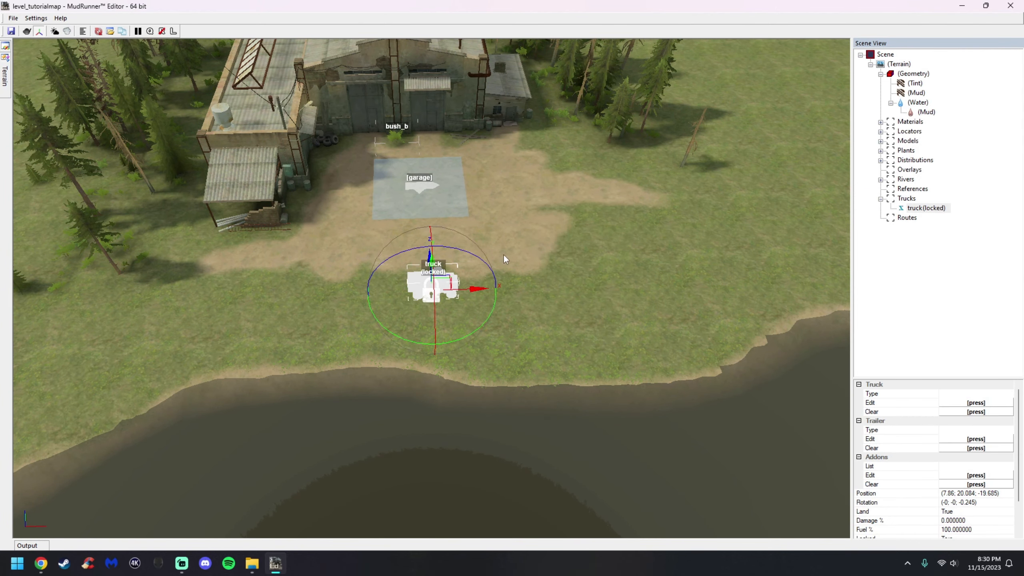
drag(444, 283, 484, 247)
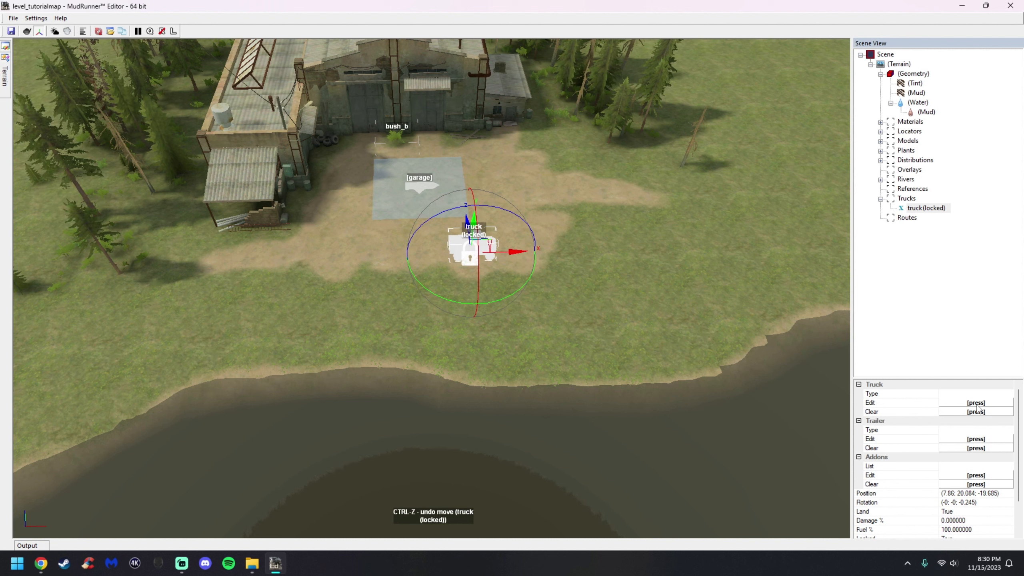
Set the truck's type to chevrolet_k5_blazer
click(977, 405)
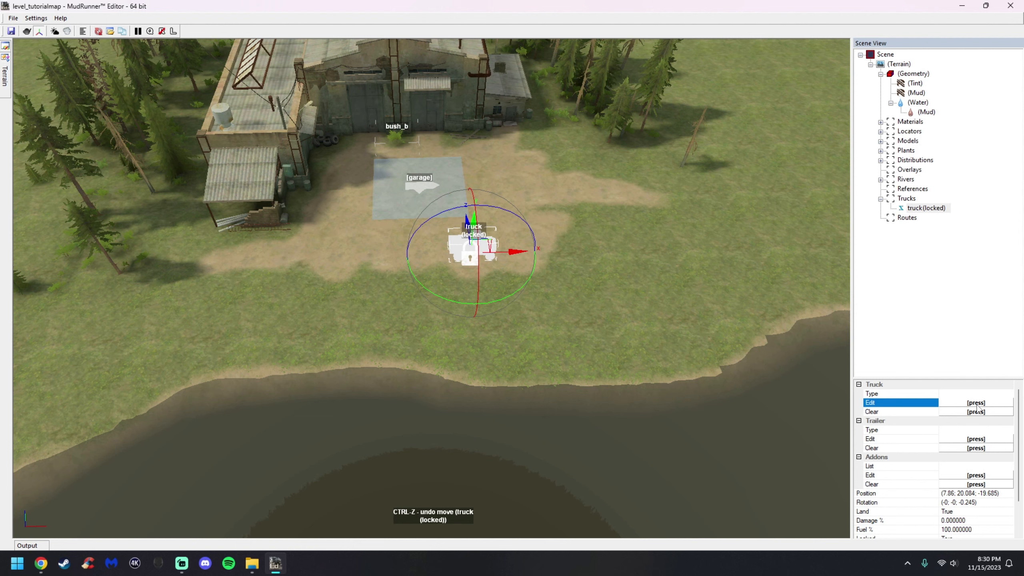
click(977, 404)
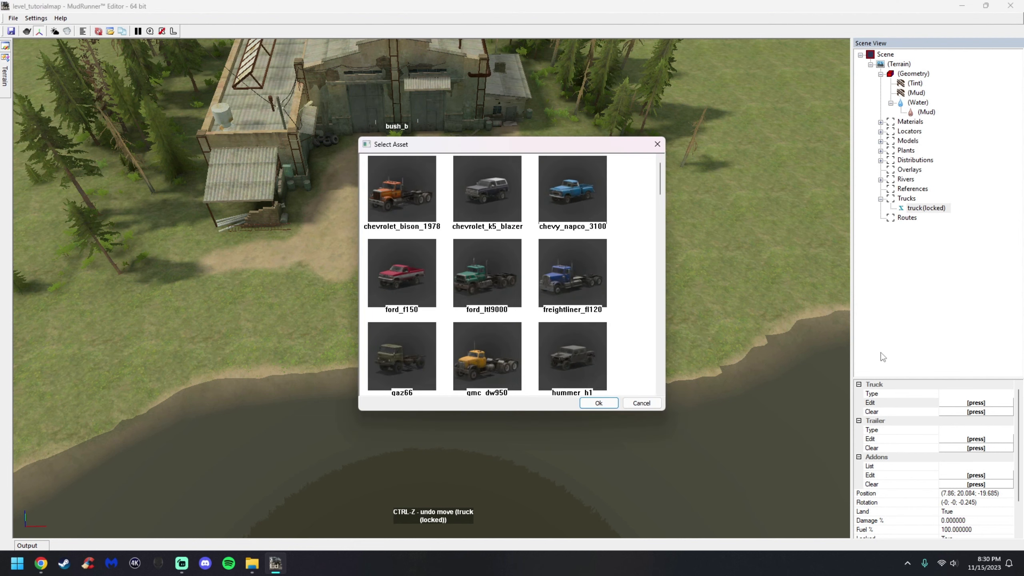
click(496, 203)
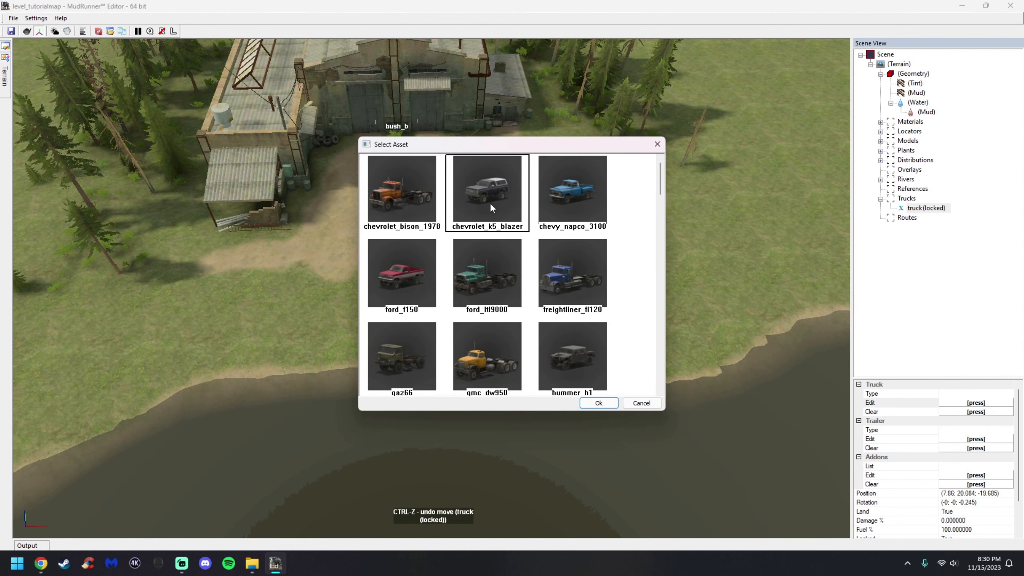
click(598, 403)
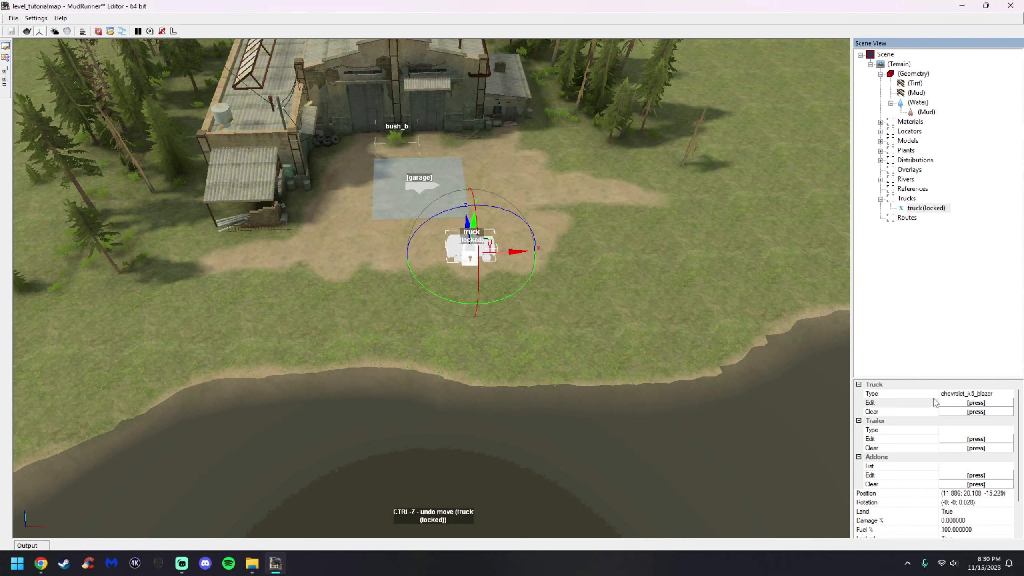
scroll(426, 236, up, 3)
scroll(444, 244, down, 3)
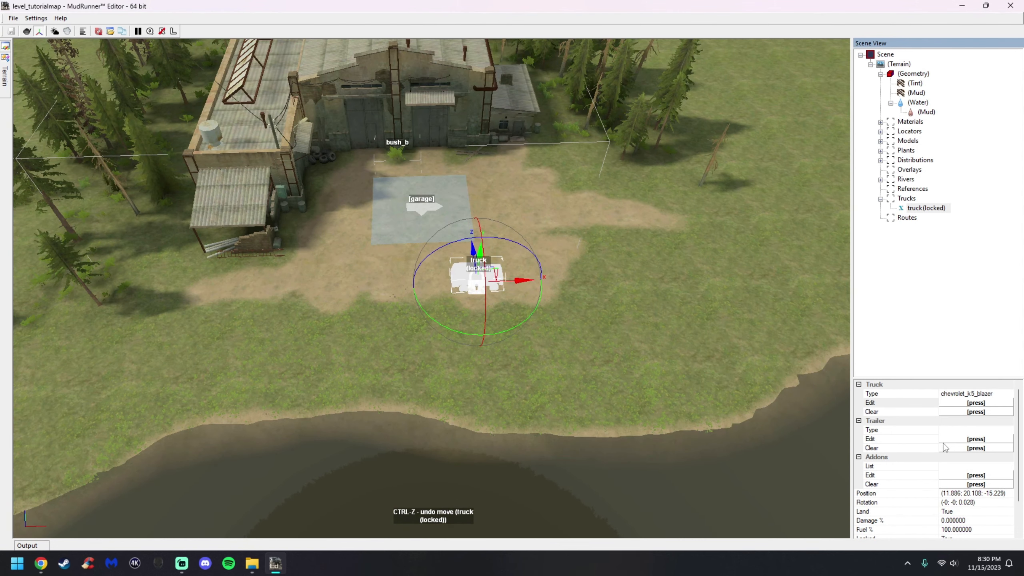
click(976, 439)
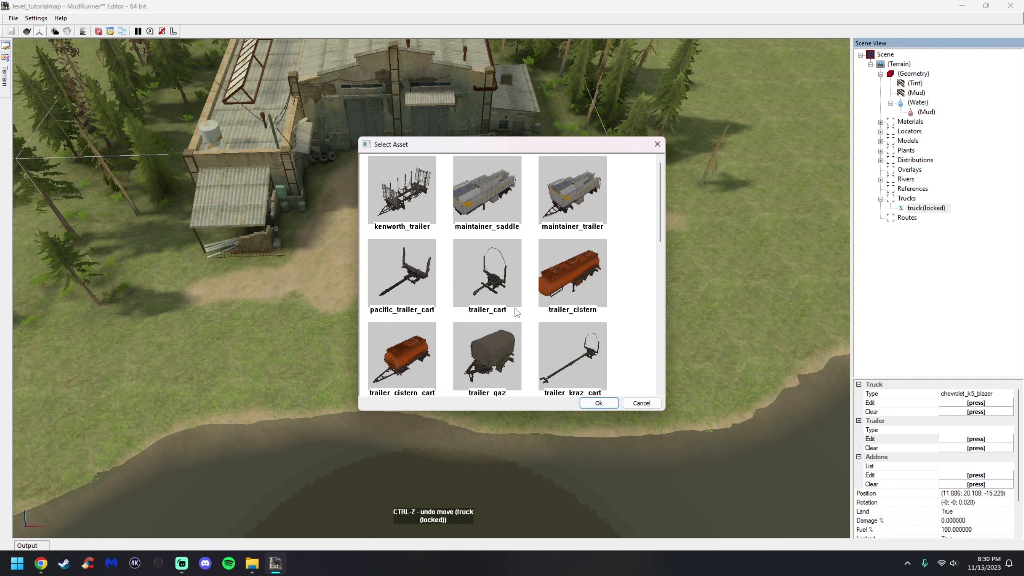
click(642, 402)
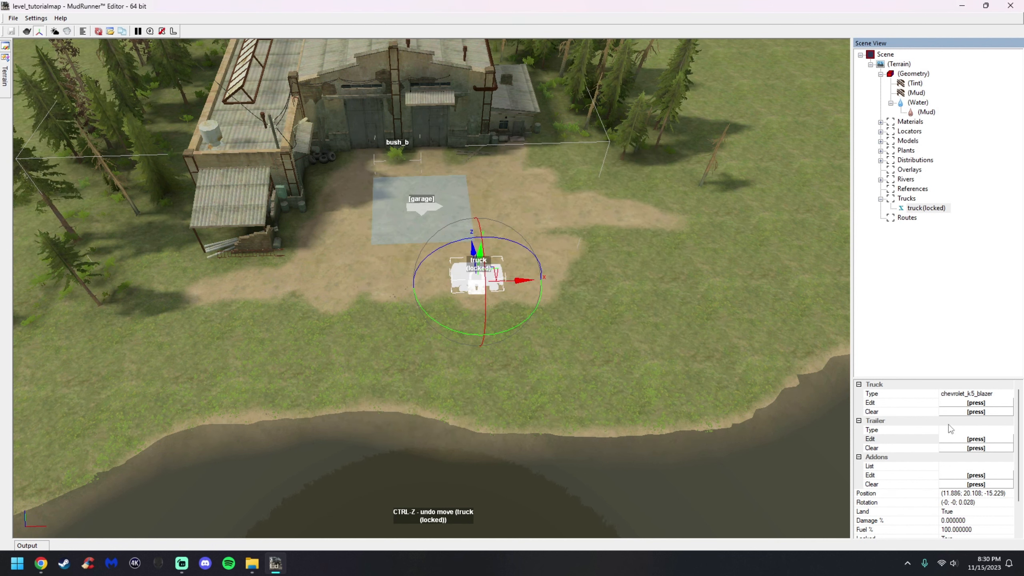
click(976, 479)
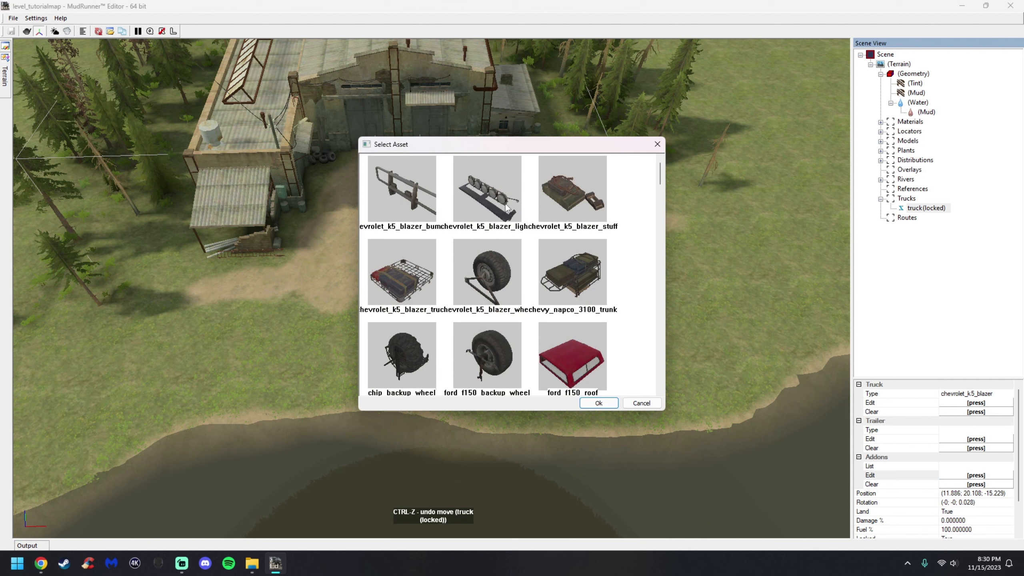
ctrl+click(415, 212)
ctrl+click(465, 209)
ctrl+click(545, 207)
ctrl+click(417, 276)
ctrl+click(498, 281)
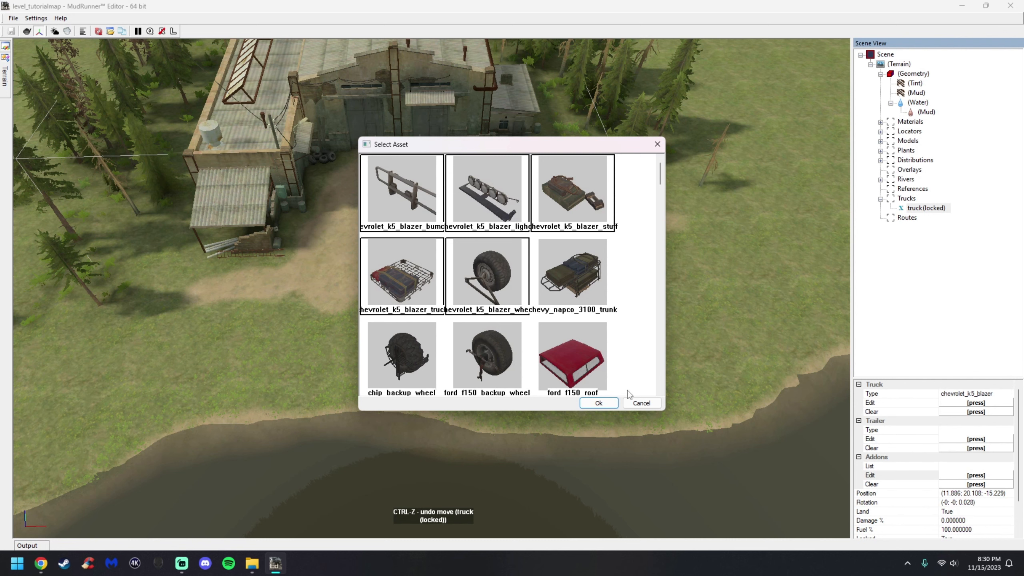
click(646, 403)
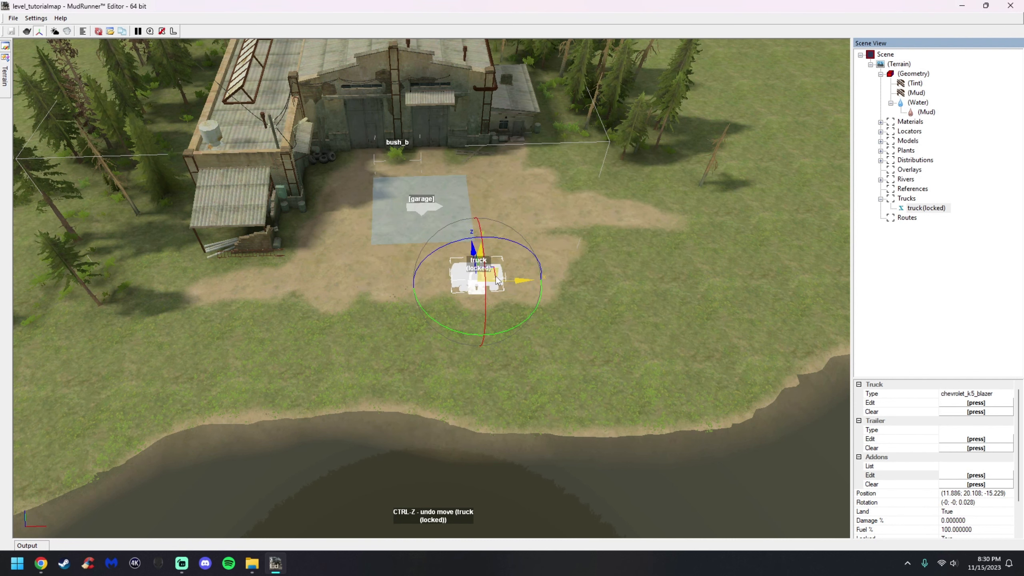
Move the truck beside the shed to the left of the garage
middle_drag(623, 325, 622, 339)
drag(502, 277, 262, 265)
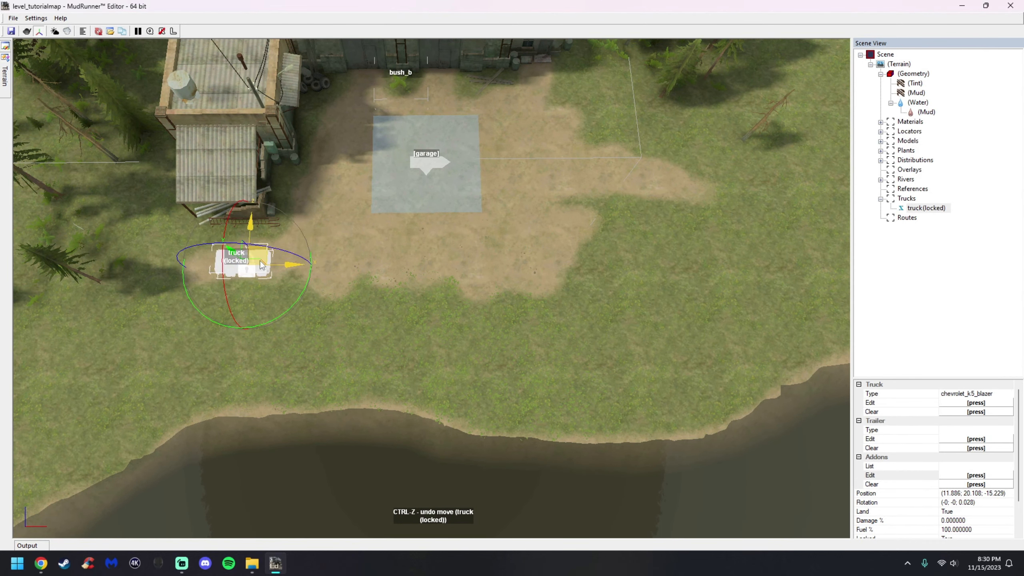
scroll(236, 225, down, 1)
scroll(235, 225, up, 1)
drag(395, 338, 398, 337)
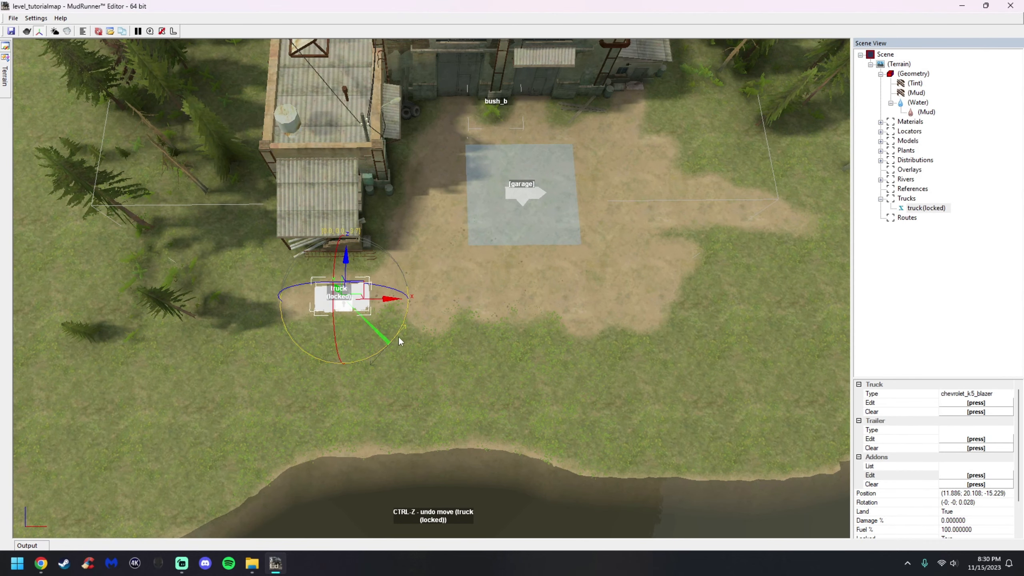
Try adjusting the truck's Damage and Fuel percentages with their sliders
click(563, 365)
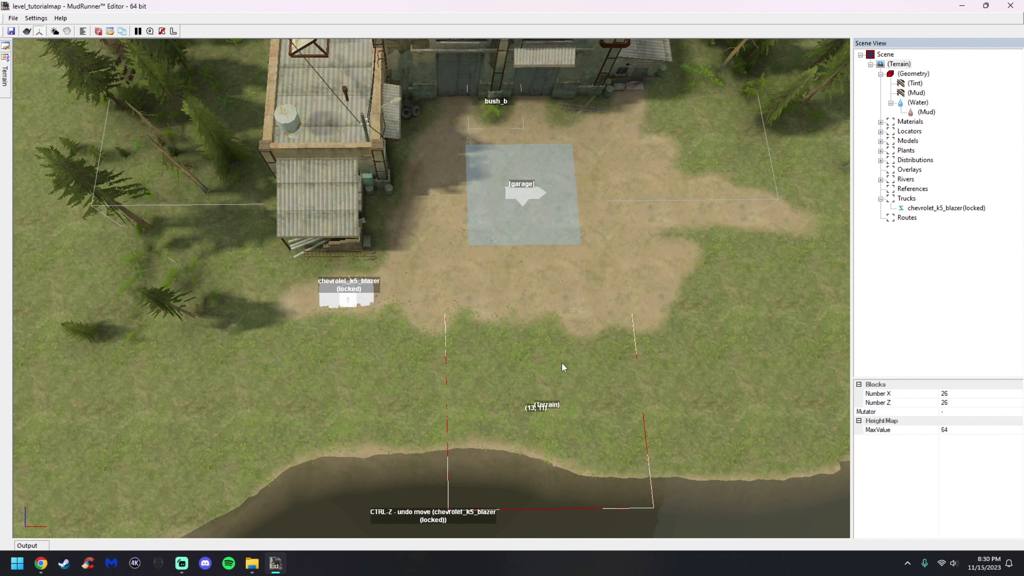
scroll(691, 314, down, 1)
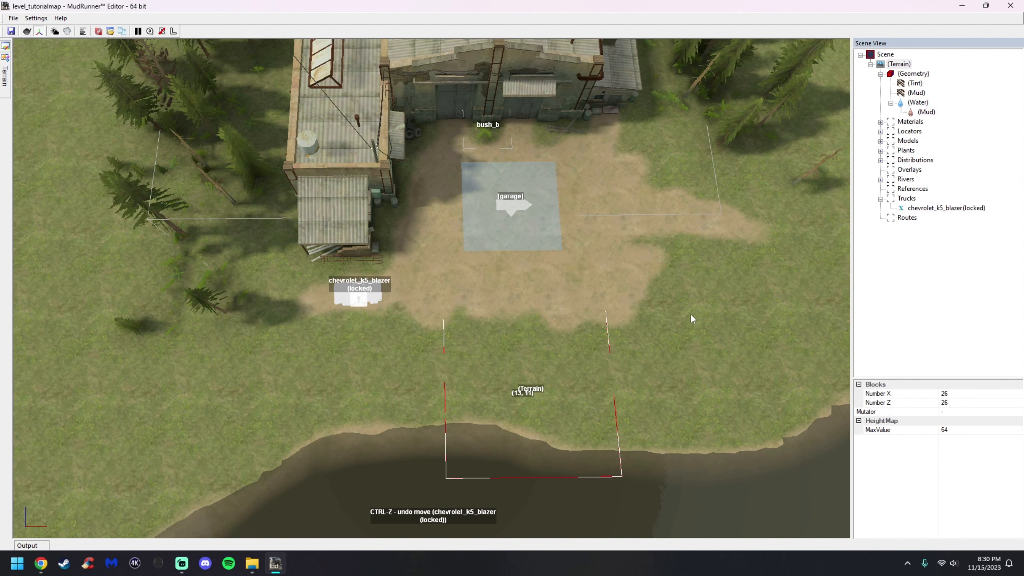
click(931, 209)
scroll(972, 447, down, 2)
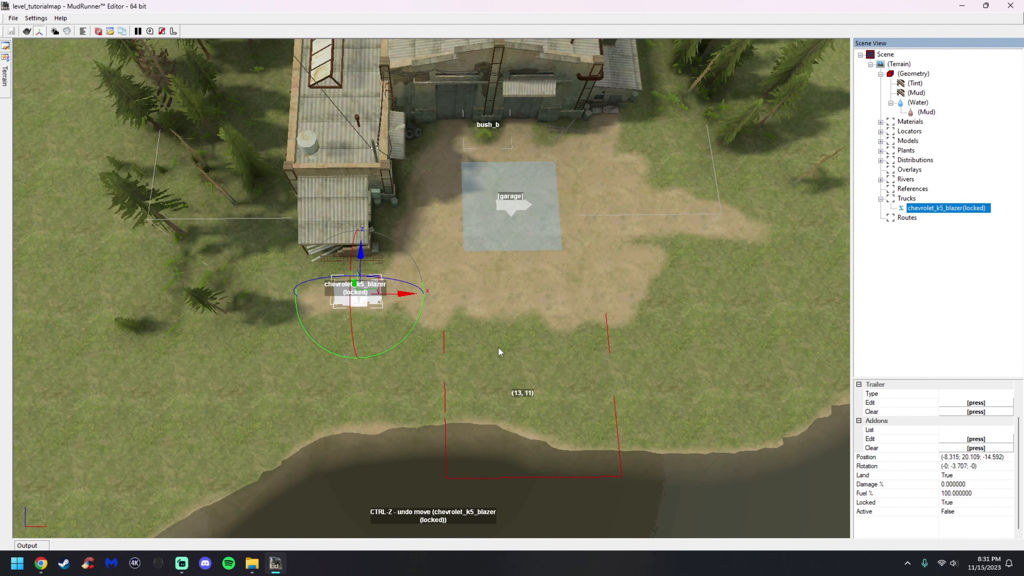
click(977, 486)
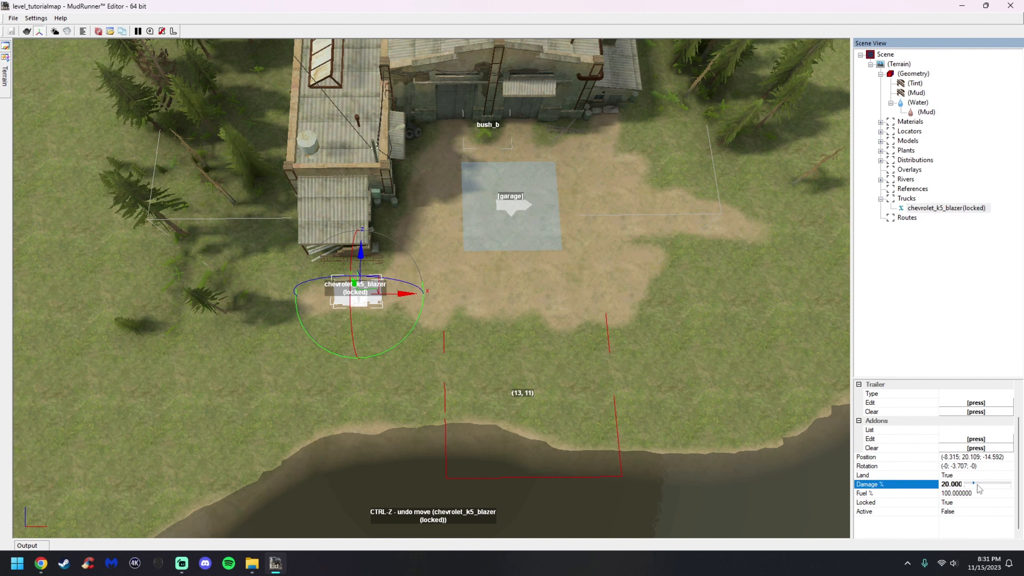
mouse_move(976, 484)
mouse_down()
mouse_move(992, 484)
mouse_move(979, 496)
mouse_up()
click(983, 494)
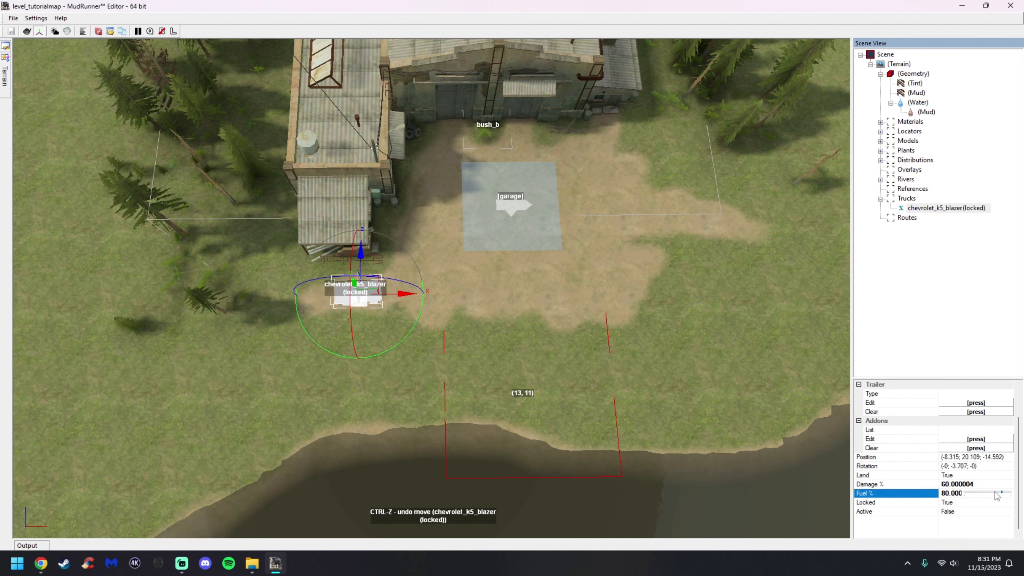
drag(1005, 496, 1011, 494)
click(986, 486)
drag(985, 485, 946, 485)
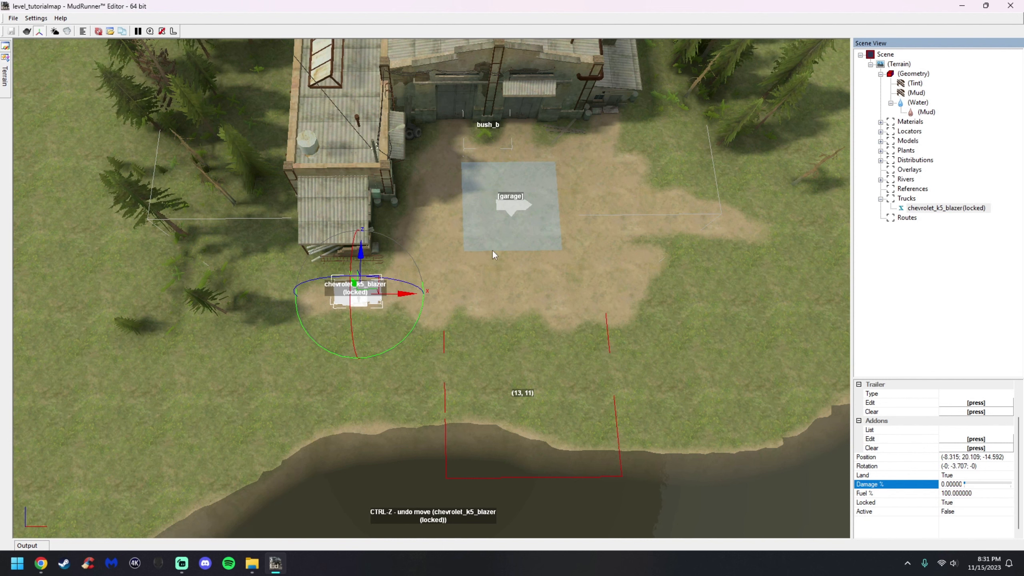
Set the truck's Locked property to False
scroll(483, 198, down, 5)
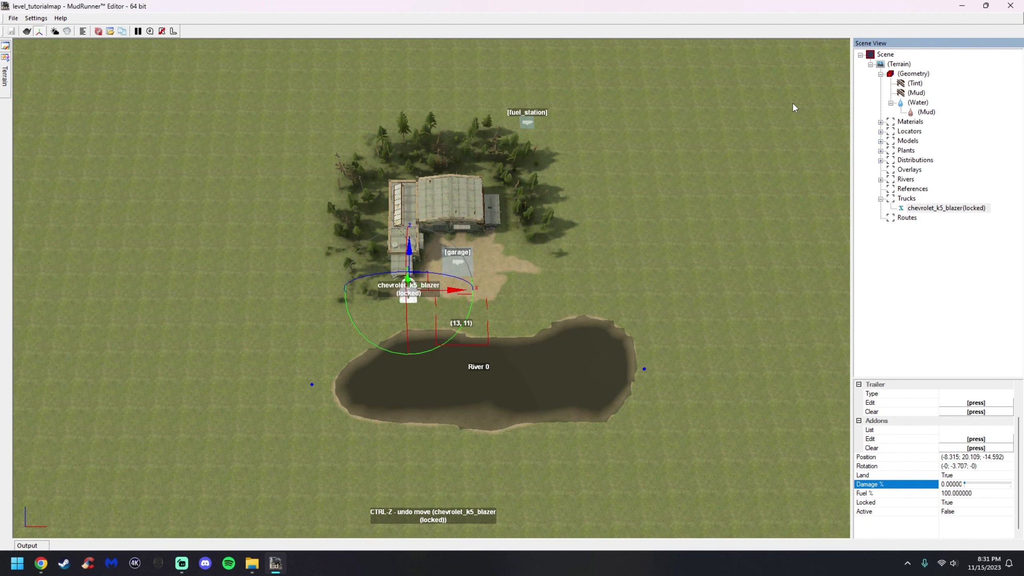
click(966, 502)
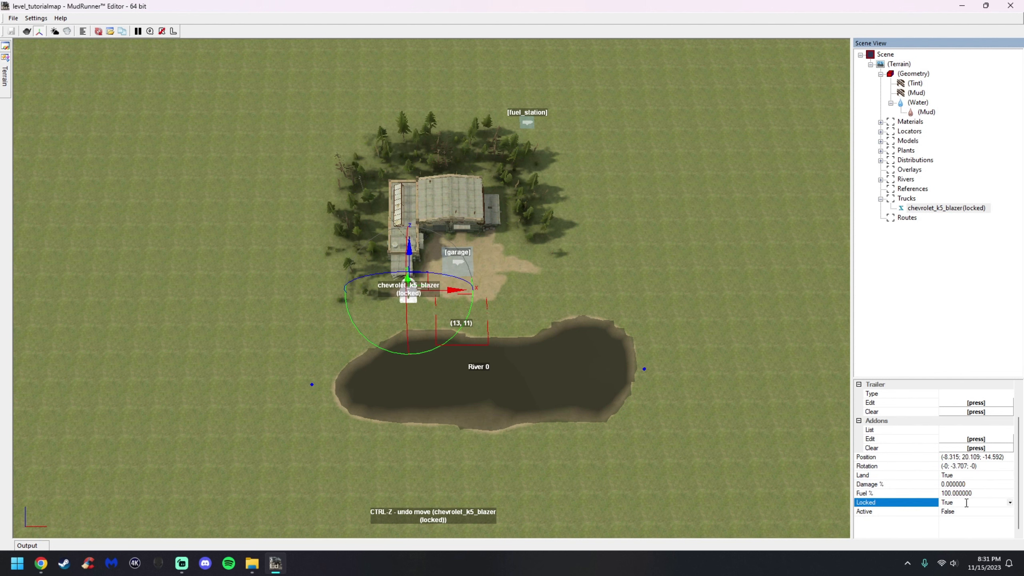
click(1010, 503)
click(1001, 521)
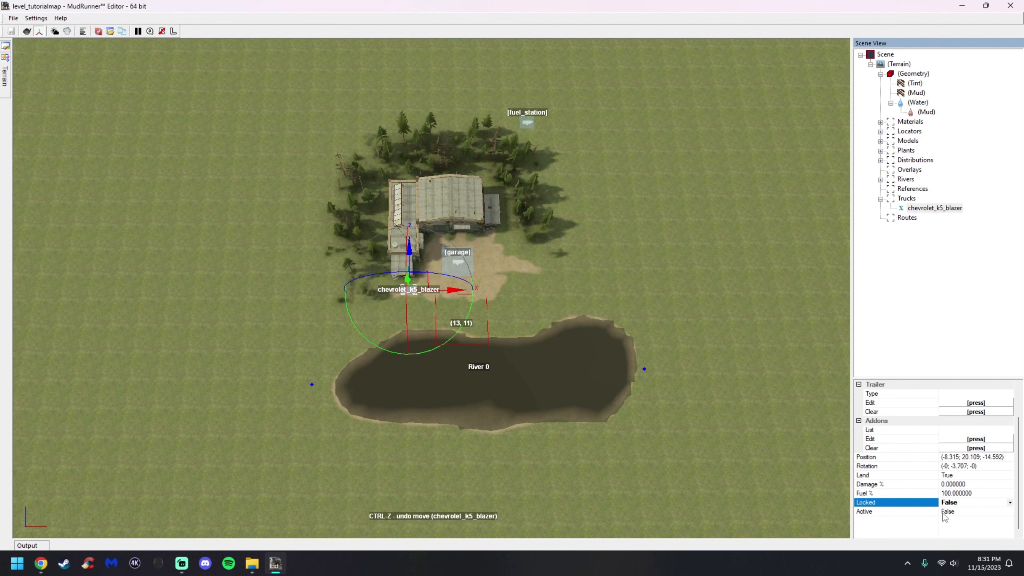
Set the chevrolet_k5_blazer's Active property to True
click(1000, 511)
click(1009, 512)
click(976, 530)
Move the Blazer out toward the lake and back beside the shed
scroll(470, 266, up, 3)
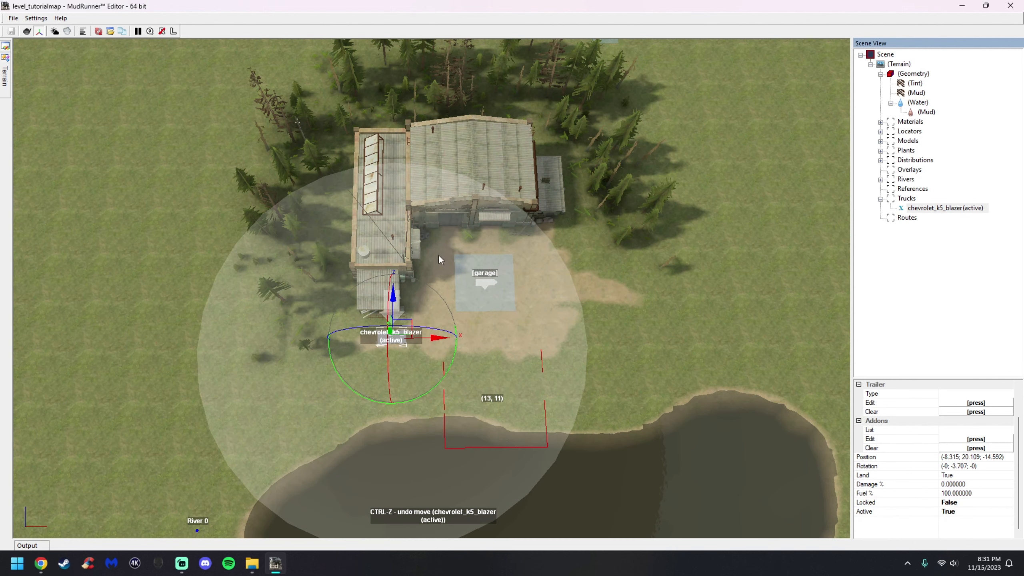
scroll(514, 328, up, 3)
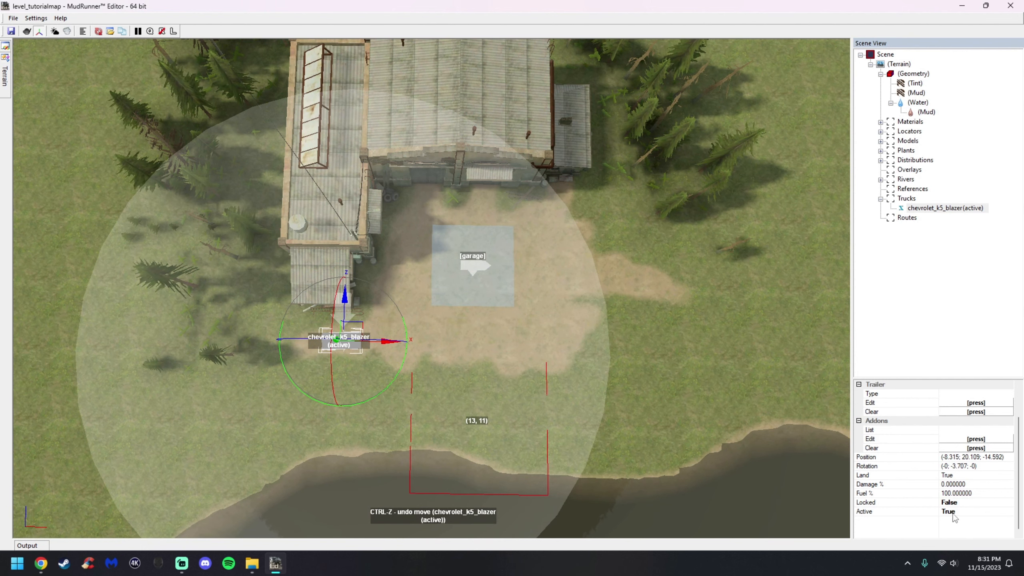
scroll(541, 392, down, 1)
drag(369, 318, 738, 387)
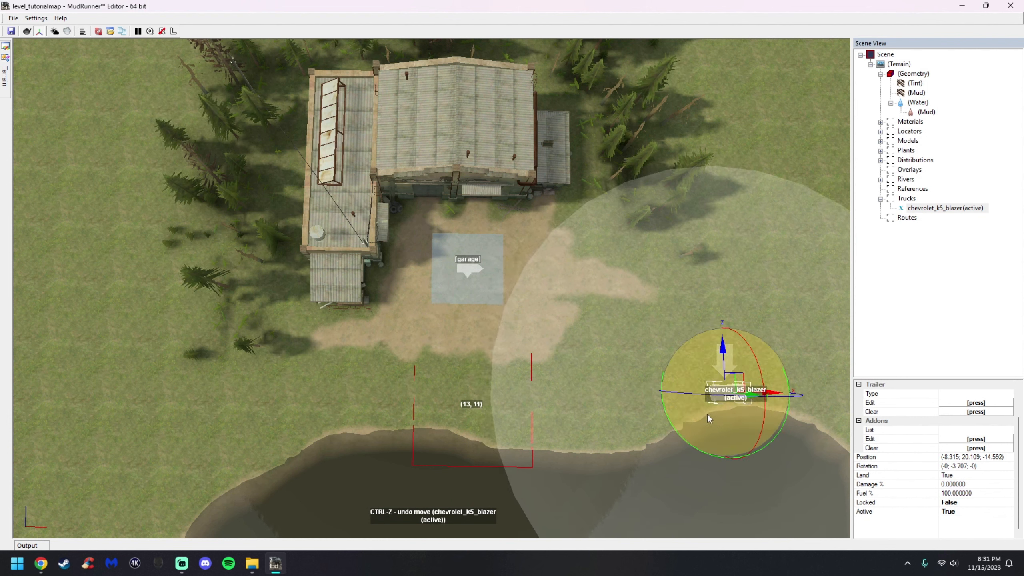
drag(737, 389, 376, 330)
Add a new truck and move it to the right of the garage area
scroll(376, 330, up, 5)
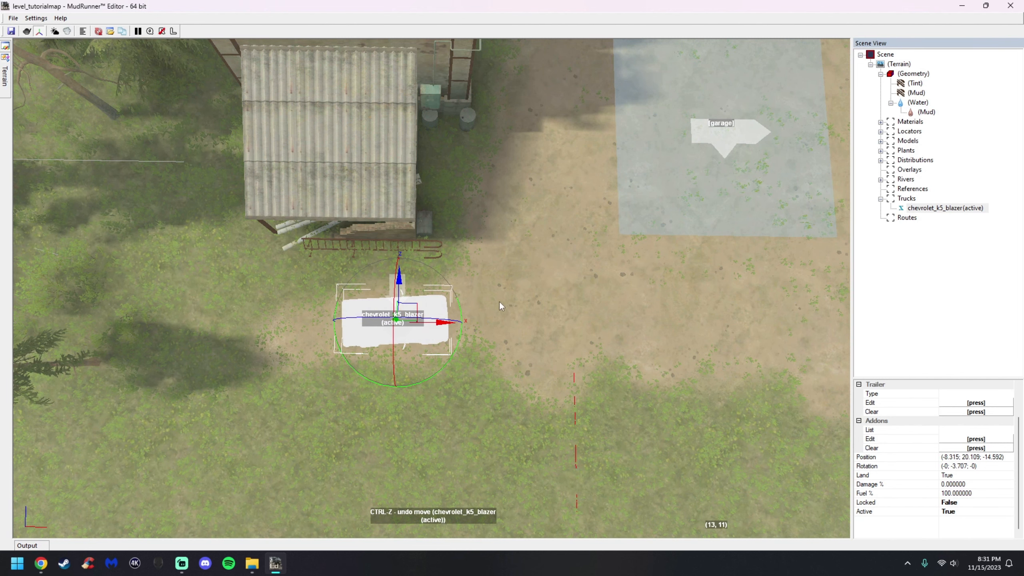
click(595, 407)
scroll(594, 407, down, 3)
right_click(617, 299)
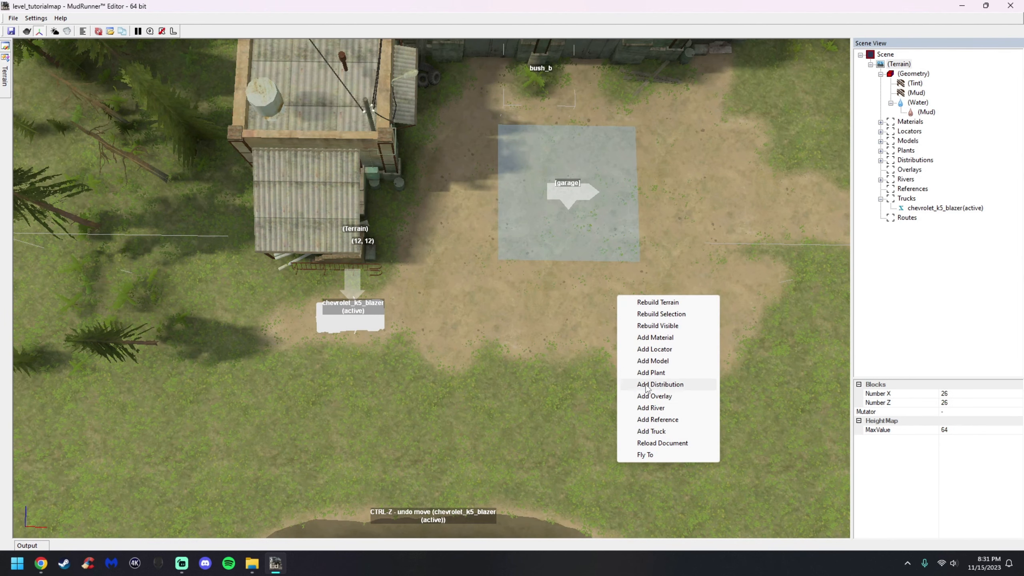
click(650, 431)
drag(455, 293, 733, 221)
Set the new truck's type to ford_f150
click(976, 402)
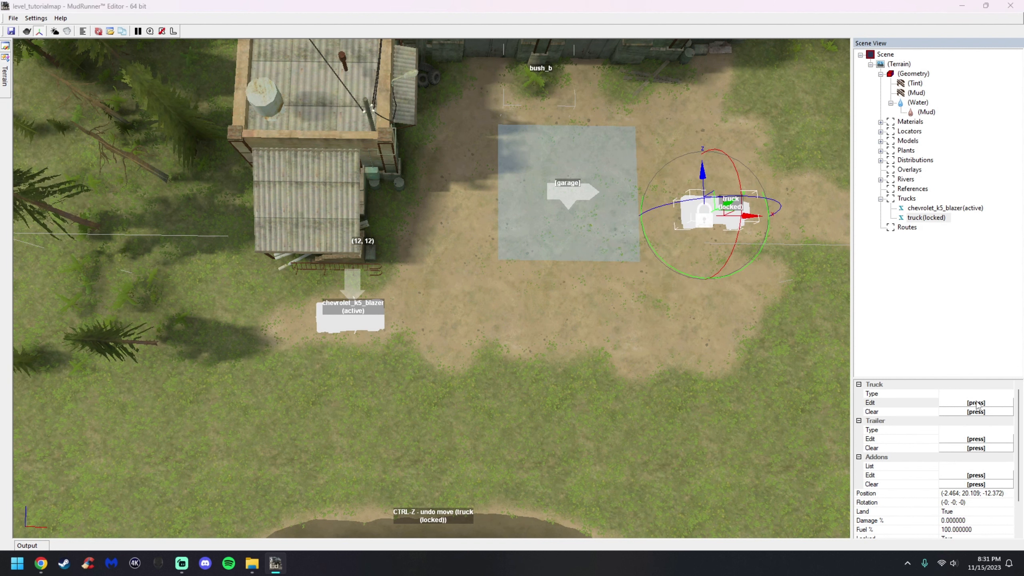
click(413, 274)
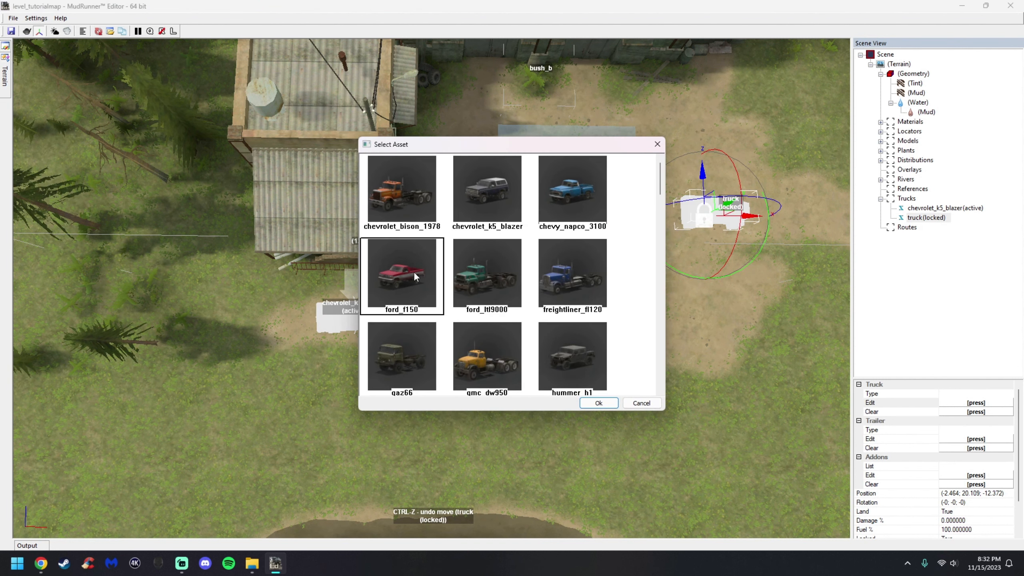
click(602, 402)
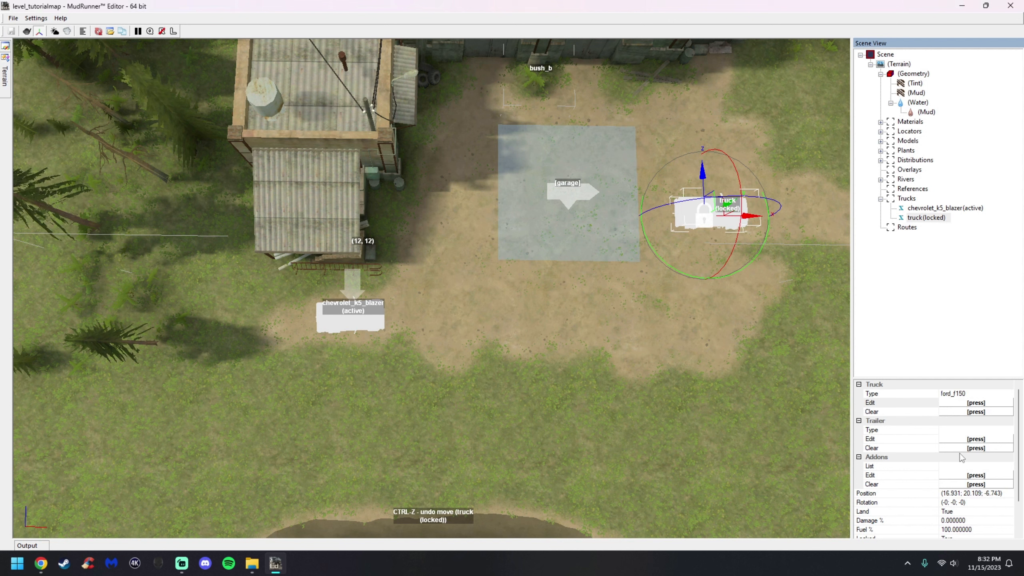
Set the ford_f150's Locked property to False
scroll(977, 511, down, 1)
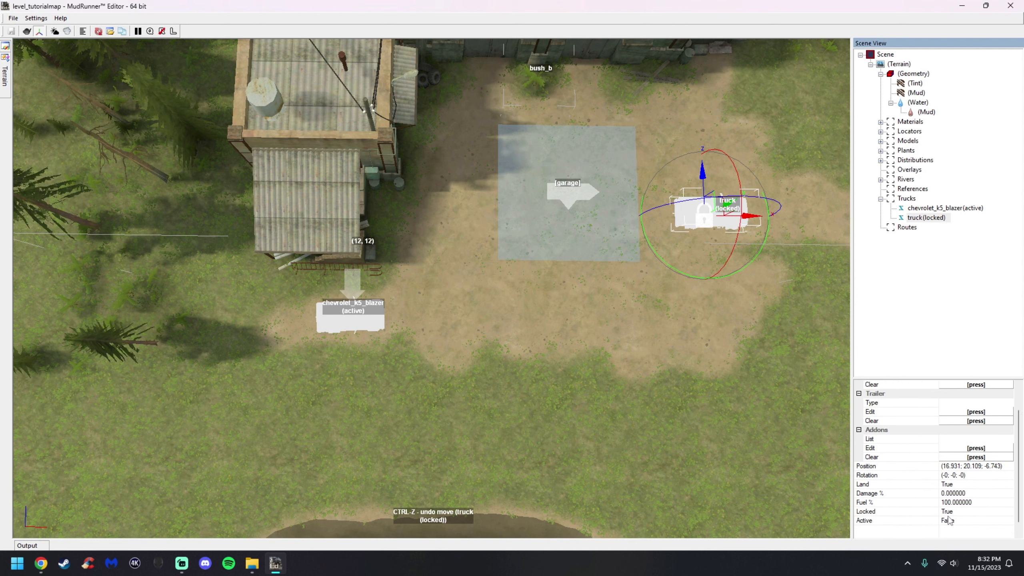
click(1008, 512)
click(1010, 511)
click(1001, 528)
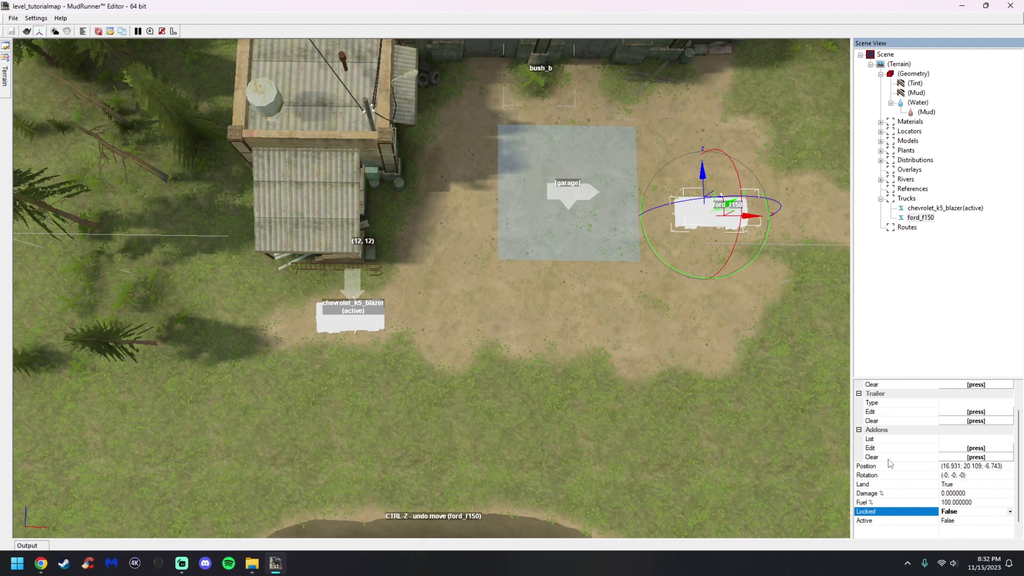
Rotate the ford_f150 so it sits angled beside the garage
drag(507, 258, 510, 256)
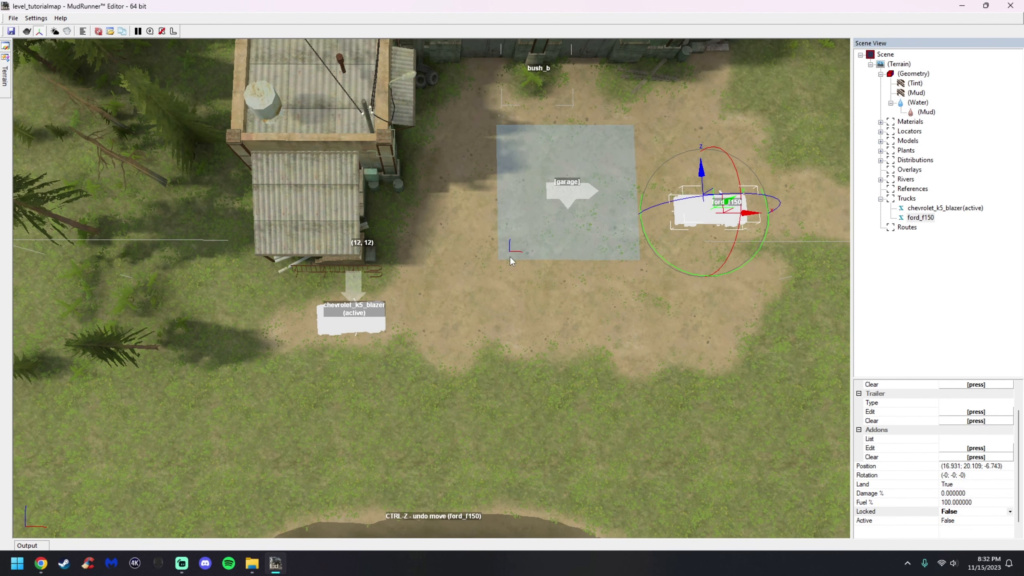
scroll(681, 194, up, 2)
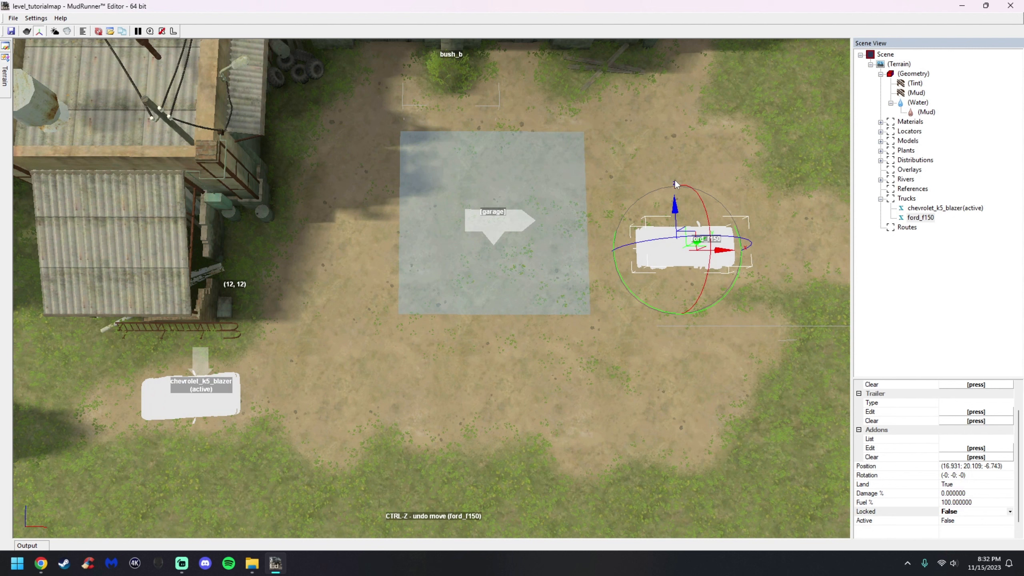
drag(684, 198, 693, 146)
scroll(538, 218, up, 2)
drag(752, 213, 583, 226)
click(580, 232)
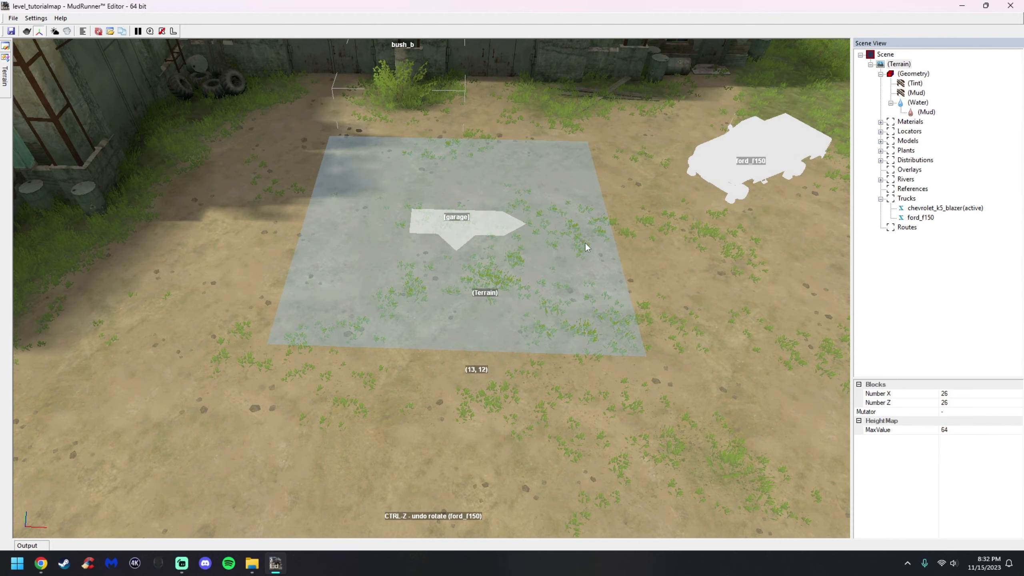
scroll(589, 332, down, 4)
right_click(516, 305)
click(536, 310)
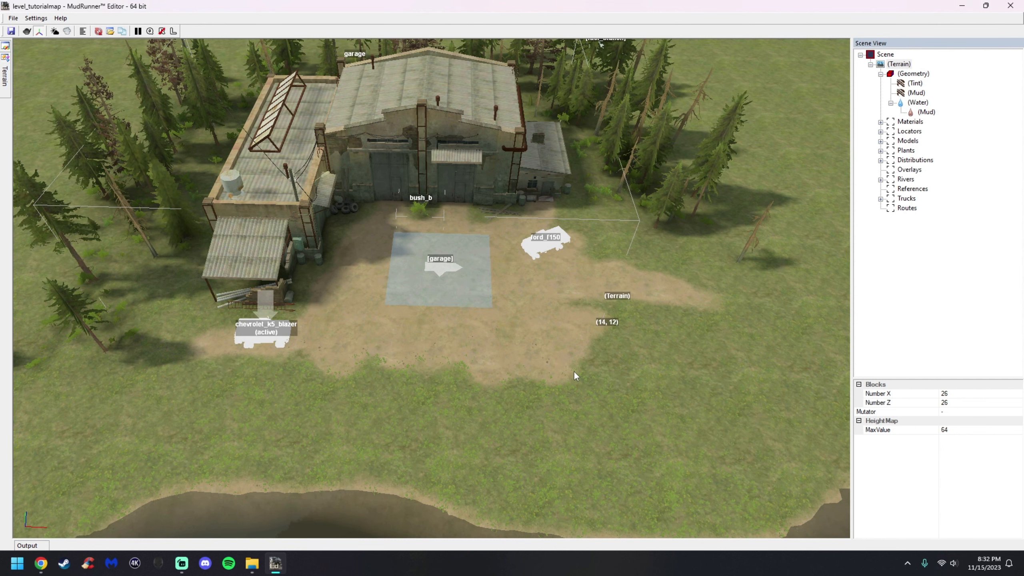
scroll(575, 375, down, 3)
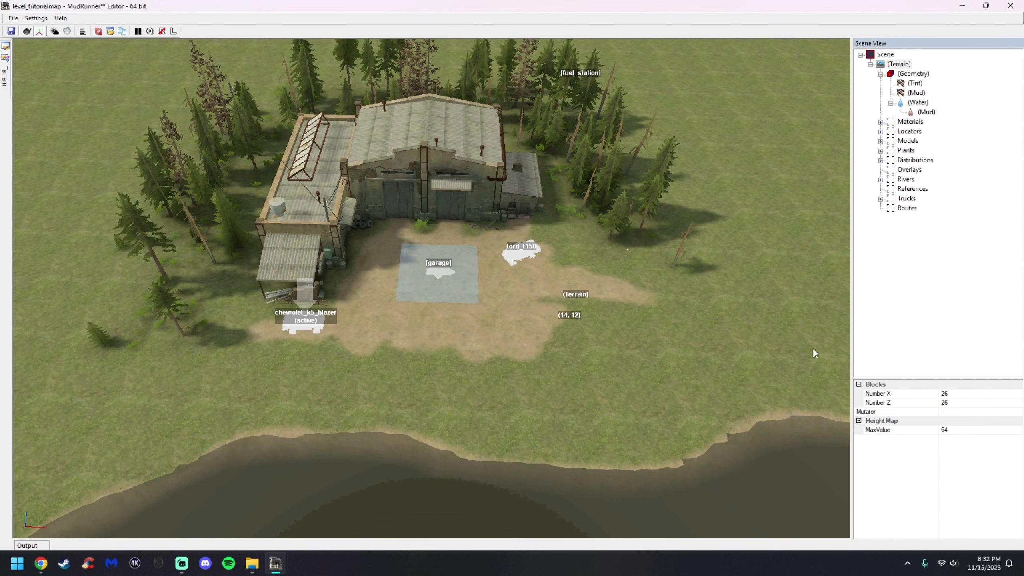
click(910, 189)
click(918, 205)
click(915, 191)
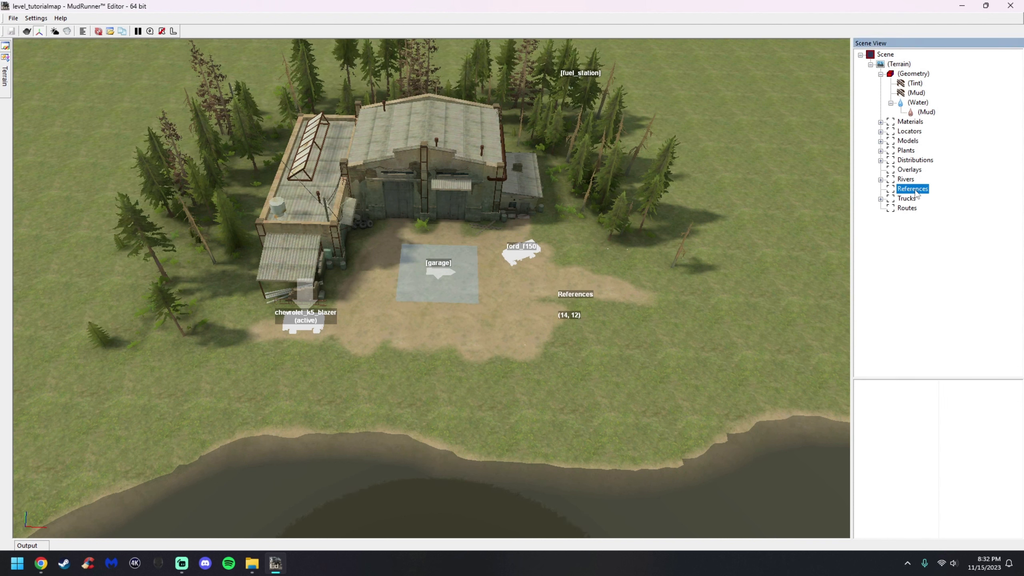
scroll(610, 270, down, 5)
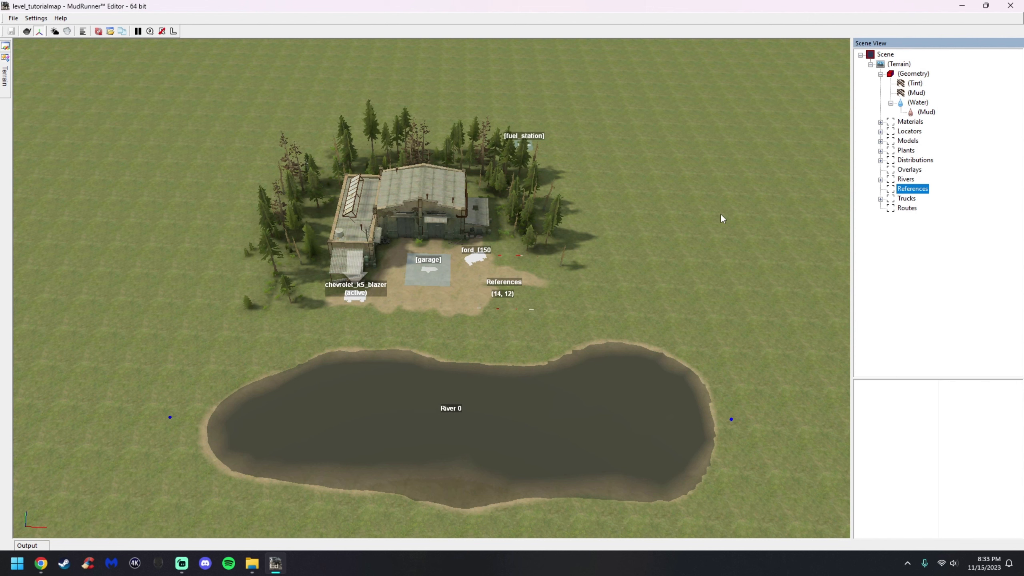
Add a route and drag its point 0 to the right of the yard
click(907, 208)
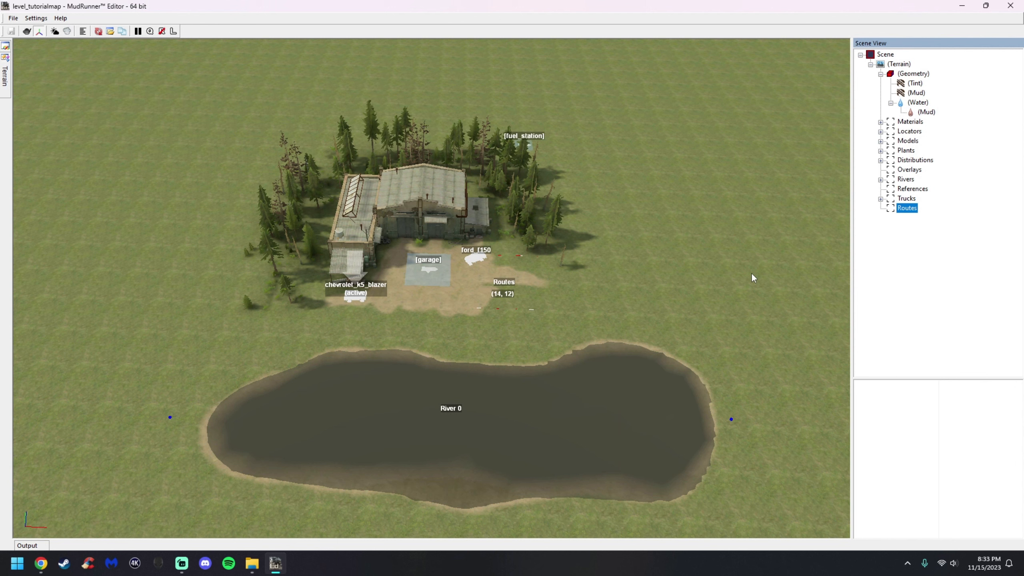
right_click(907, 207)
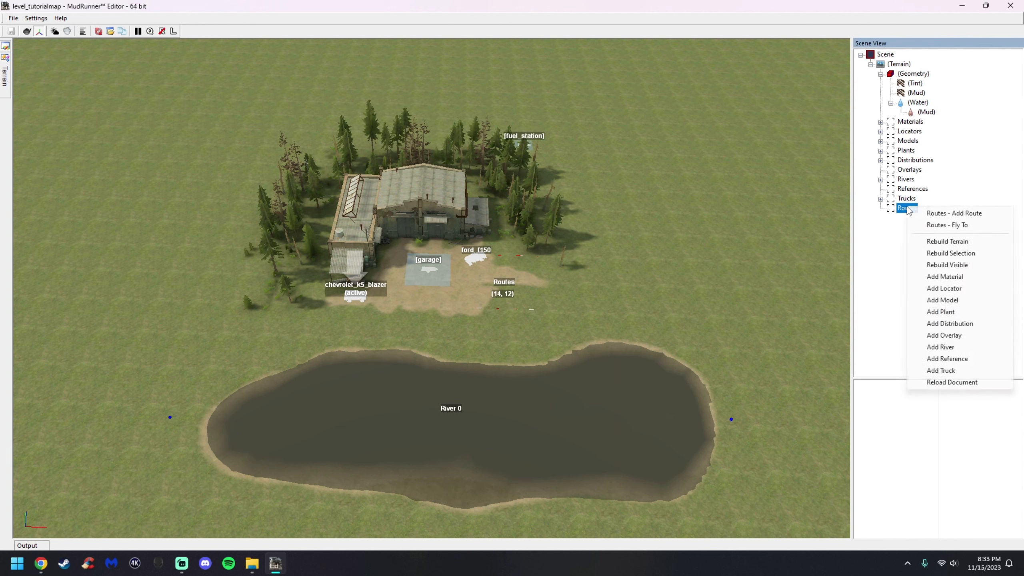
click(933, 214)
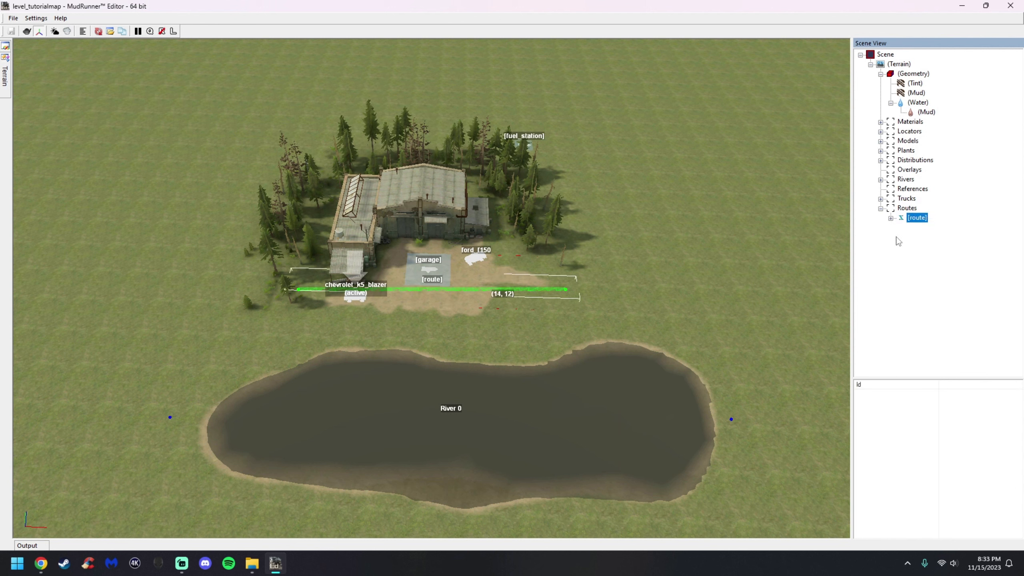
click(891, 218)
click(919, 227)
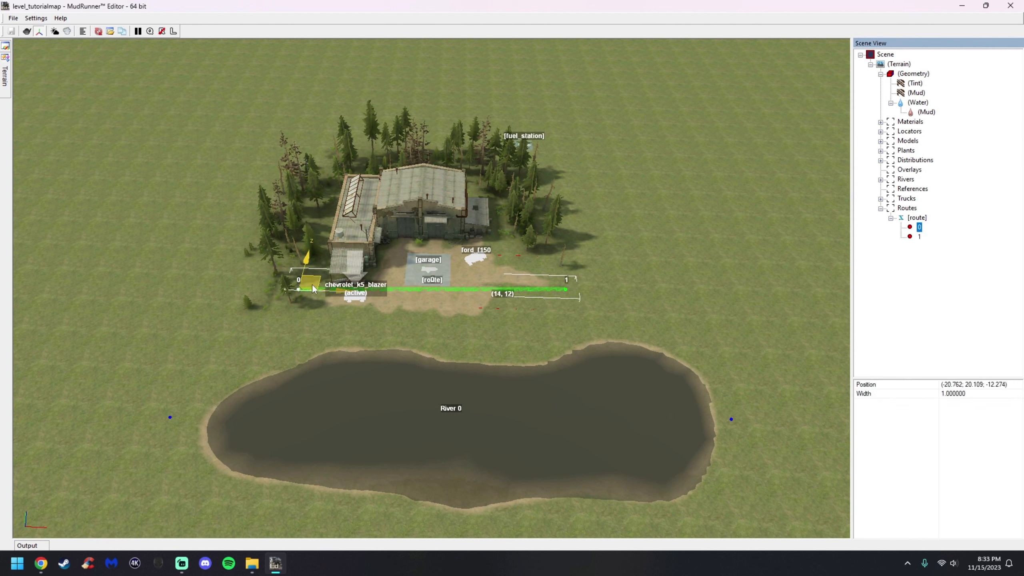
drag(318, 288, 714, 306)
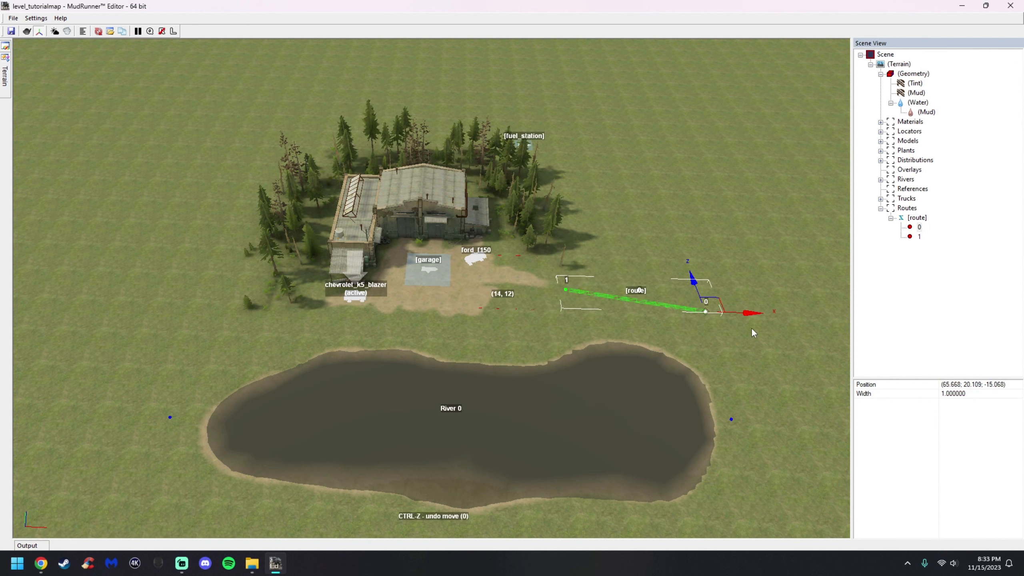
Delete the new route
click(916, 220)
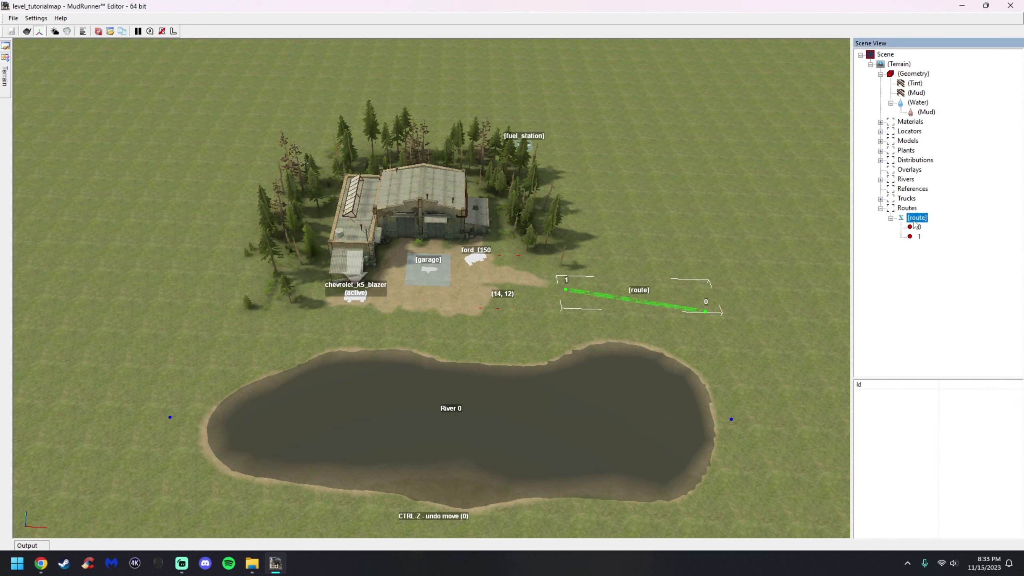
right_click(914, 222)
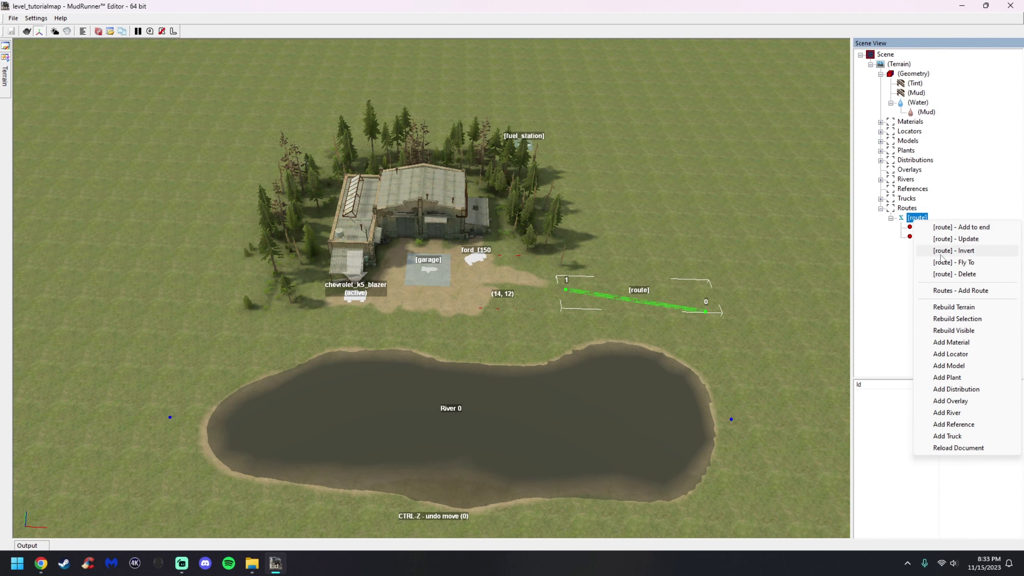
click(944, 274)
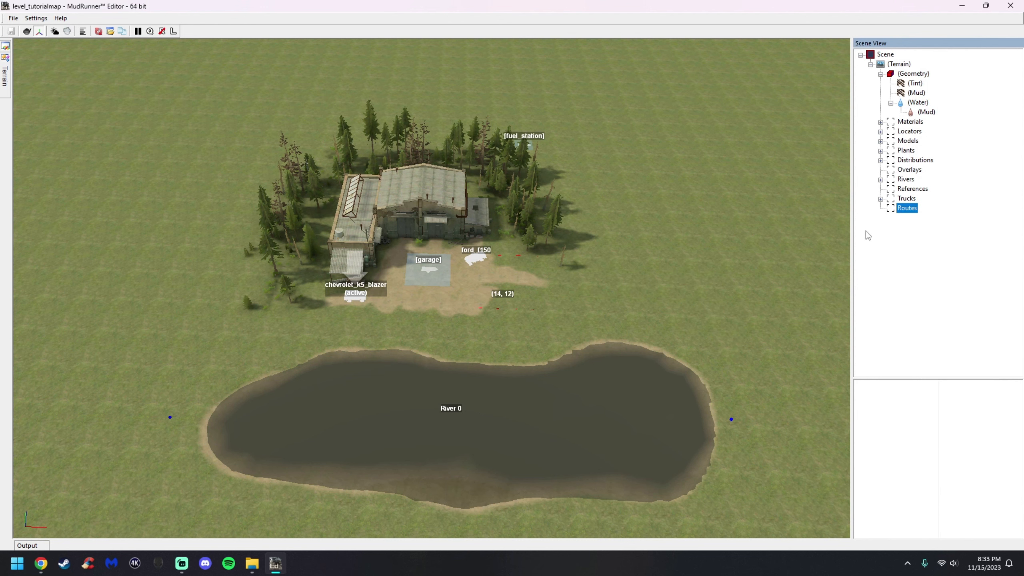
Close the editor
scroll(442, 330, down, 3)
middle_drag(442, 331, 520, 306)
right_click(556, 293)
click(592, 299)
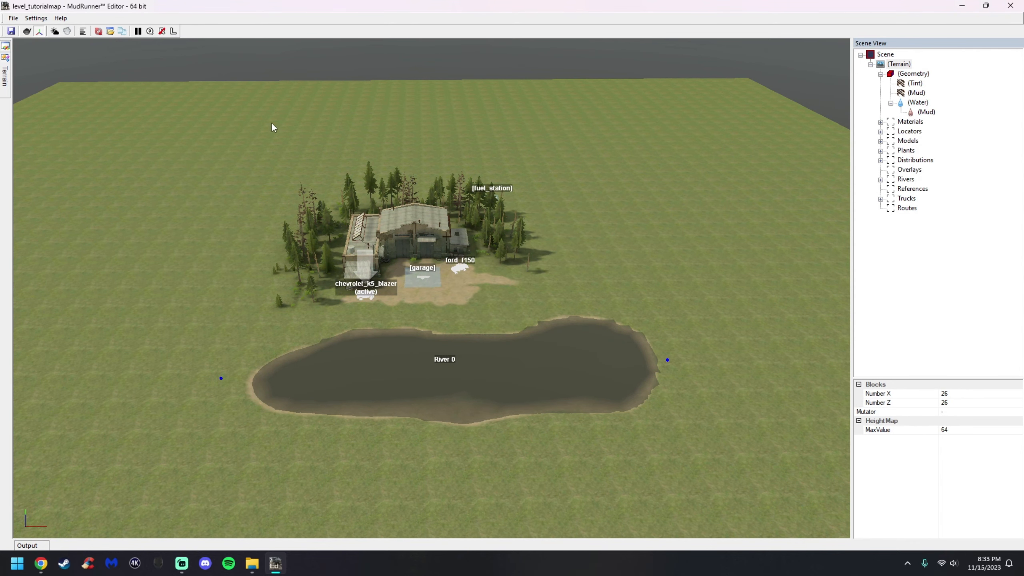
click(1010, 5)
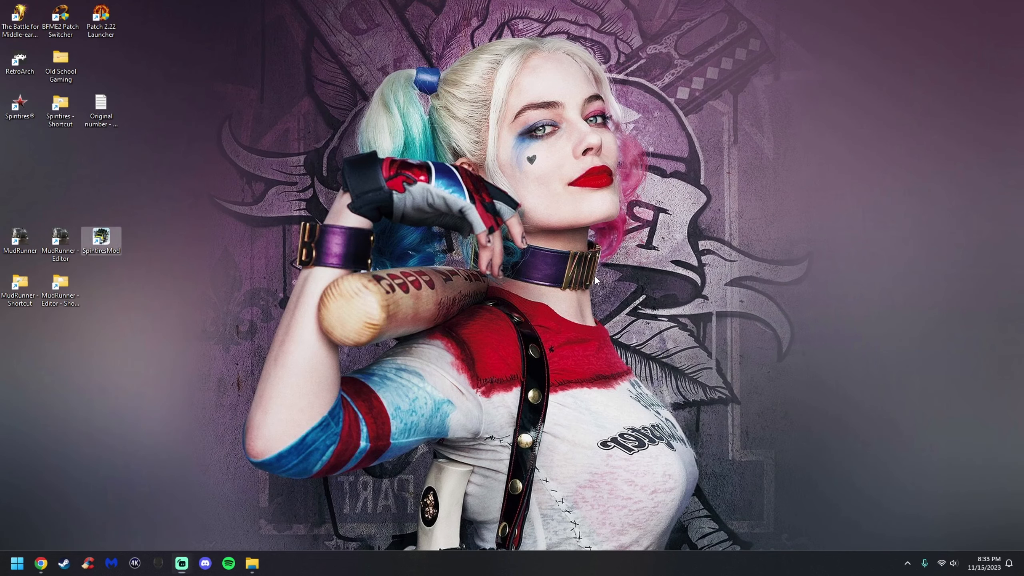